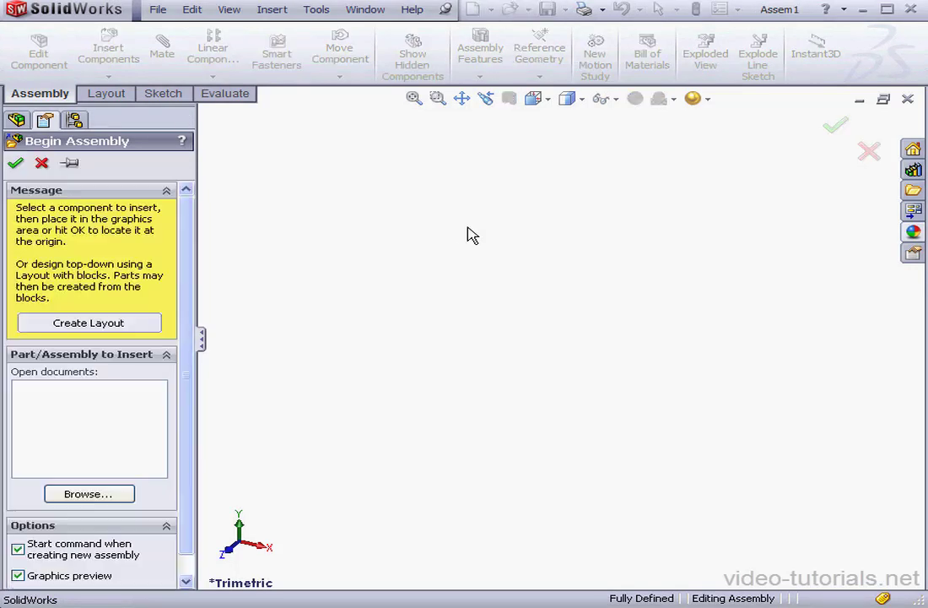
Step: Skip Begin Assembly and insert a new part, Part1, sketching on the Front Plane
{"action": "left_click", "coordinate": [41, 163]}
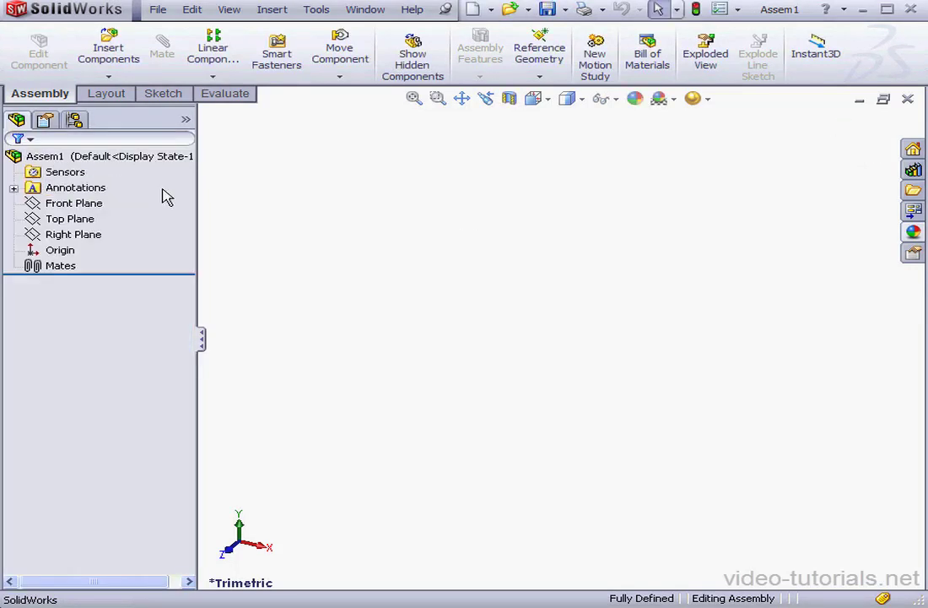
{"action": "left_click", "coordinate": [272, 11]}
{"action": "mouse_move", "coordinate": [276, 33]}
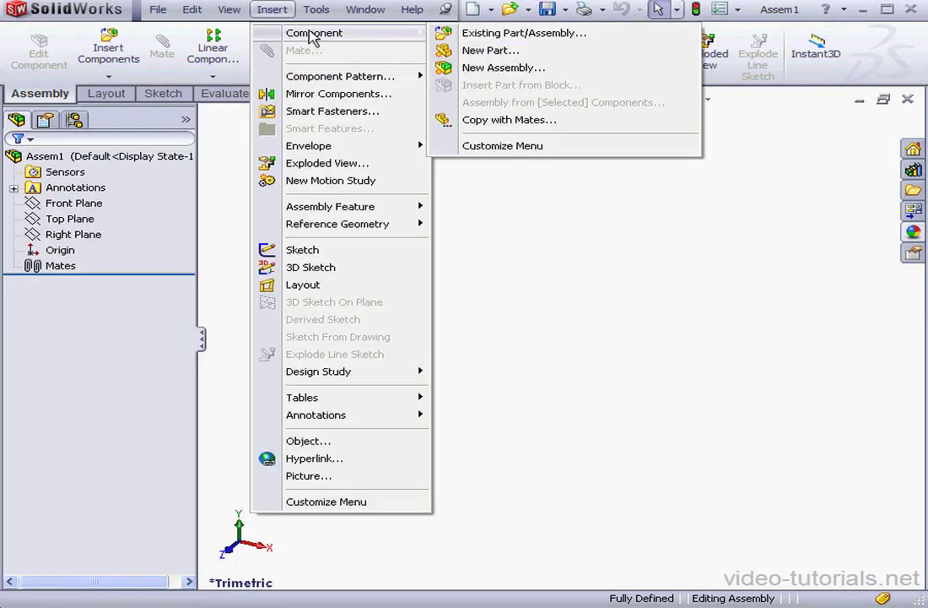
{"action": "left_click", "coordinate": [441, 51]}
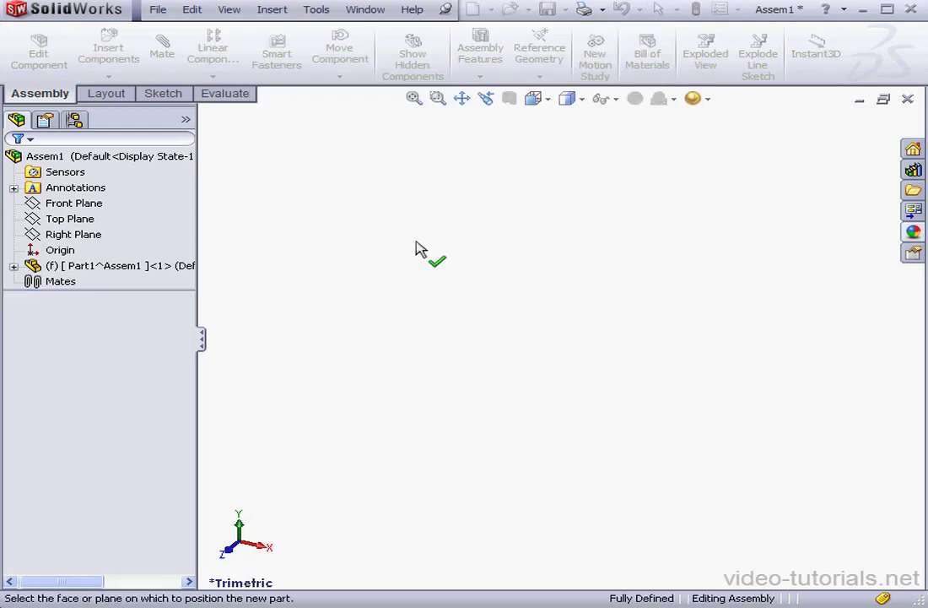
{"action": "left_click", "coordinate": [76, 203]}
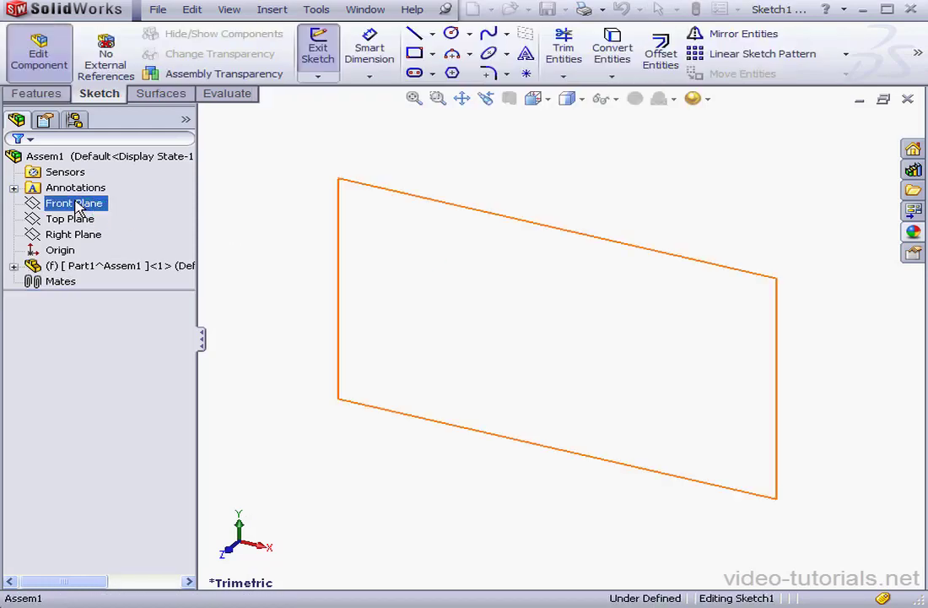
Step: In Front view, draw a corner rectangle with a corner-to-corner diagonal line
{"action": "left_click", "coordinate": [545, 101]}
{"action": "left_click", "coordinate": [637, 166]}
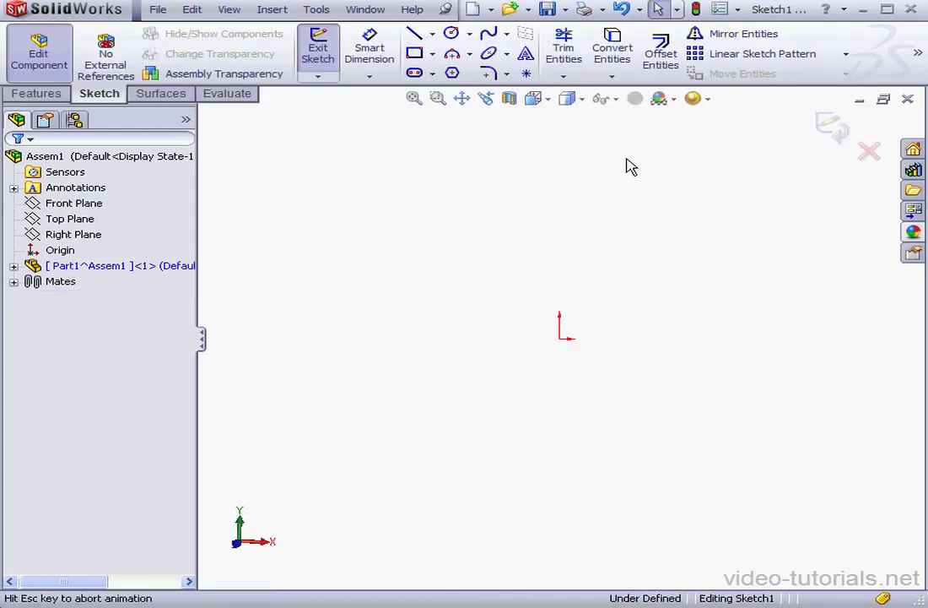
{"action": "left_click", "coordinate": [415, 53]}
{"action": "left_click", "coordinate": [357, 246]}
{"action": "left_click", "coordinate": [788, 423]}
{"action": "left_click", "coordinate": [419, 33]}
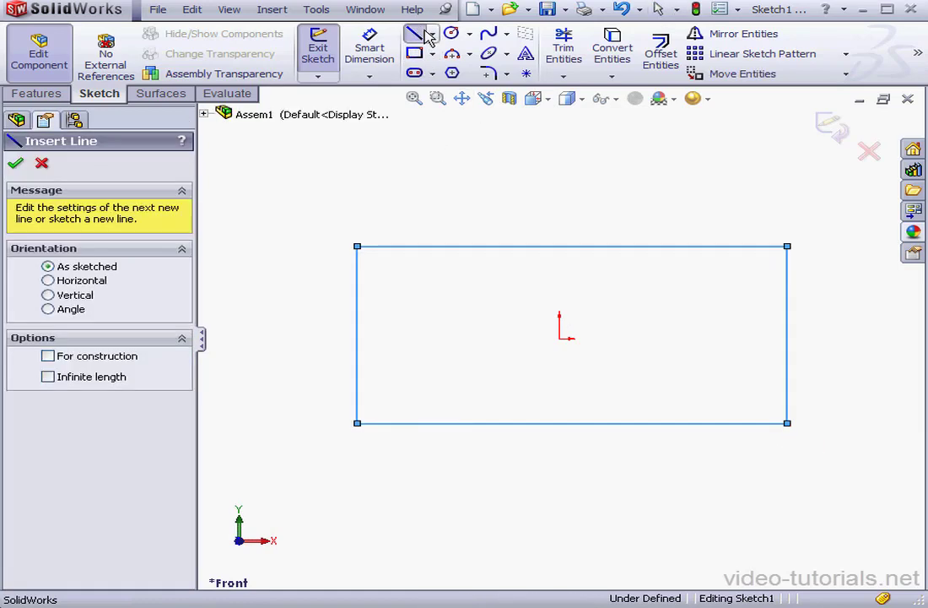
{"action": "left_click", "coordinate": [357, 423]}
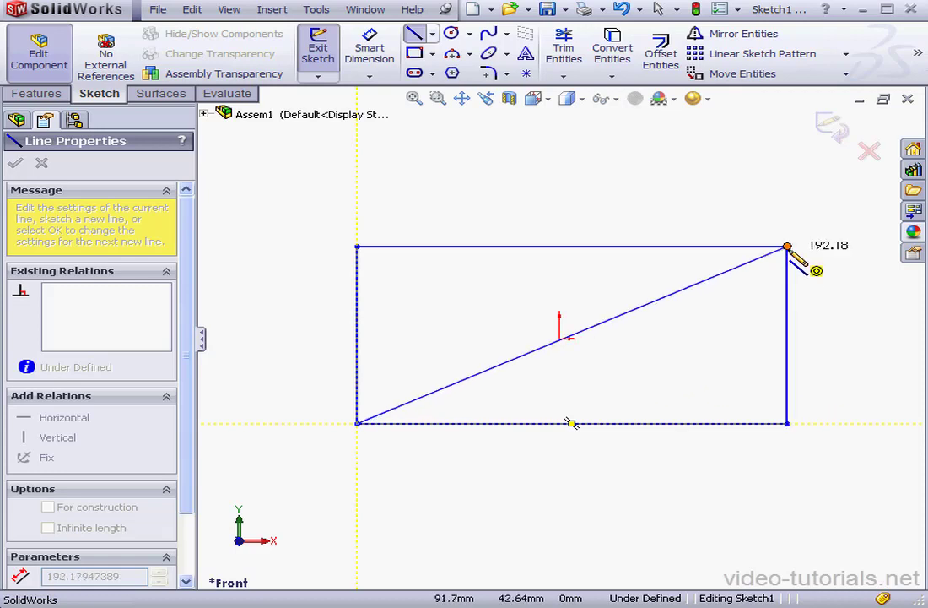
{"action": "left_click", "coordinate": [788, 246]}
{"action": "right_click", "coordinate": [782, 215]}
{"action": "left_click", "coordinate": [785, 217]}
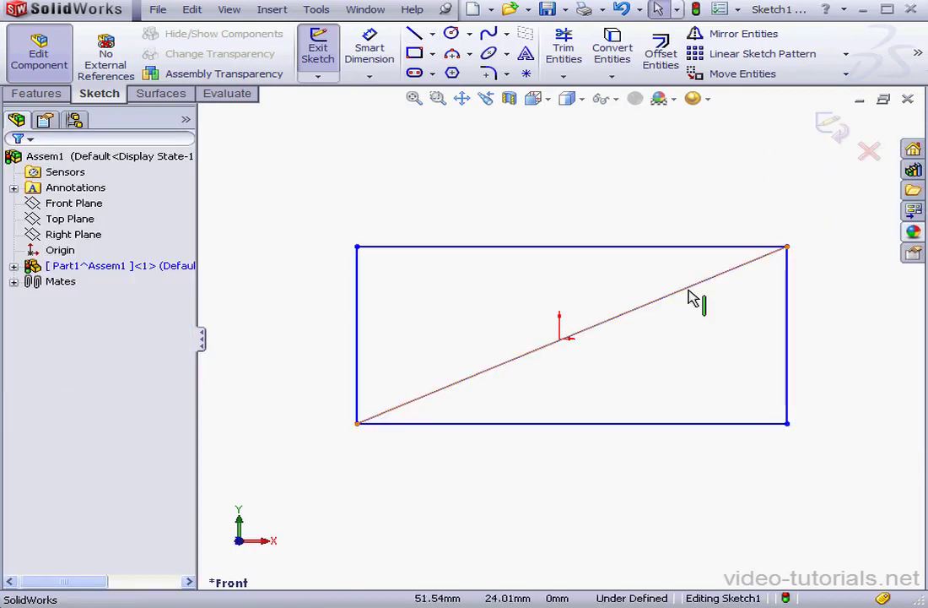
Step: Make the origin the diagonal's midpoint and convert all five lines to construction geometry
{"action": "left_click", "coordinate": [690, 289]}
{"action": "left_click", "coordinate": [560, 340], "text": "ctrl"}
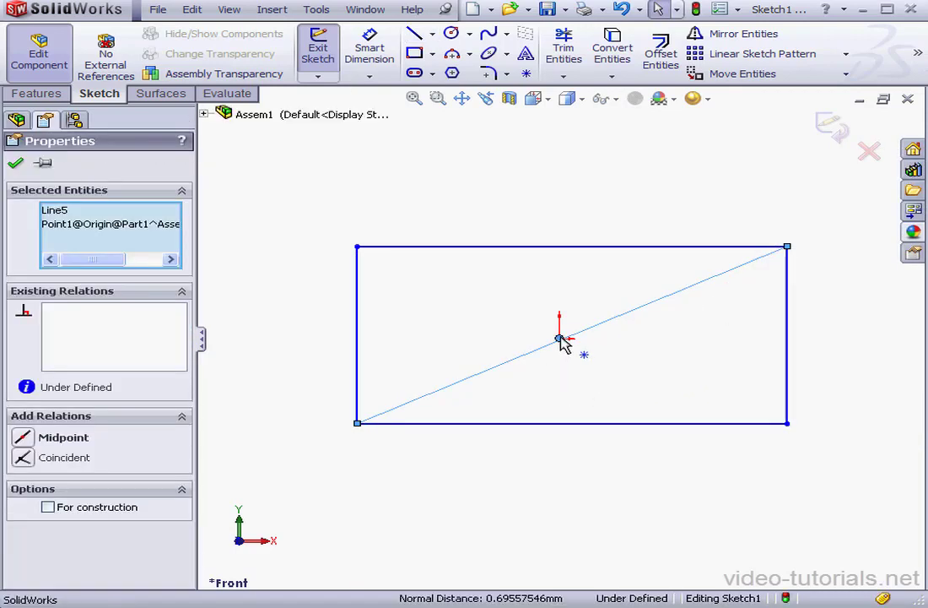
{"action": "left_click", "coordinate": [23, 436]}
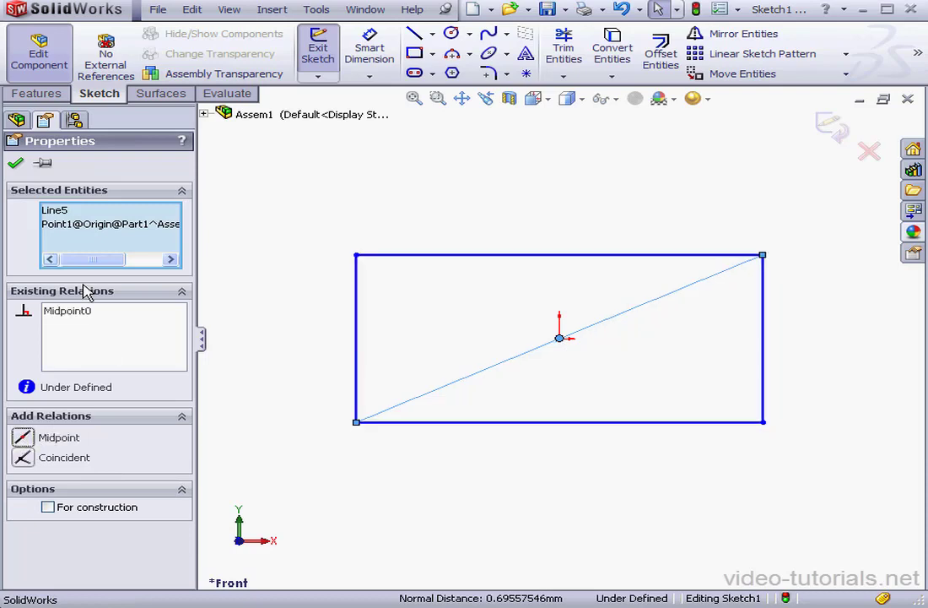
{"action": "left_click", "coordinate": [16, 167]}
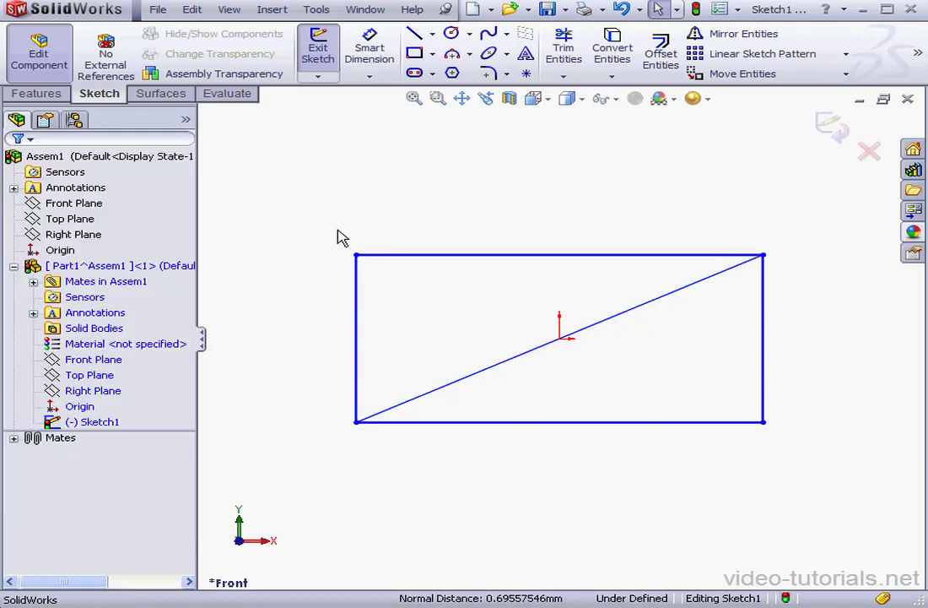
{"action": "left_click_drag", "start_coordinate": [321, 228], "coordinate": [814, 453]}
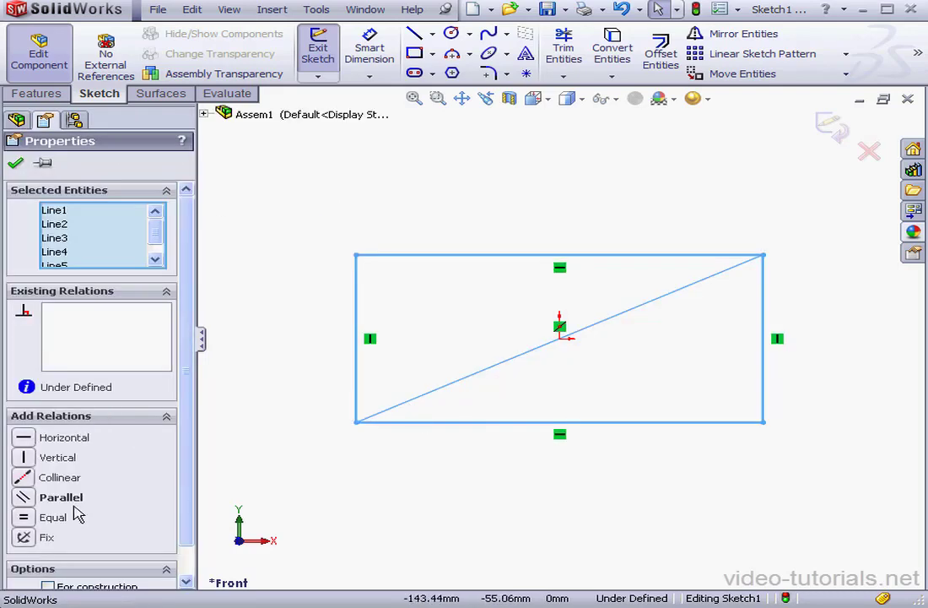
{"action": "left_click", "coordinate": [48, 586]}
{"action": "left_click", "coordinate": [15, 163]}
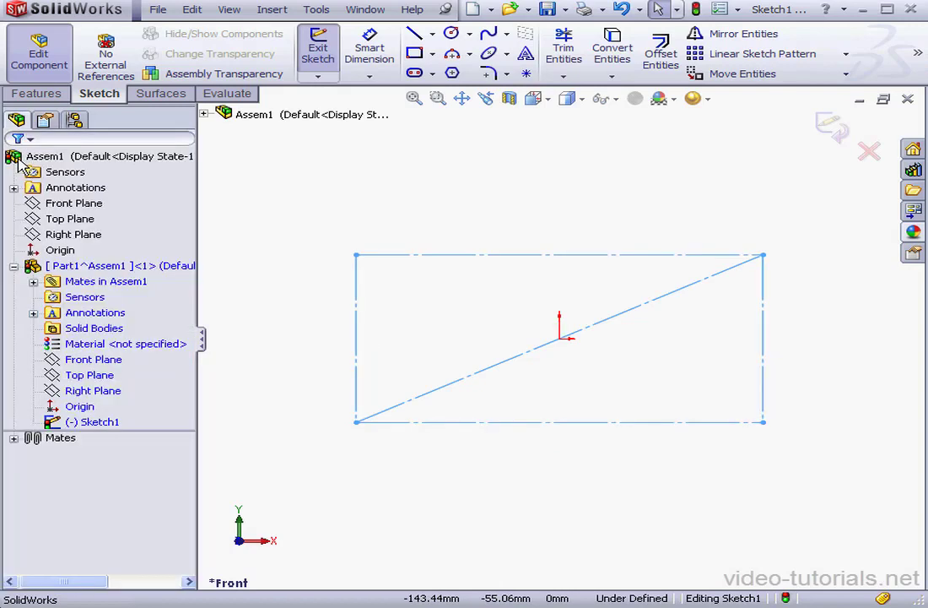
Step: Dimension the construction rectangle 200 mm wide and 100 mm high
{"action": "left_click", "coordinate": [372, 52]}
{"action": "left_click", "coordinate": [675, 422]}
{"action": "left_click", "coordinate": [679, 448]}
{"action": "type", "text": "2"}
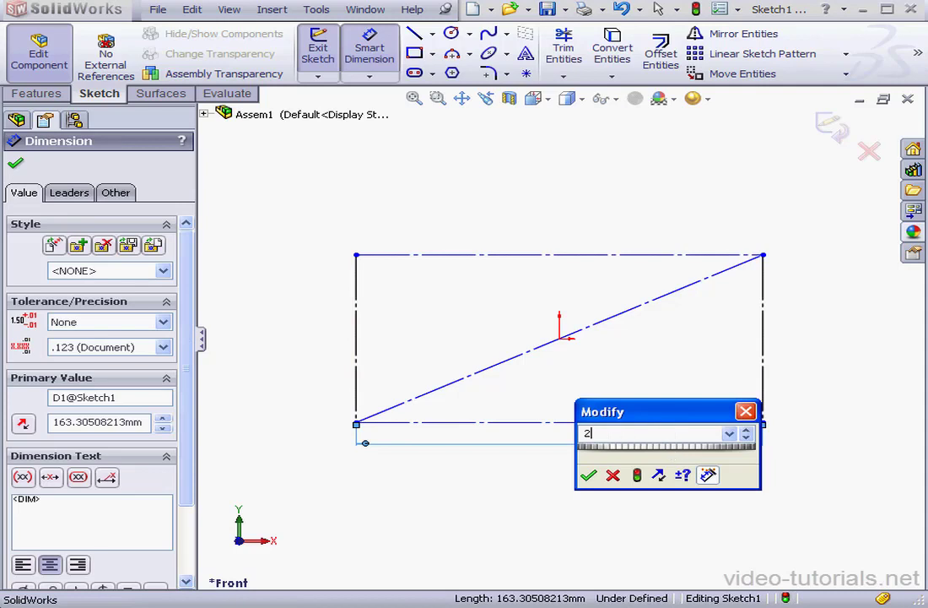
{"action": "type", "text": "00"}
{"action": "key", "text": "Return"}
{"action": "left_click", "coordinate": [810, 420]}
{"action": "left_click", "coordinate": [848, 417]}
{"action": "left_click", "coordinate": [858, 412]}
{"action": "type", "text": "1"}
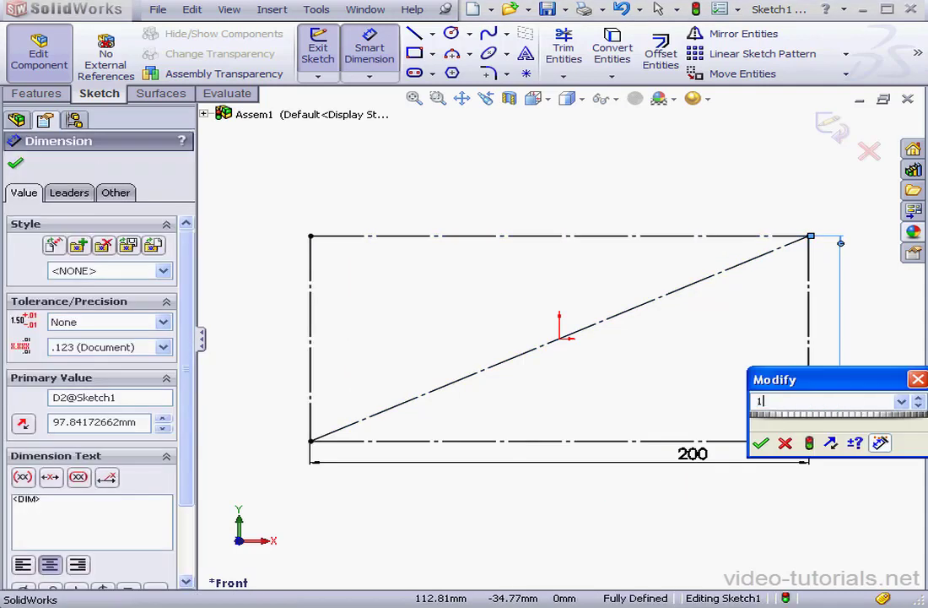
{"action": "key", "text": "Return"}
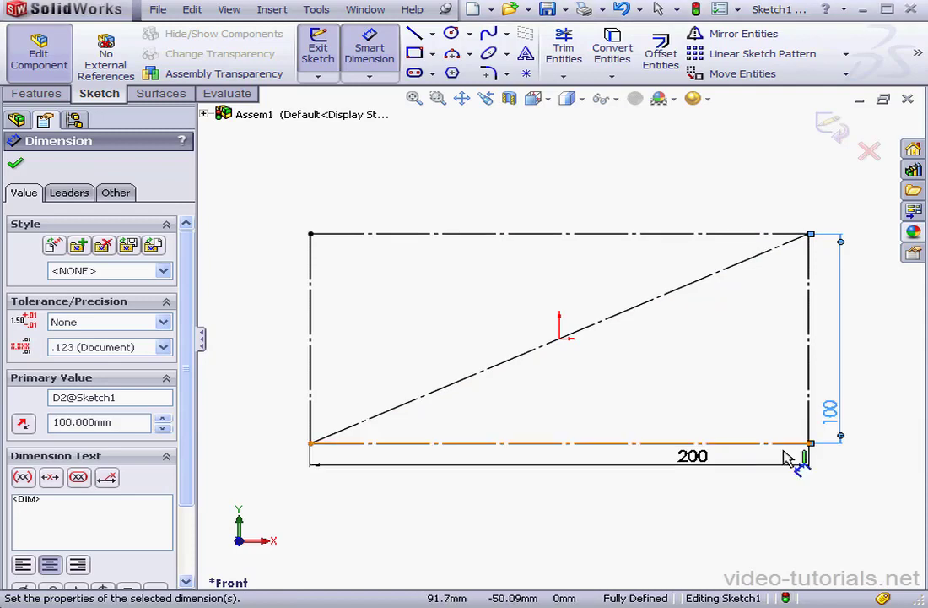
Step: Draw a circle centred on each of the rectangle's four corners
{"action": "left_click", "coordinate": [451, 32]}
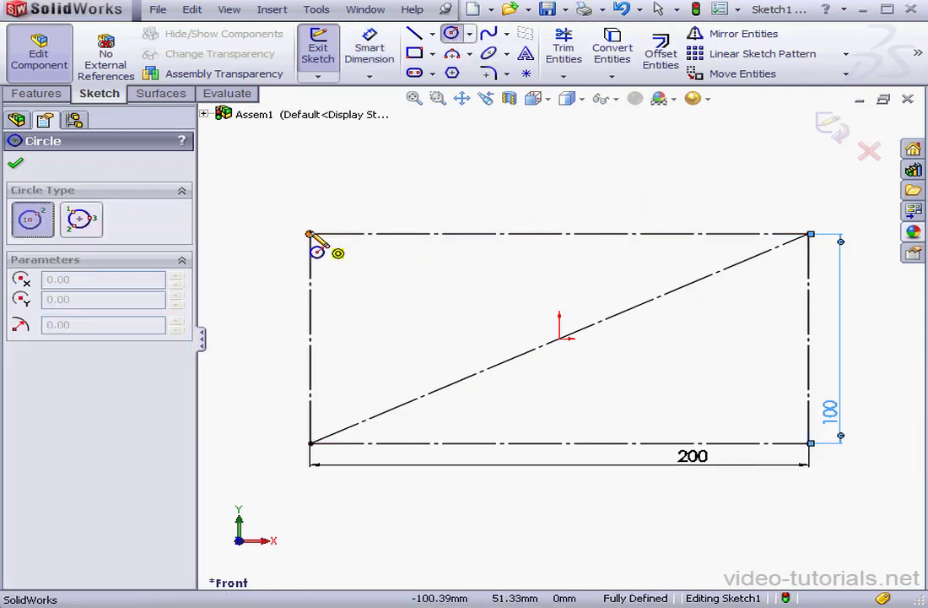
{"action": "left_click", "coordinate": [310, 234]}
{"action": "left_click", "coordinate": [325, 248]}
{"action": "left_click", "coordinate": [310, 442]}
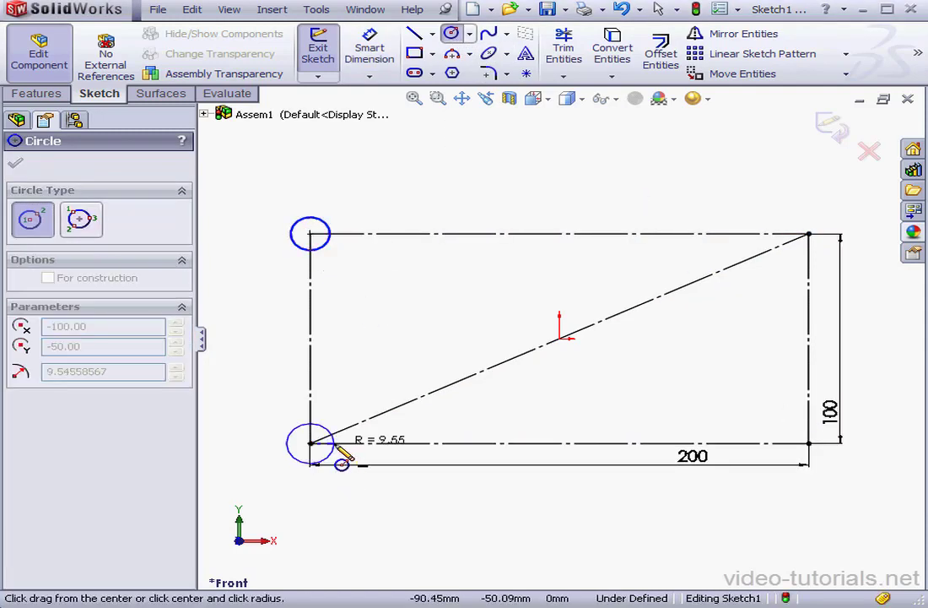
{"action": "left_click", "coordinate": [336, 444]}
{"action": "left_click", "coordinate": [808, 234]}
{"action": "left_click", "coordinate": [793, 254]}
{"action": "left_click", "coordinate": [809, 442]}
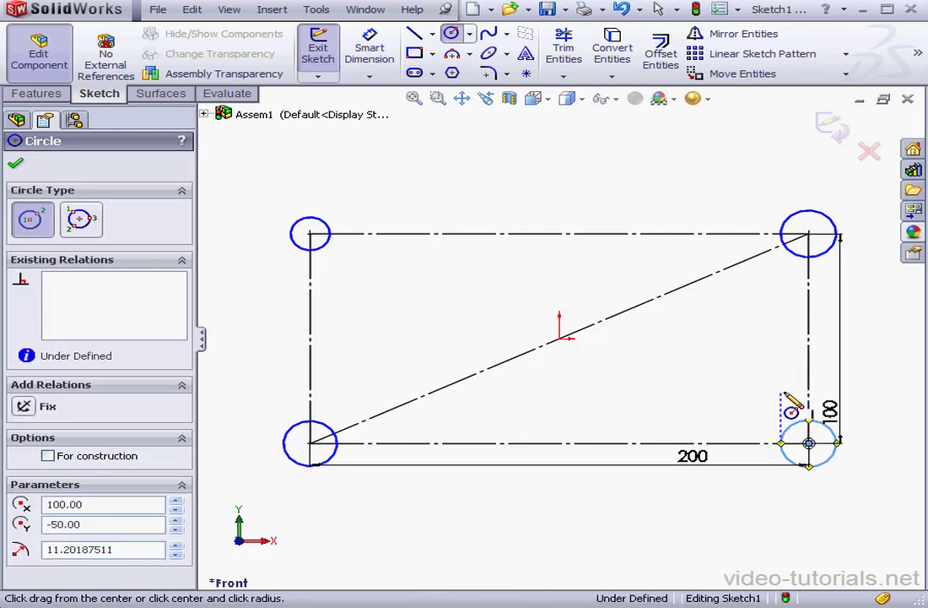
{"action": "left_click", "coordinate": [801, 433]}
{"action": "right_click", "coordinate": [802, 434]}
{"action": "left_click", "coordinate": [818, 402]}
Step: Make the four circles equal and dimension one to 10 mm diameter
{"action": "left_click", "coordinate": [830, 256]}
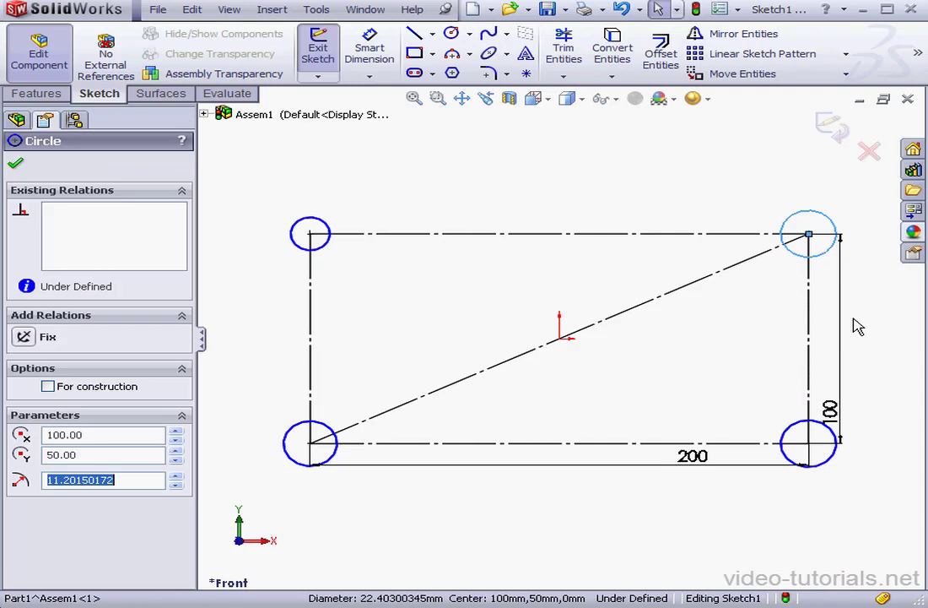
{"action": "left_click", "coordinate": [835, 456], "text": "ctrl"}
{"action": "left_click", "coordinate": [326, 245], "text": "ctrl"}
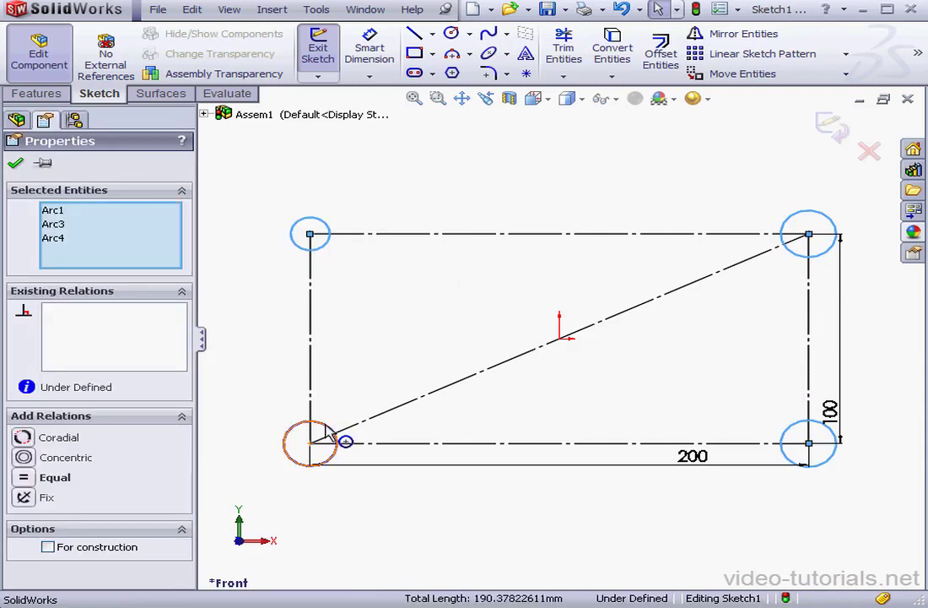
{"action": "left_click", "coordinate": [327, 431], "text": "ctrl"}
{"action": "left_click", "coordinate": [25, 477]}
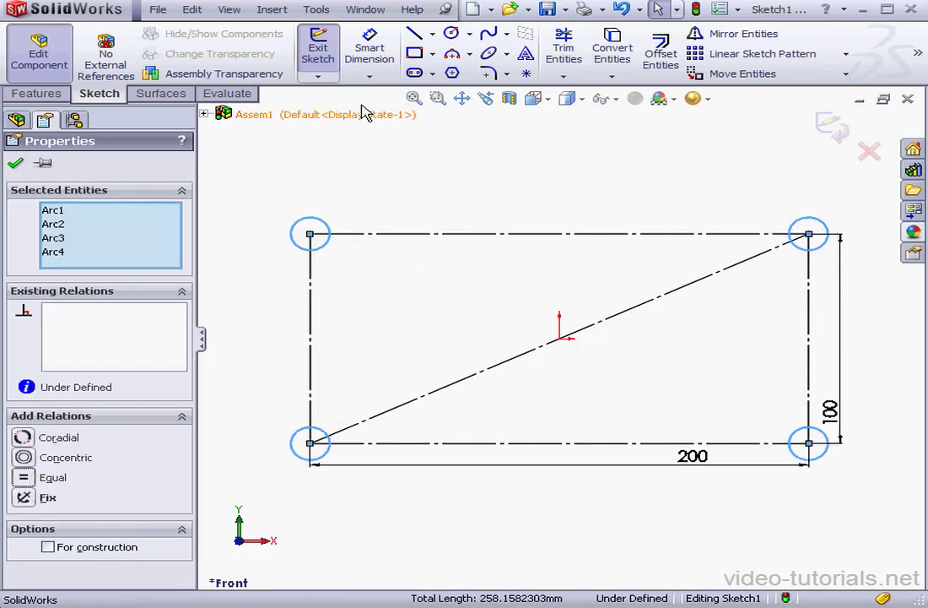
{"action": "left_click", "coordinate": [370, 52]}
{"action": "left_click", "coordinate": [323, 248]}
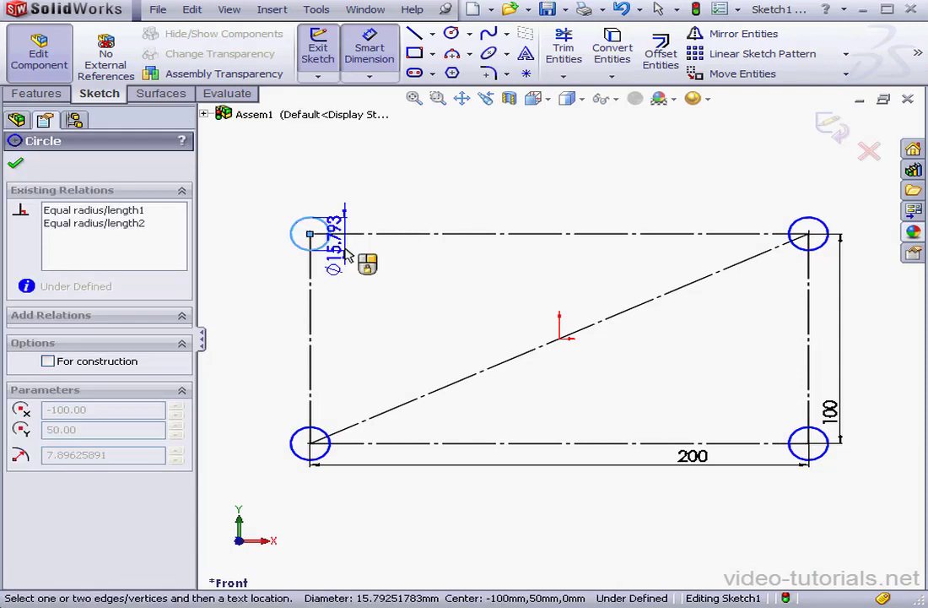
{"action": "left_click", "coordinate": [390, 265]}
{"action": "type", "text": "10"}
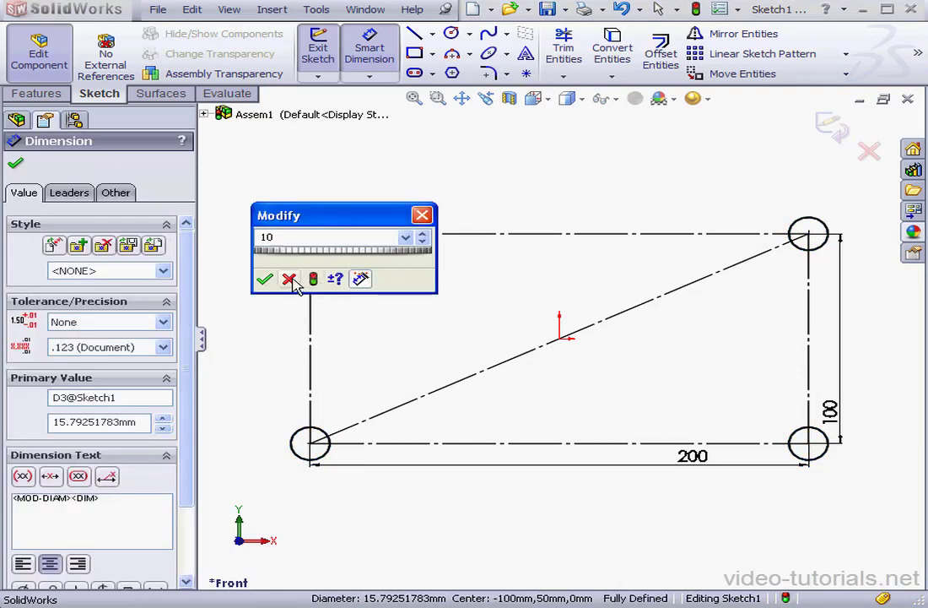
{"action": "key", "text": "Return"}
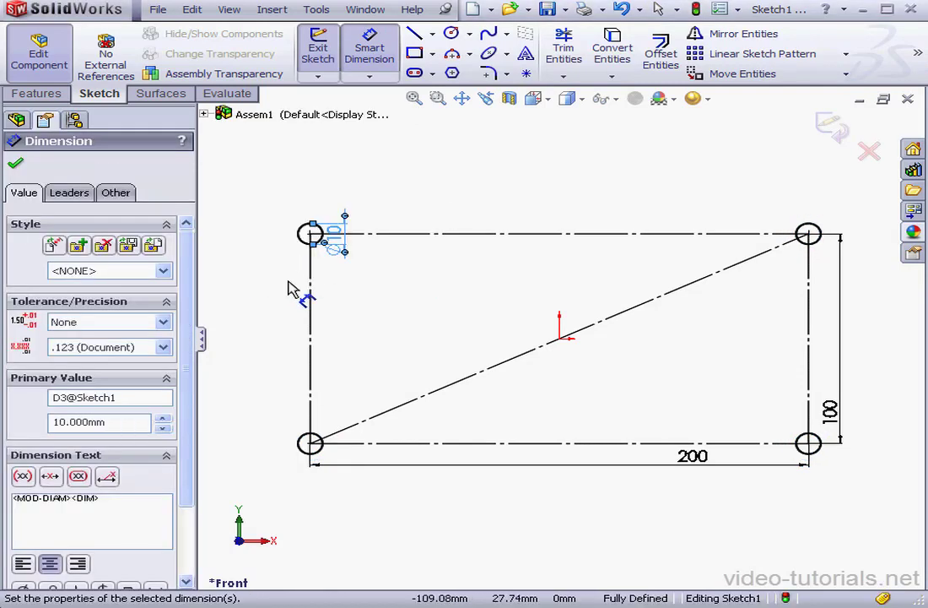
Step: Offset the four rectangle edges 15 mm outward
{"action": "left_click", "coordinate": [661, 72]}
{"action": "left_click", "coordinate": [516, 233]}
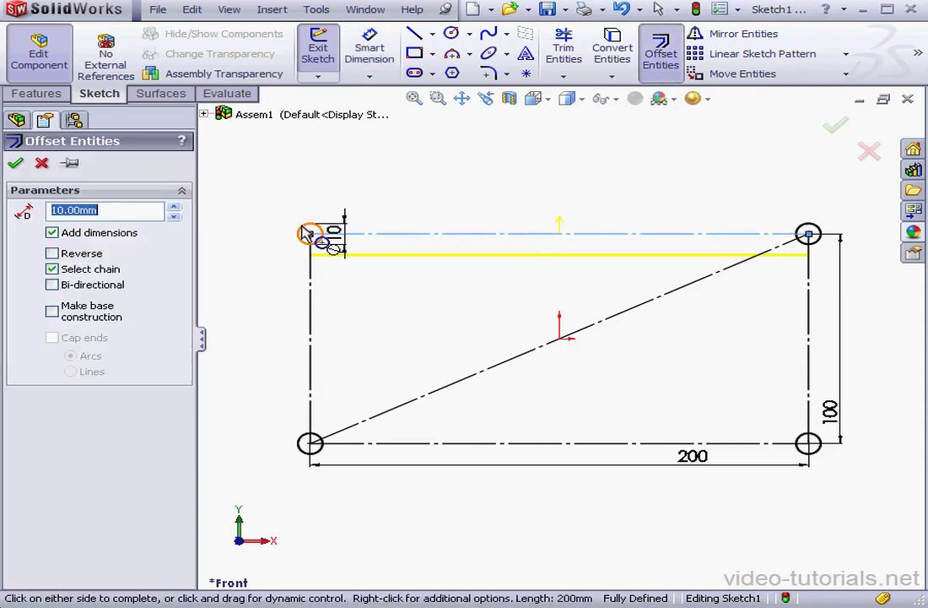
{"action": "type", "text": "15"}
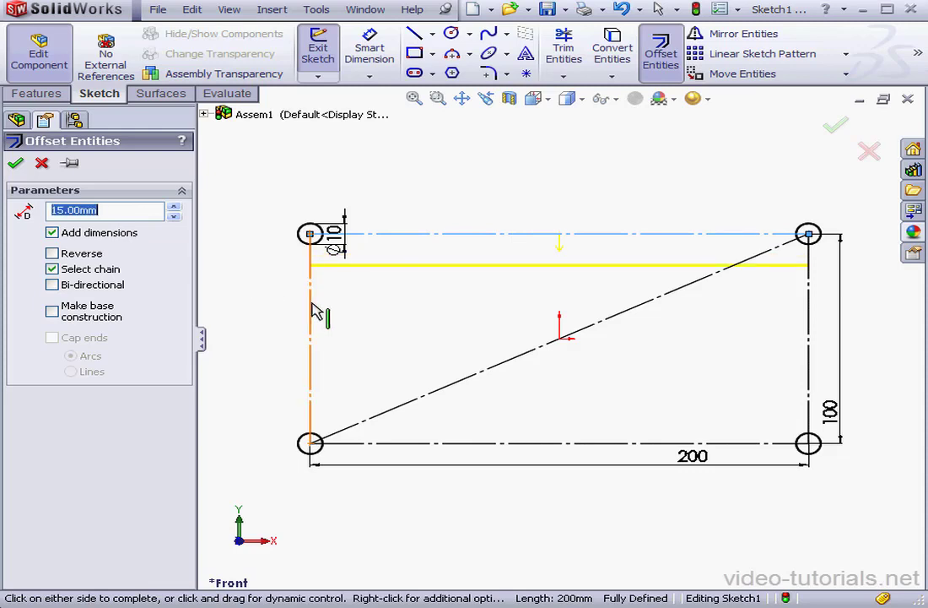
{"action": "left_click", "coordinate": [311, 307]}
{"action": "left_click", "coordinate": [434, 442]}
{"action": "left_click", "coordinate": [809, 397]}
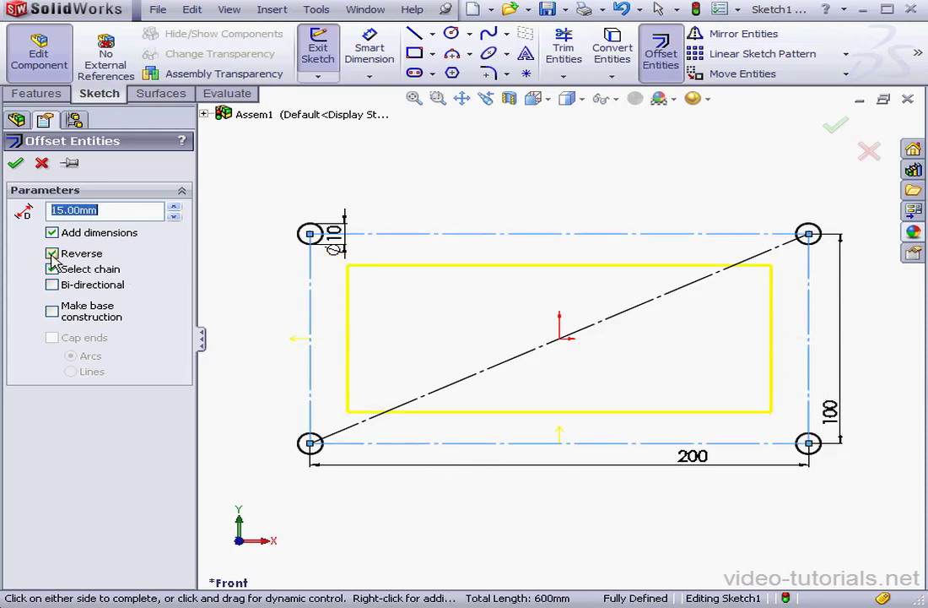
{"action": "left_click", "coordinate": [52, 253]}
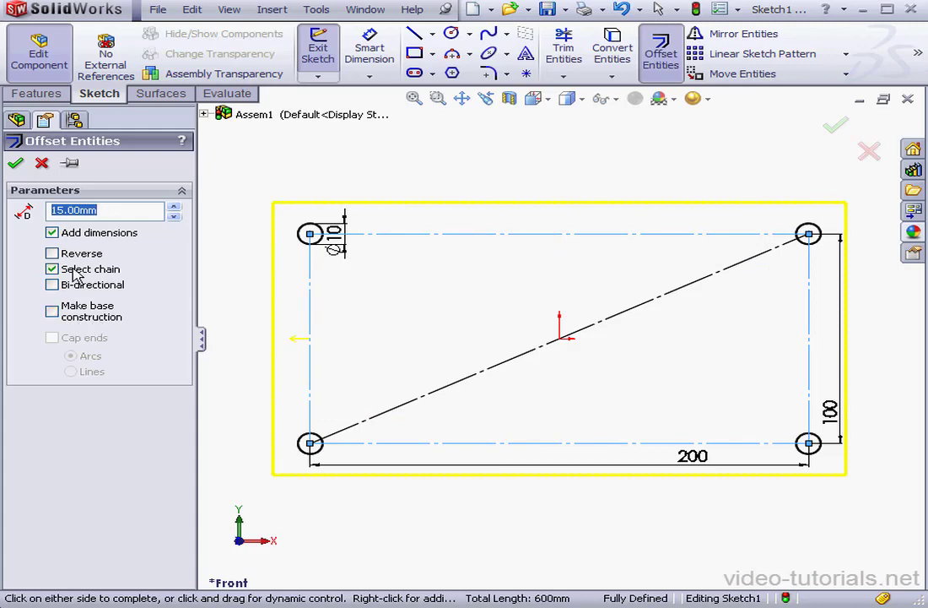
{"action": "left_click", "coordinate": [836, 125]}
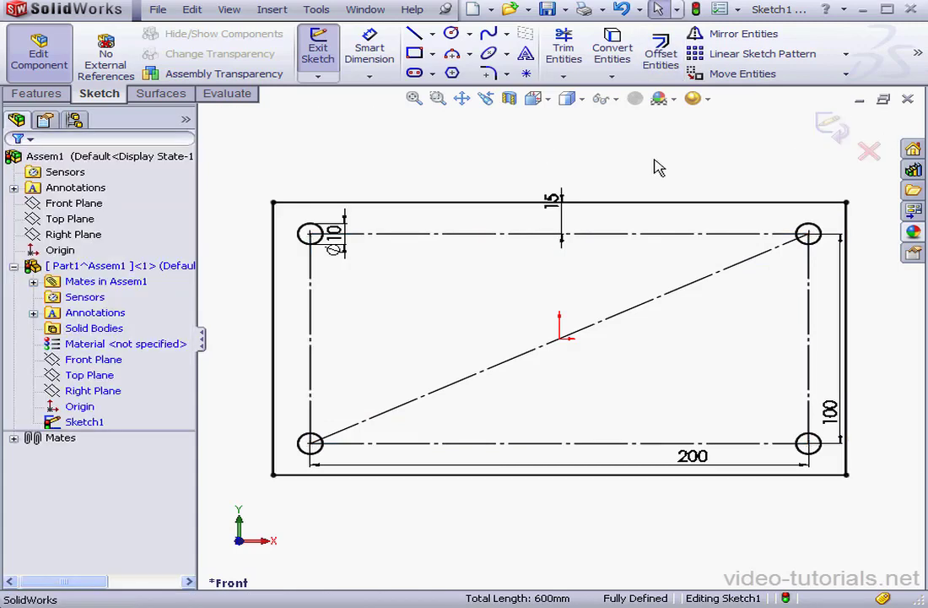
Step: Draw R15 circles centred on all four holes, touching the offset outline
{"action": "left_click", "coordinate": [450, 33]}
{"action": "left_click", "coordinate": [310, 234]}
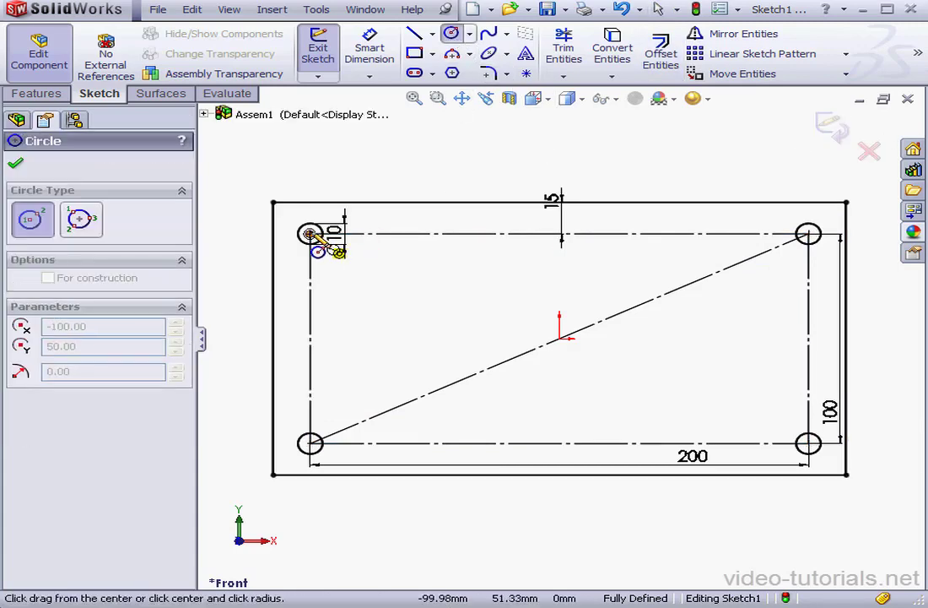
{"action": "left_click", "coordinate": [346, 229]}
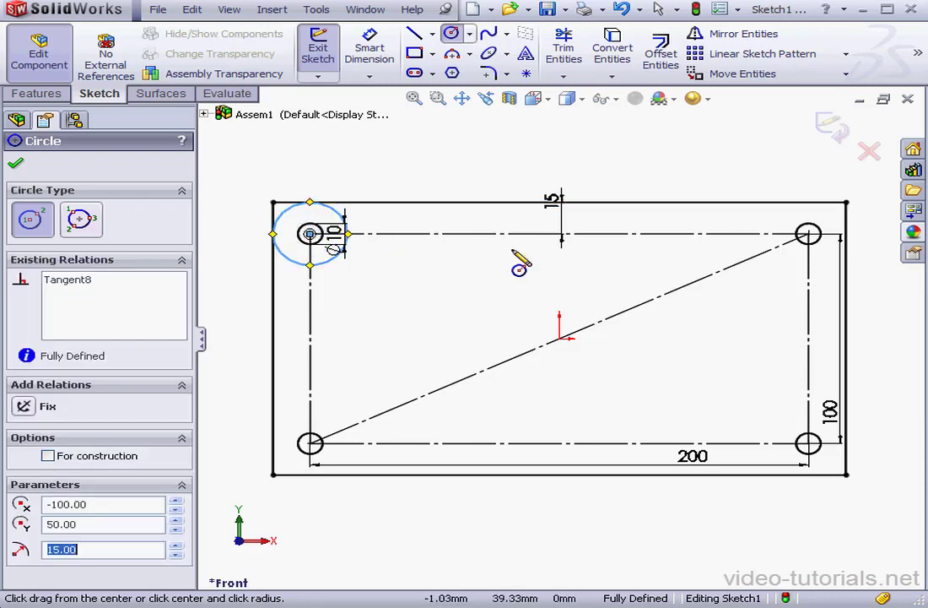
{"action": "left_click", "coordinate": [808, 235]}
{"action": "left_click", "coordinate": [845, 233]}
{"action": "left_click", "coordinate": [809, 443]}
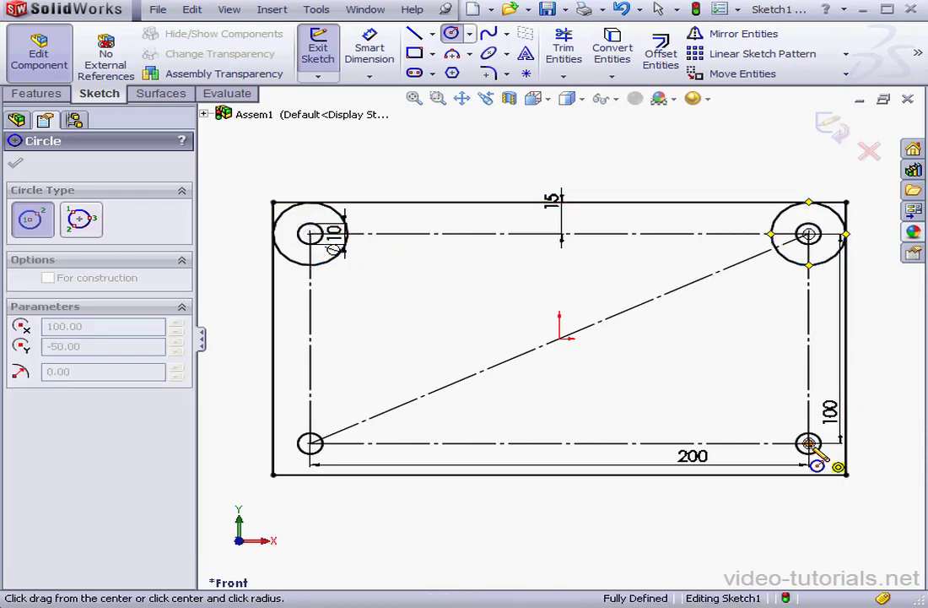
{"action": "left_click", "coordinate": [812, 478]}
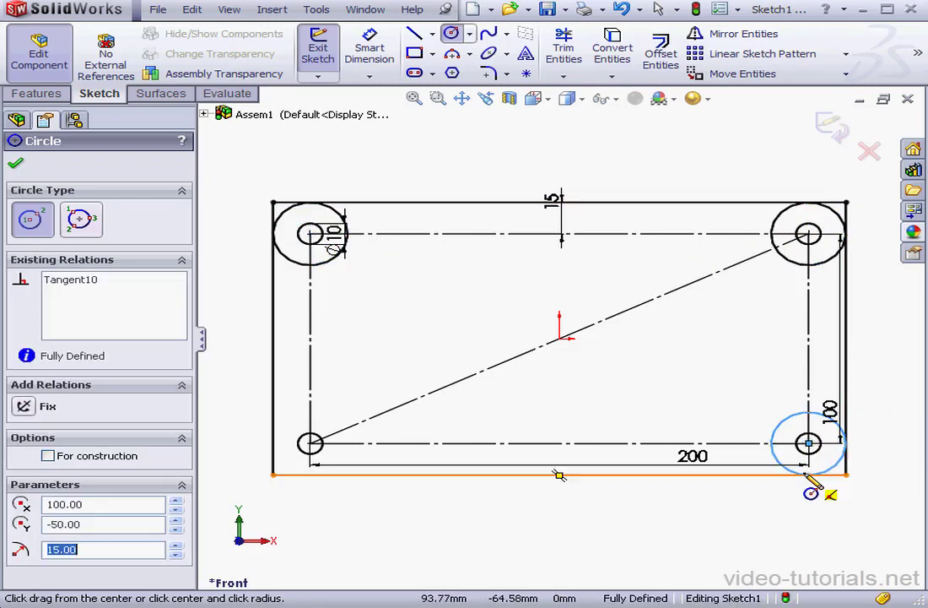
{"action": "left_click", "coordinate": [310, 443]}
{"action": "left_click", "coordinate": [310, 475]}
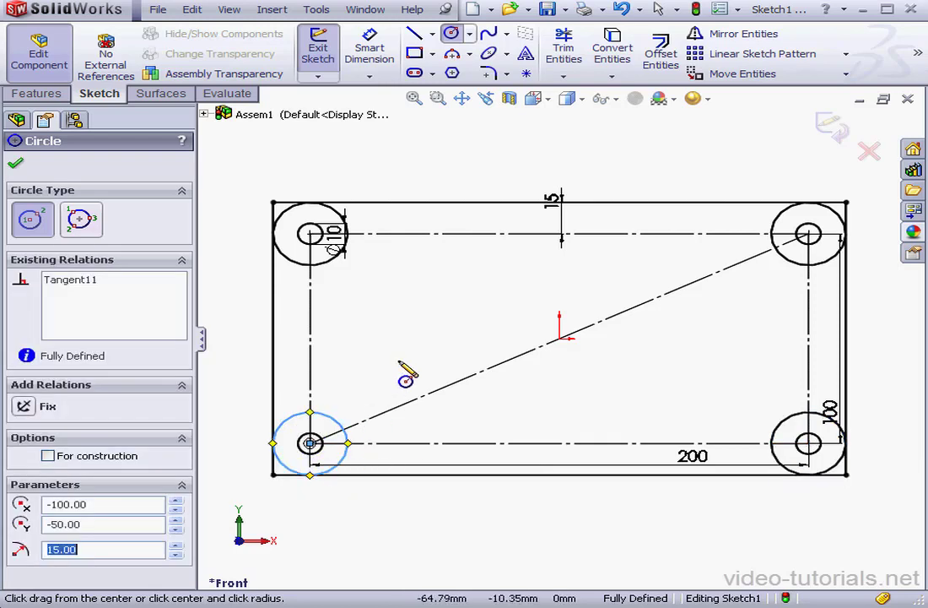
Step: Draw the top and right lines between the corner circles as separate chains
{"action": "left_click", "coordinate": [413, 33]}
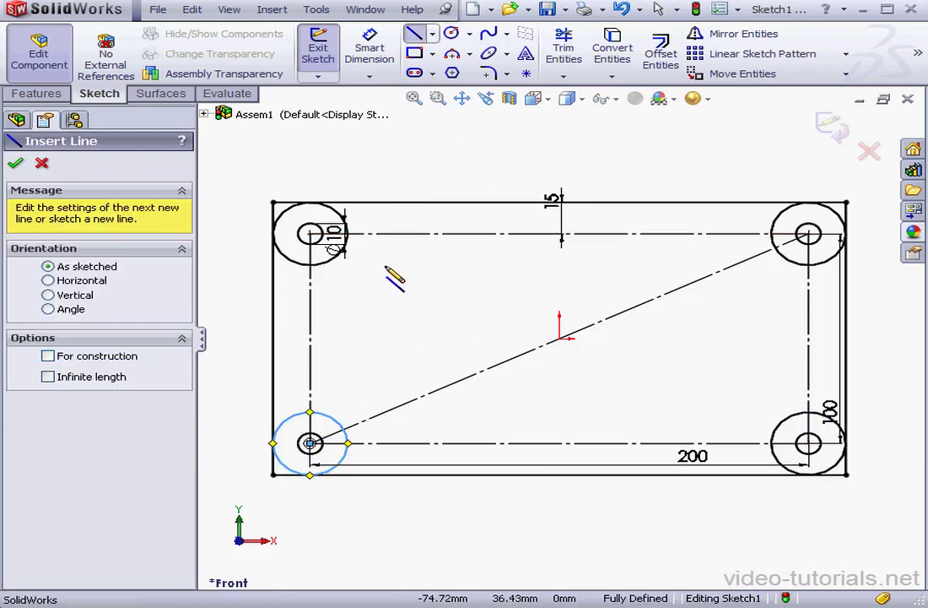
{"action": "left_click", "coordinate": [347, 233]}
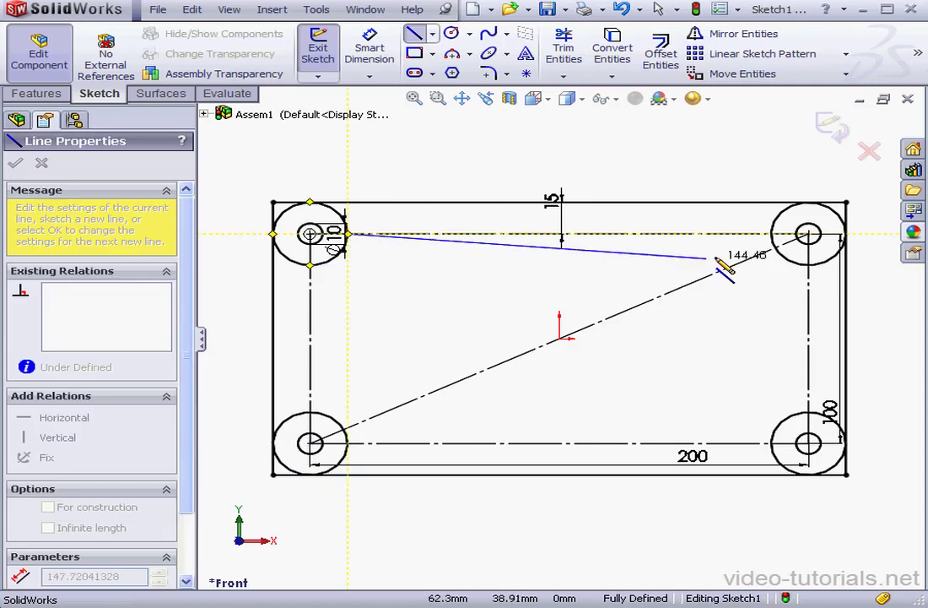
{"action": "left_click", "coordinate": [770, 234]}
{"action": "right_click", "coordinate": [766, 112]}
{"action": "left_click", "coordinate": [825, 207]}
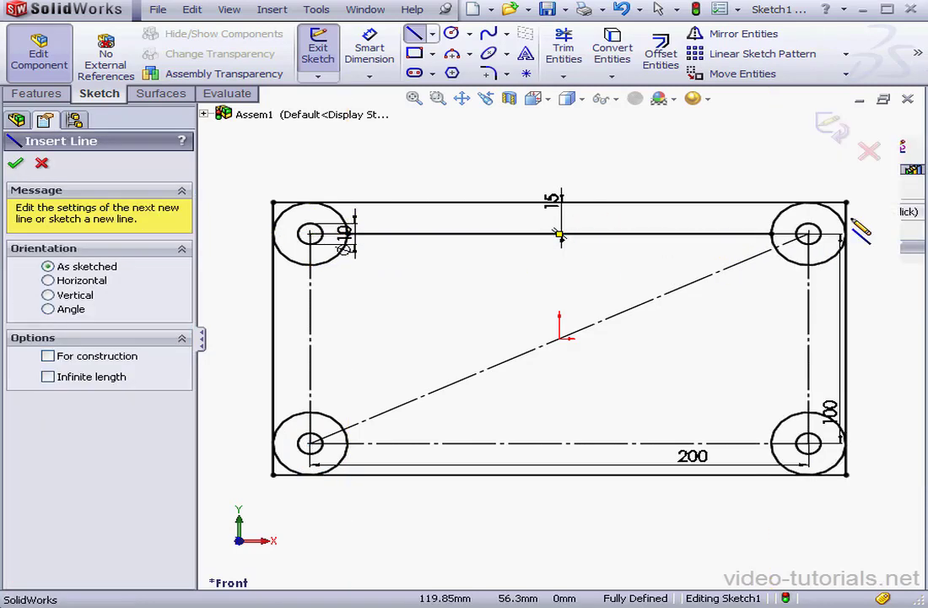
{"action": "left_click", "coordinate": [825, 273]}
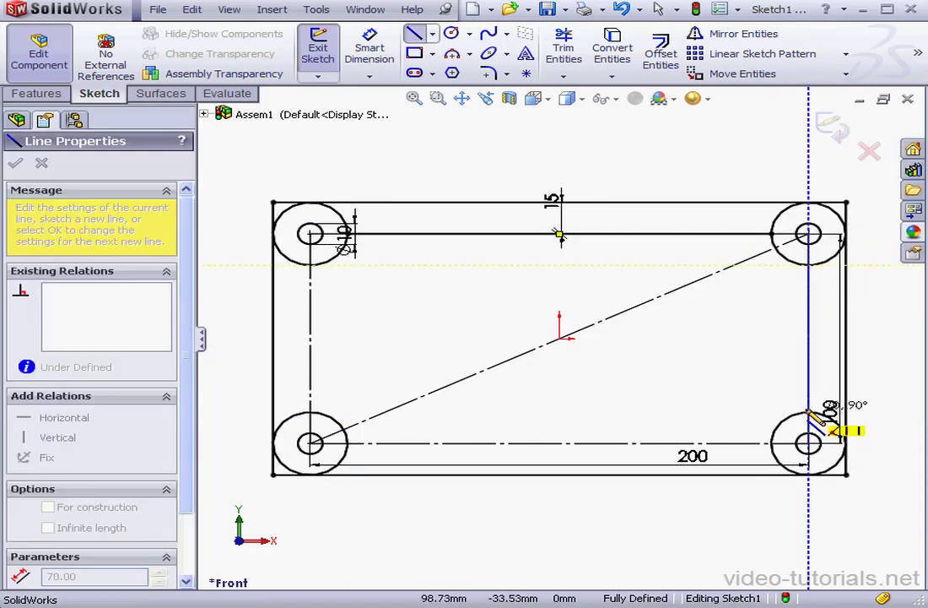
{"action": "left_click", "coordinate": [809, 413]}
{"action": "right_click", "coordinate": [783, 365]}
{"action": "left_click", "coordinate": [823, 420]}
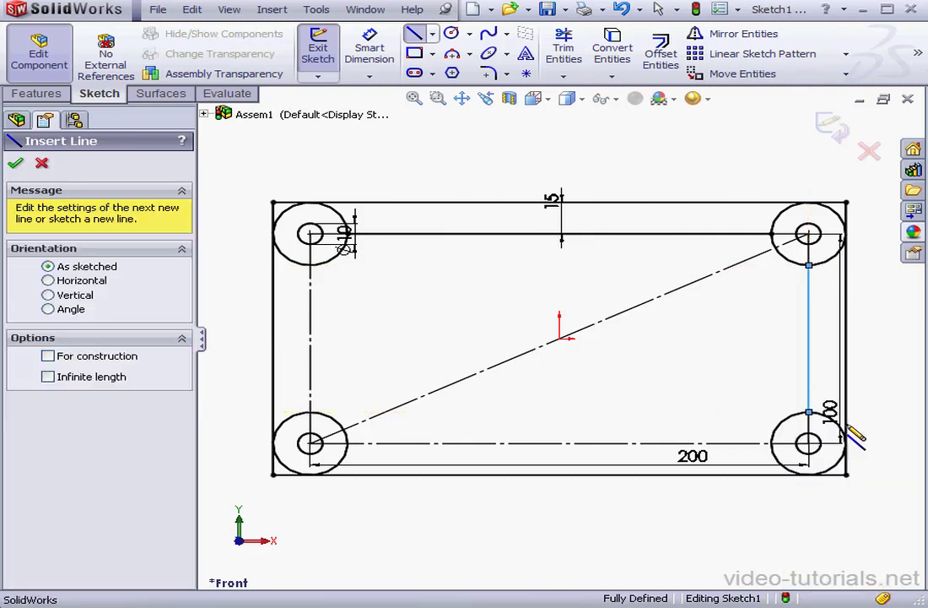
Step: Draw the bottom and left lines between the corner circles, then stop drawing lines
{"action": "left_click", "coordinate": [770, 443]}
{"action": "left_click", "coordinate": [347, 444]}
{"action": "right_click", "coordinate": [379, 384]}
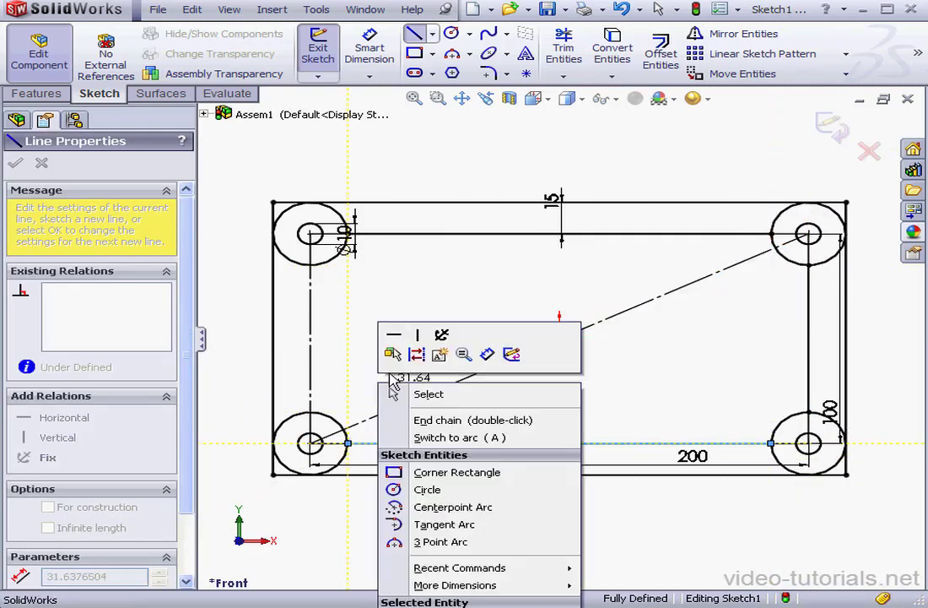
{"action": "left_click", "coordinate": [457, 422]}
{"action": "left_click", "coordinate": [311, 443]}
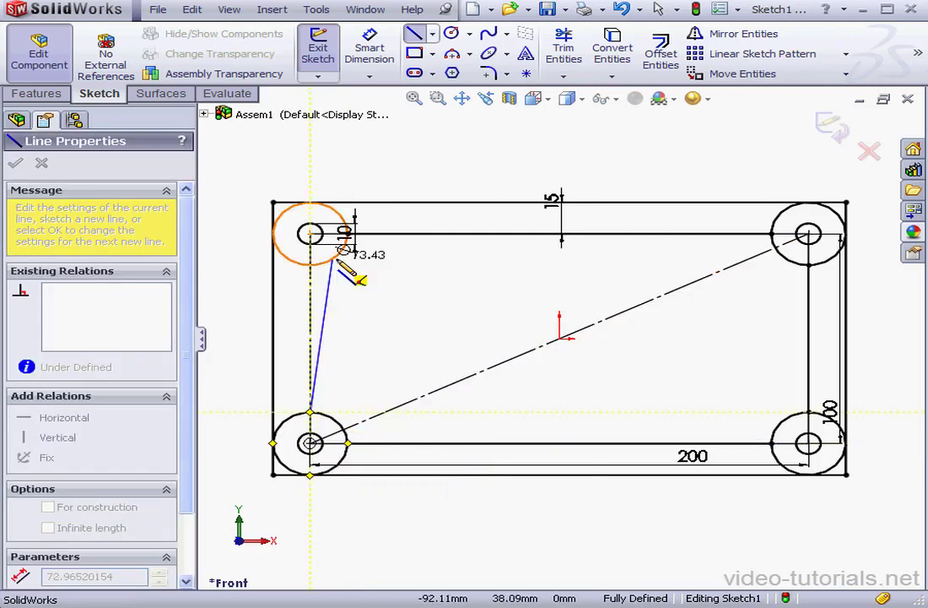
{"action": "left_click", "coordinate": [310, 265]}
{"action": "right_click", "coordinate": [338, 267]}
{"action": "left_click", "coordinate": [414, 287]}
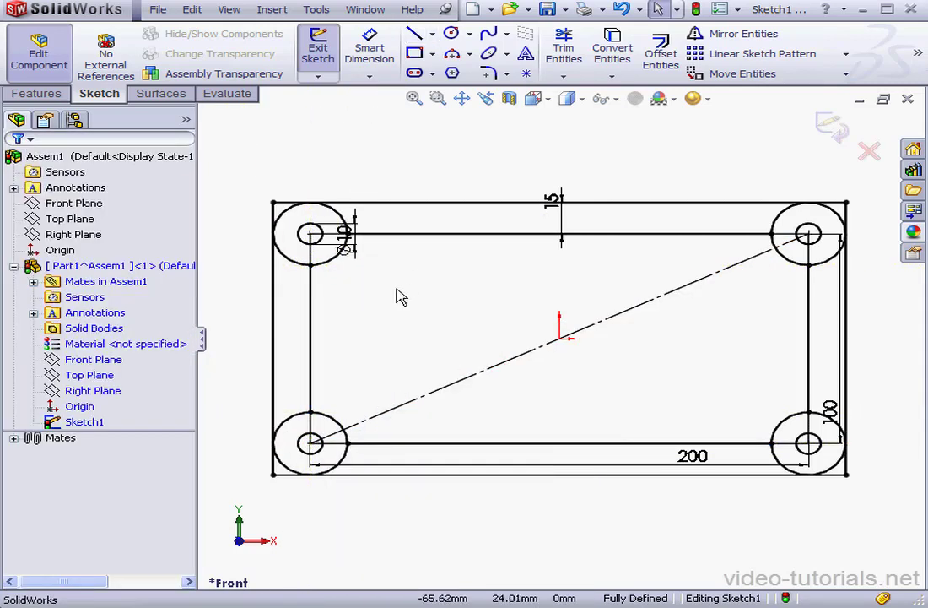
Step: Power-trim surplus circle arcs and line stubs at all four corners
{"action": "left_click", "coordinate": [564, 49]}
{"action": "left_click", "coordinate": [294, 206]}
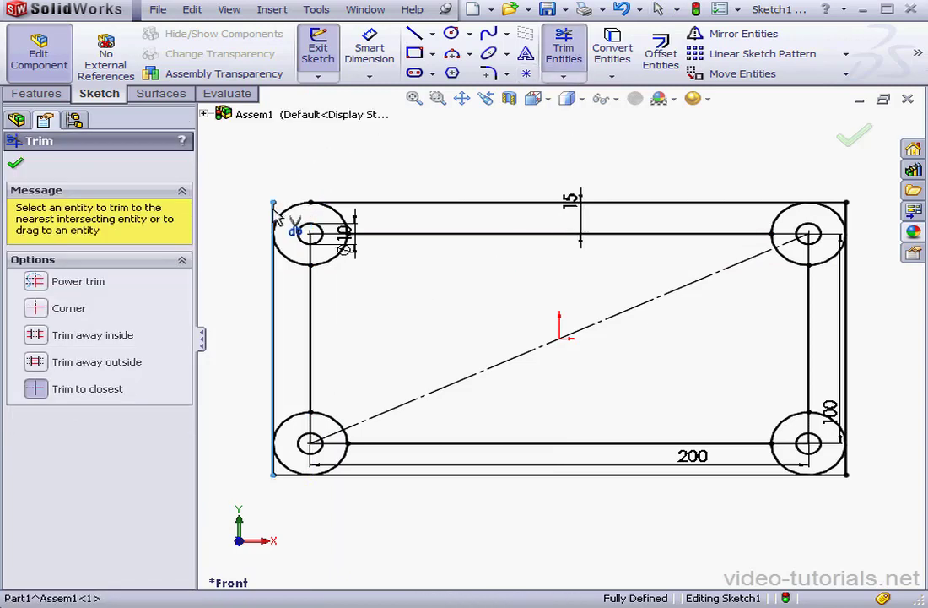
{"action": "left_click", "coordinate": [291, 269]}
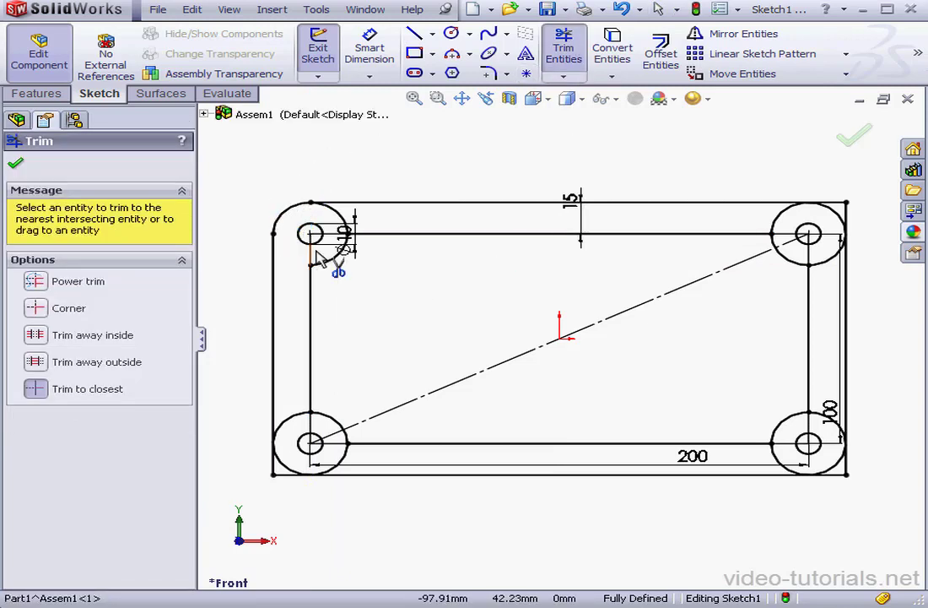
{"action": "left_click", "coordinate": [346, 222]}
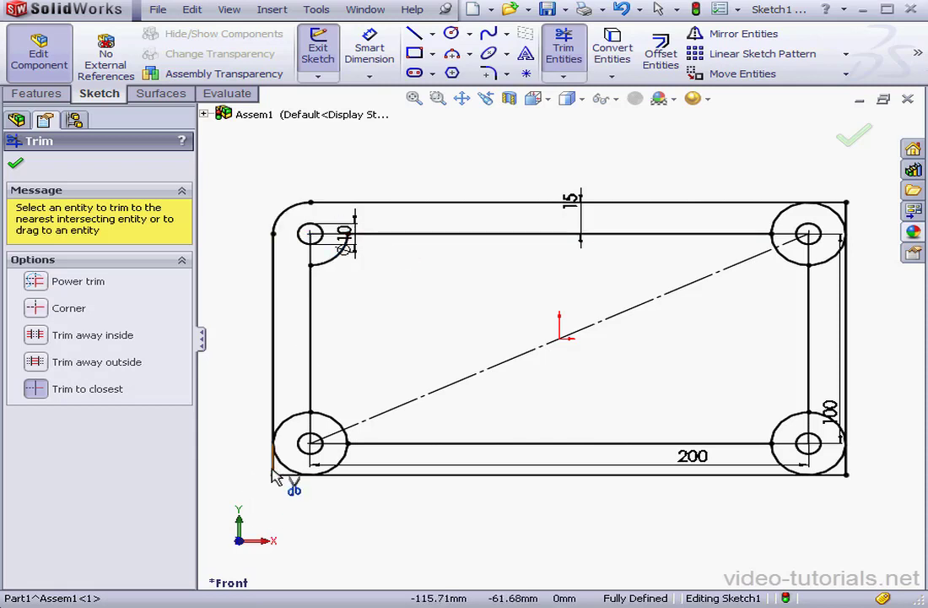
{"action": "left_click", "coordinate": [287, 422]}
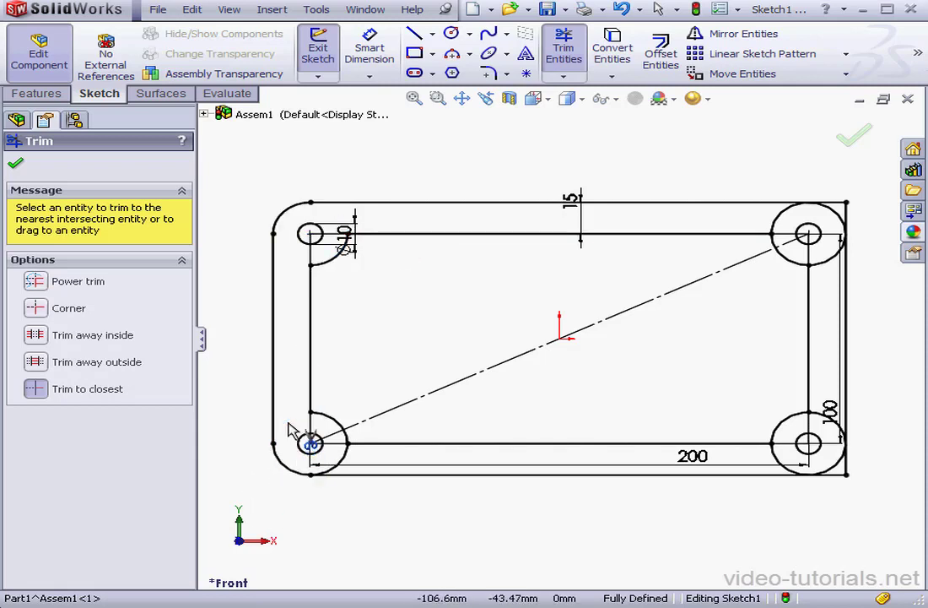
{"action": "left_click", "coordinate": [342, 463]}
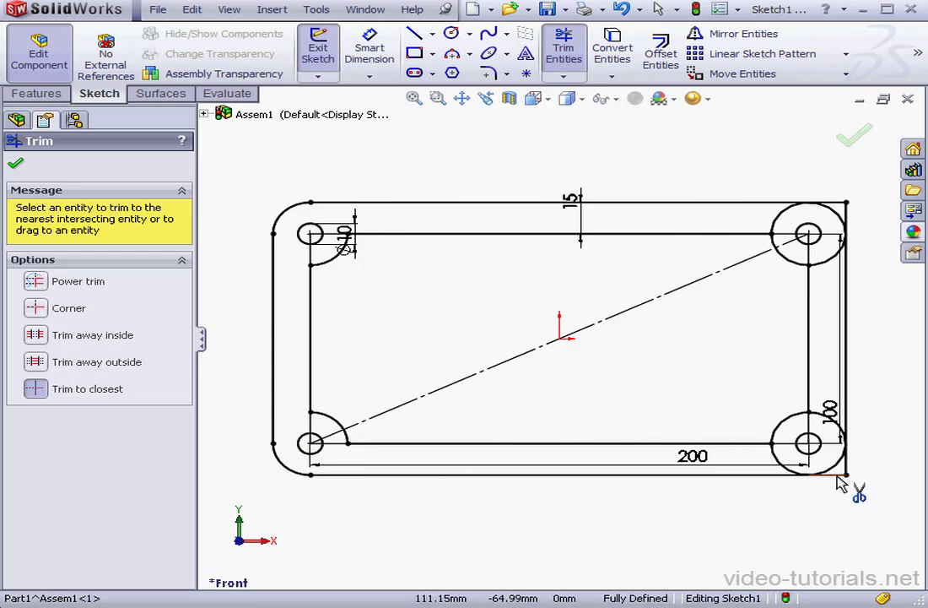
{"action": "left_click", "coordinate": [783, 465]}
{"action": "left_click", "coordinate": [832, 414]}
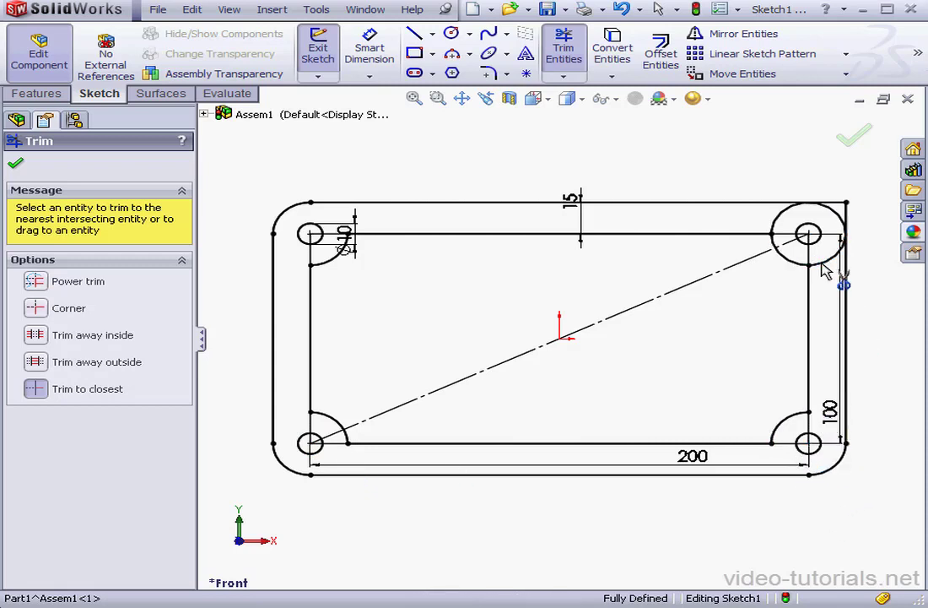
{"action": "left_click", "coordinate": [775, 221]}
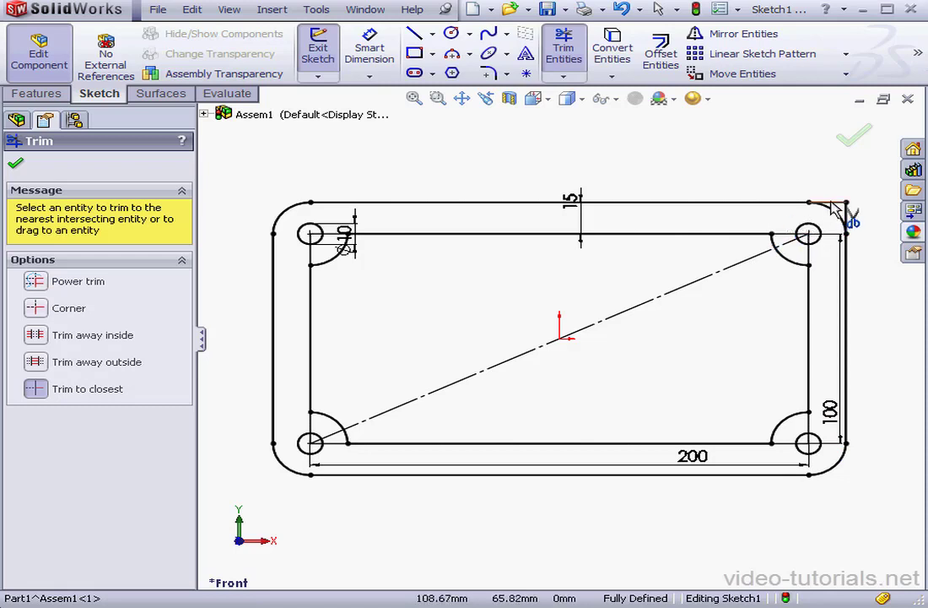
{"action": "left_click", "coordinate": [831, 203]}
{"action": "left_click", "coordinate": [846, 213]}
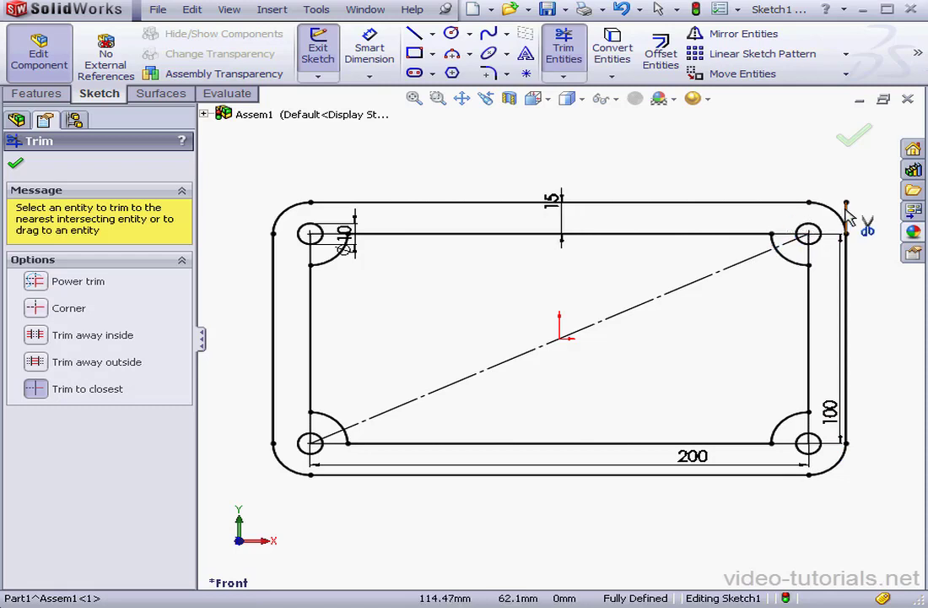
{"action": "left_click", "coordinate": [858, 144]}
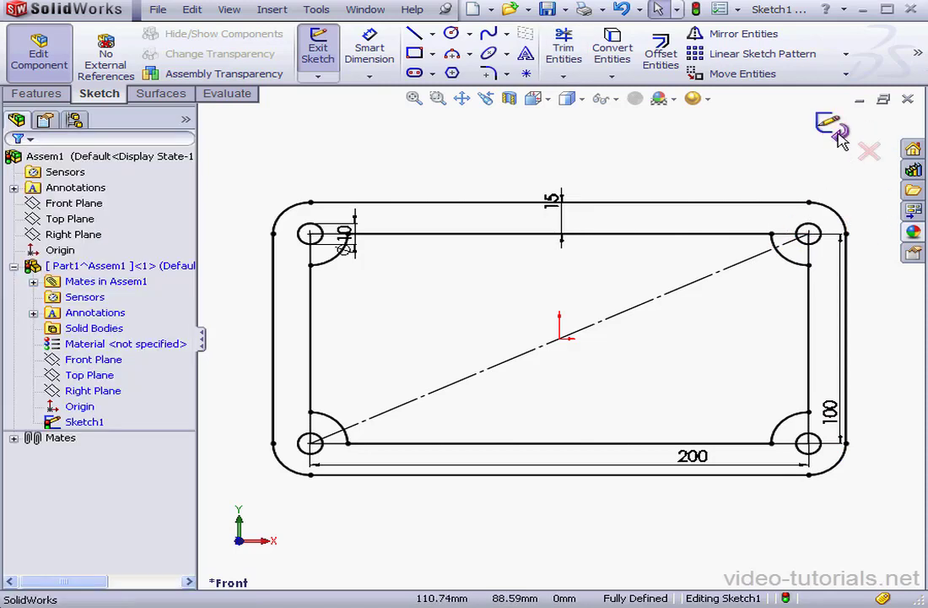
Step: Exit the frame sketch of Part1
{"action": "left_click", "coordinate": [840, 138]}
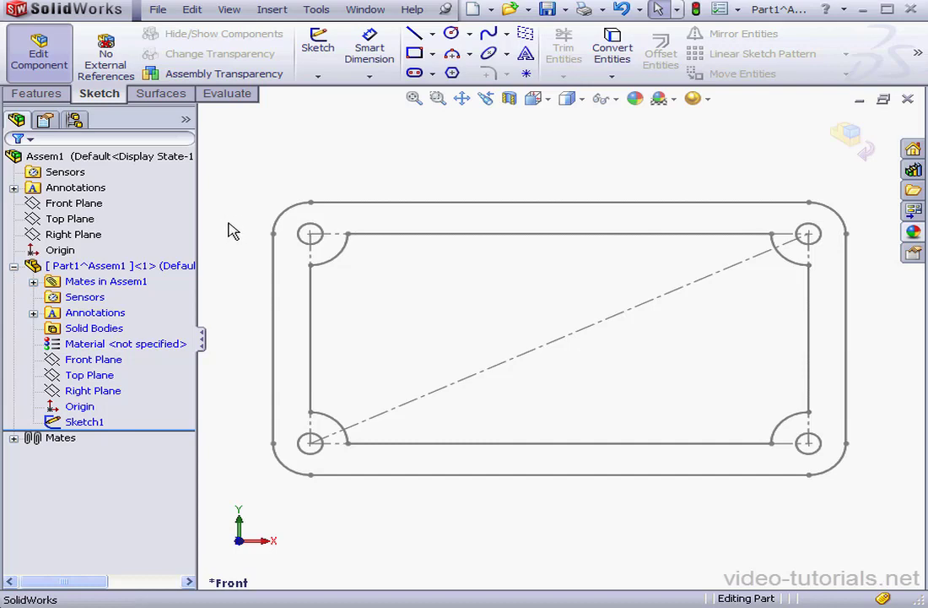
Step: Return to Assem1 and insert a new part, Part2, sketching on the Front Plane
{"action": "left_click", "coordinate": [867, 149]}
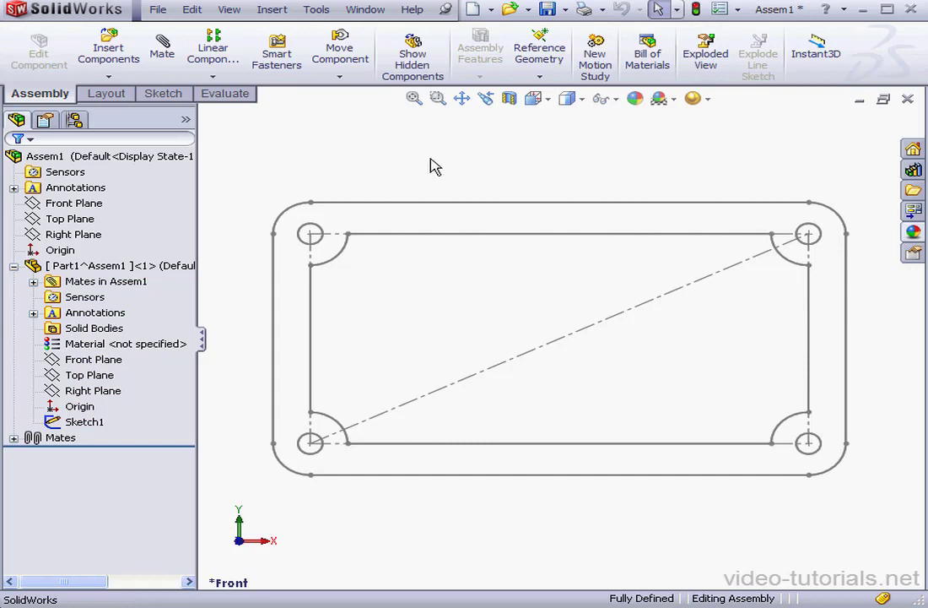
{"action": "left_click", "coordinate": [283, 13]}
{"action": "mouse_move", "coordinate": [295, 42]}
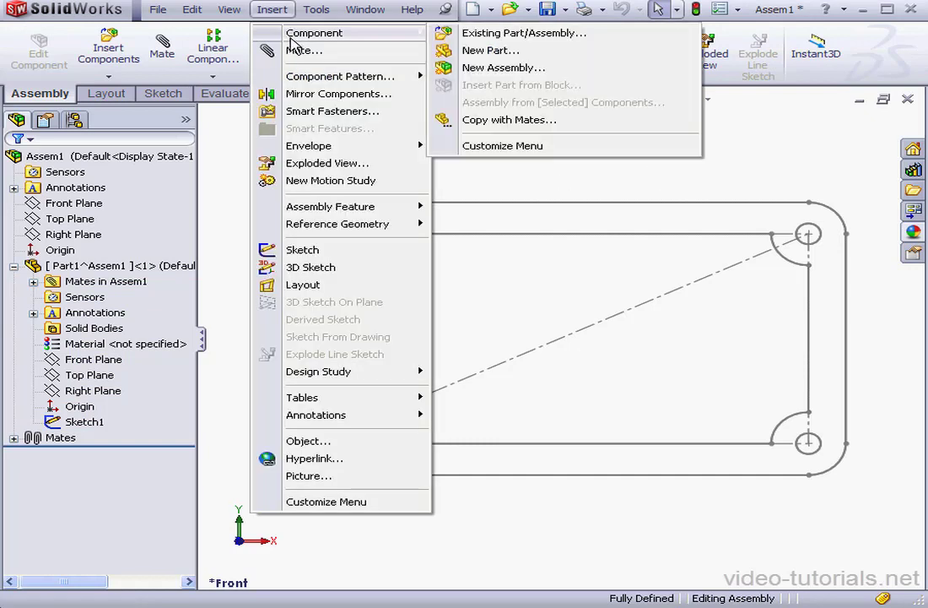
{"action": "left_click", "coordinate": [473, 52]}
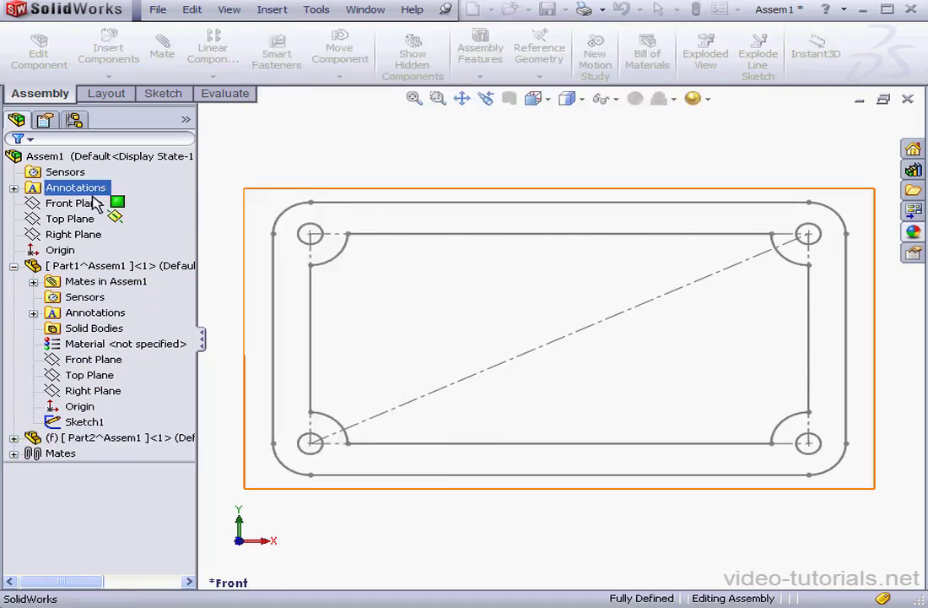
{"action": "left_click", "coordinate": [81, 204]}
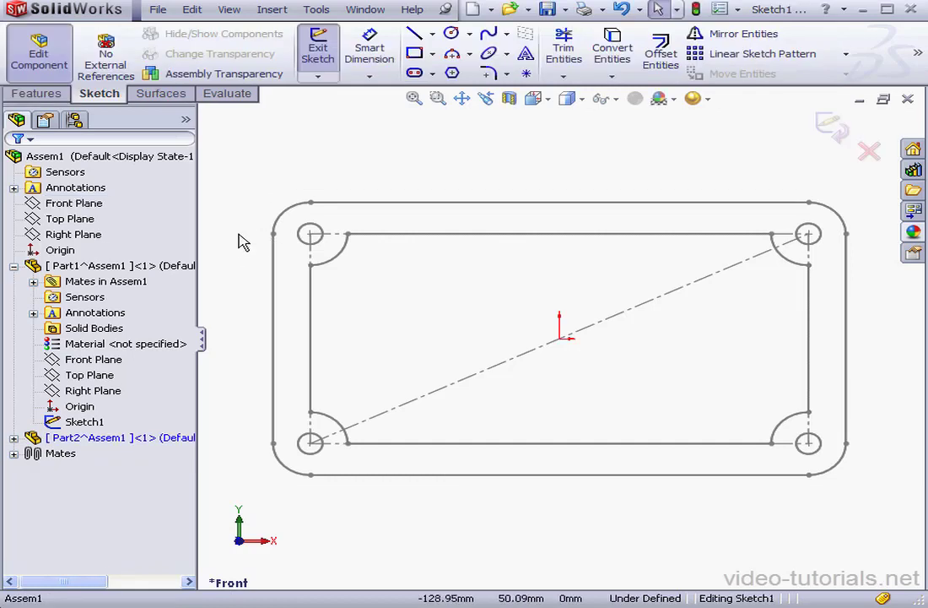
{"action": "left_click", "coordinate": [611, 49]}
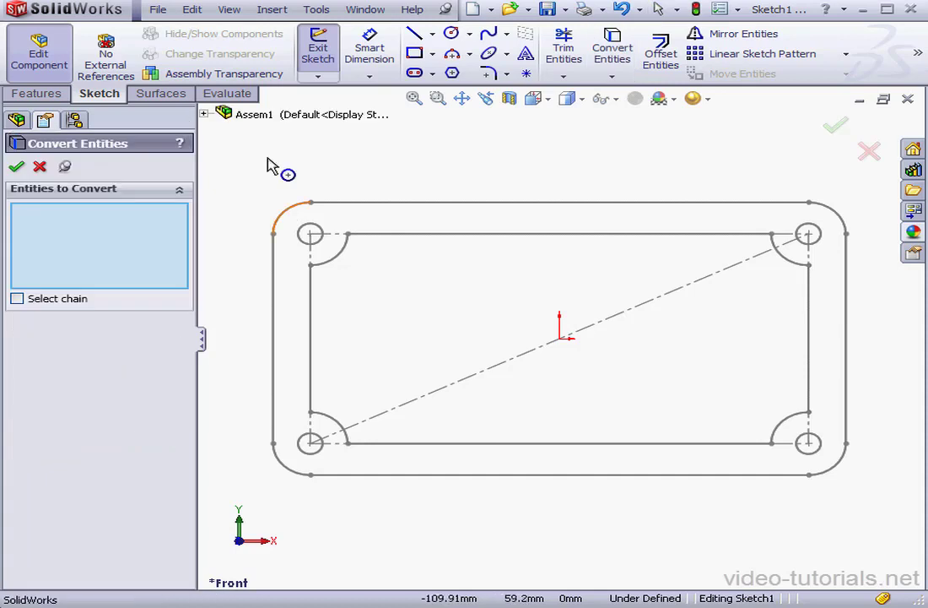
Step: Select Part1's four rounded corner arcs and four outline lines for conversion
{"action": "left_click", "coordinate": [286, 211]}
{"action": "left_click", "coordinate": [397, 205]}
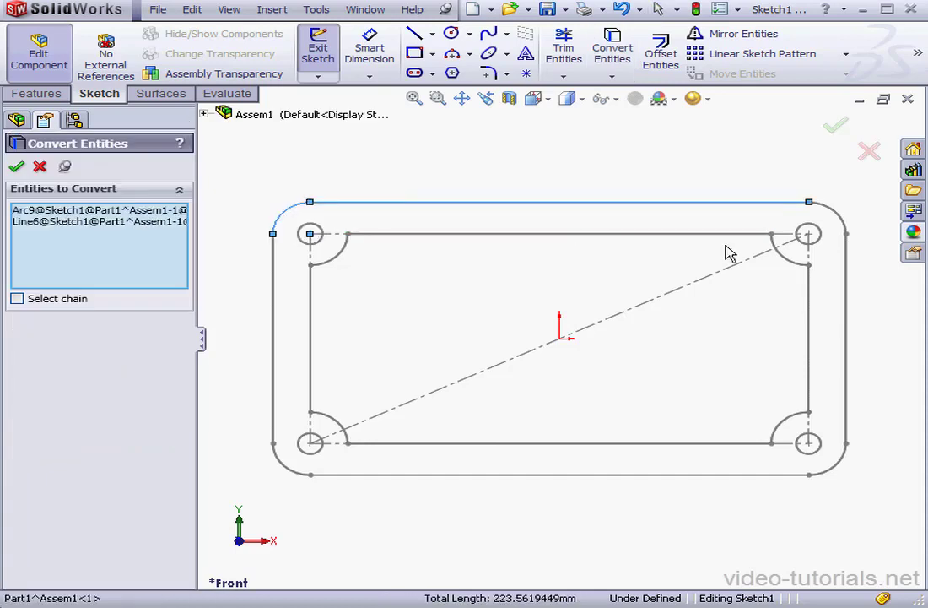
{"action": "left_click", "coordinate": [836, 224]}
{"action": "left_click", "coordinate": [847, 253]}
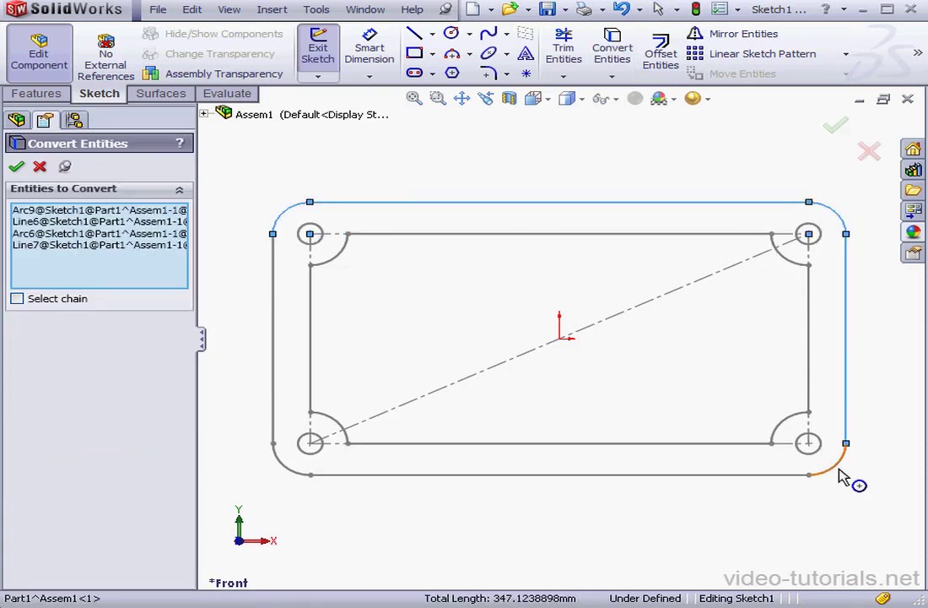
{"action": "left_click", "coordinate": [839, 472]}
{"action": "left_click", "coordinate": [790, 474]}
{"action": "left_click", "coordinate": [290, 479]}
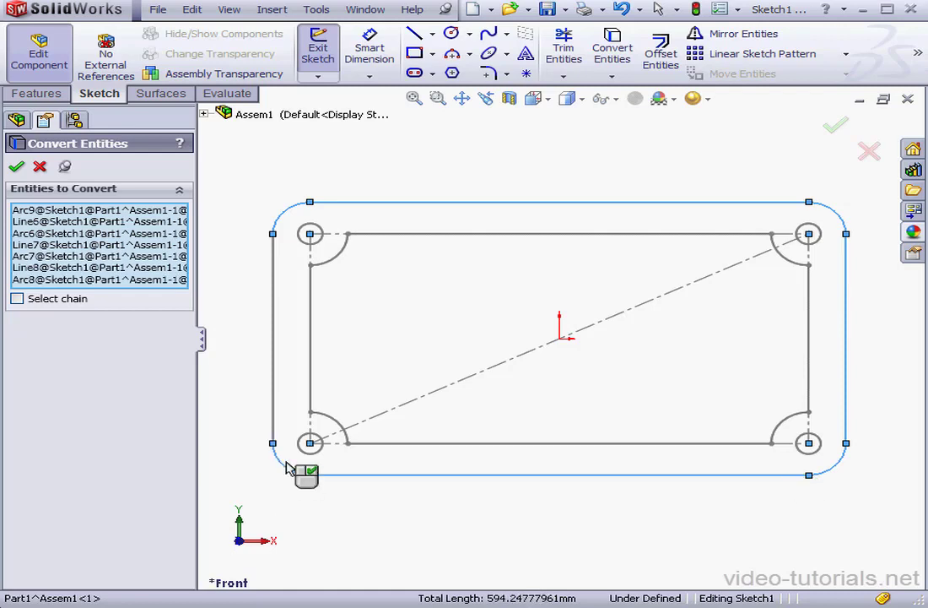
{"action": "left_click", "coordinate": [274, 405]}
Step: Add the four 10 mm hole circles and confirm the converted entities
{"action": "left_click", "coordinate": [302, 434]}
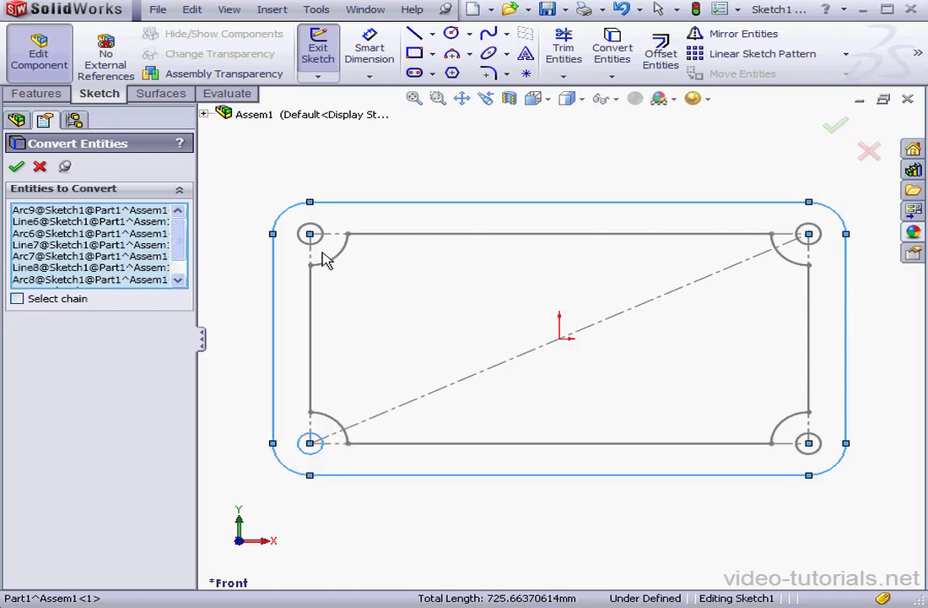
{"action": "left_click", "coordinate": [319, 242]}
{"action": "left_click", "coordinate": [817, 243]}
{"action": "left_click", "coordinate": [817, 454]}
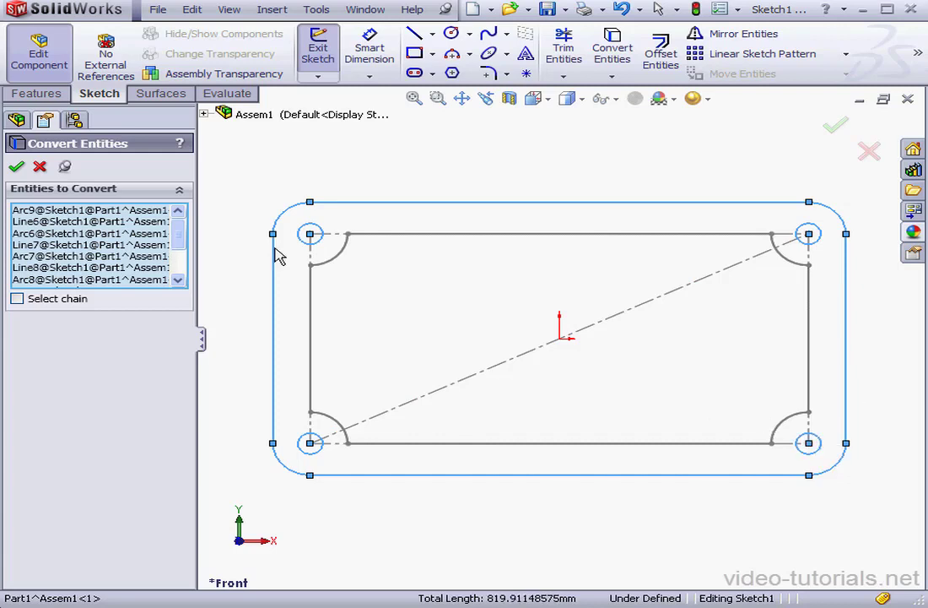
{"action": "left_click", "coordinate": [16, 168]}
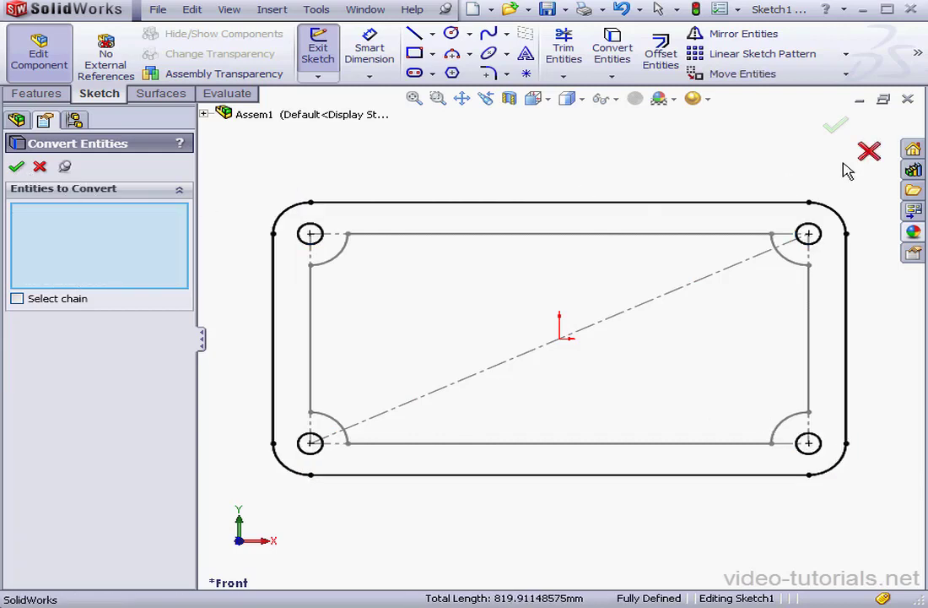
{"action": "left_click", "coordinate": [870, 150]}
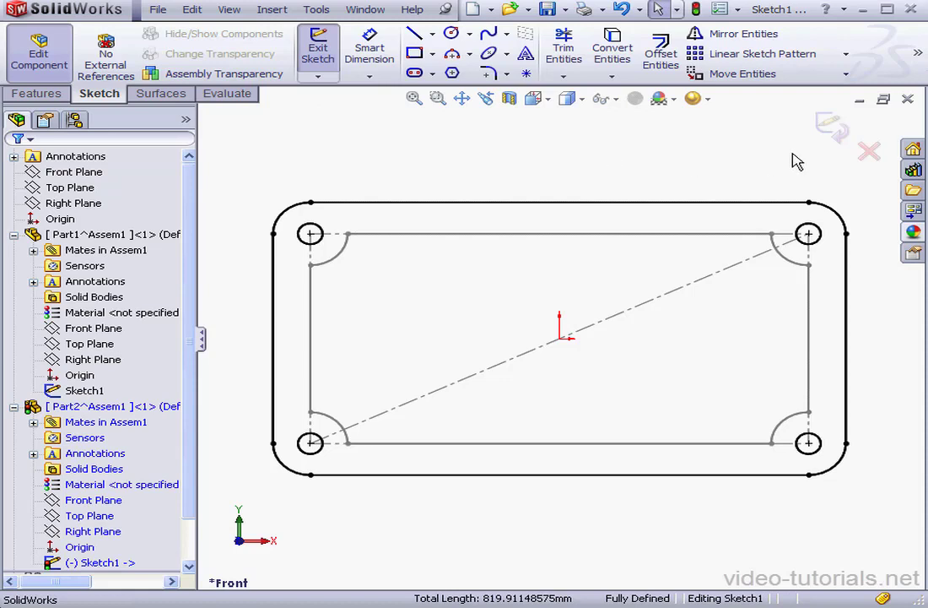
Step: Extrude Part2's copied sketch as a 5 mm Blind boss
{"action": "left_click", "coordinate": [830, 126]}
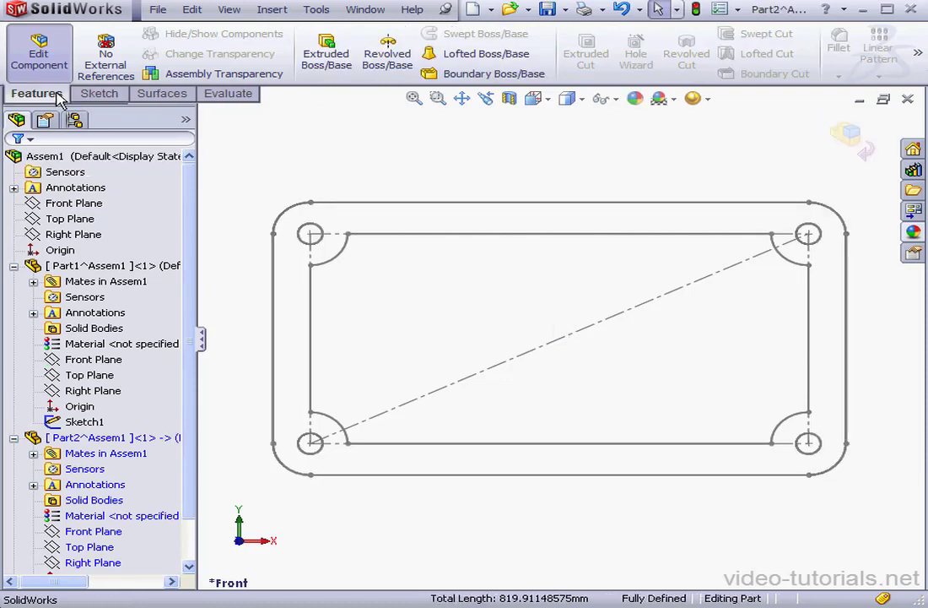
{"action": "left_click", "coordinate": [341, 61]}
{"action": "left_click", "coordinate": [394, 202]}
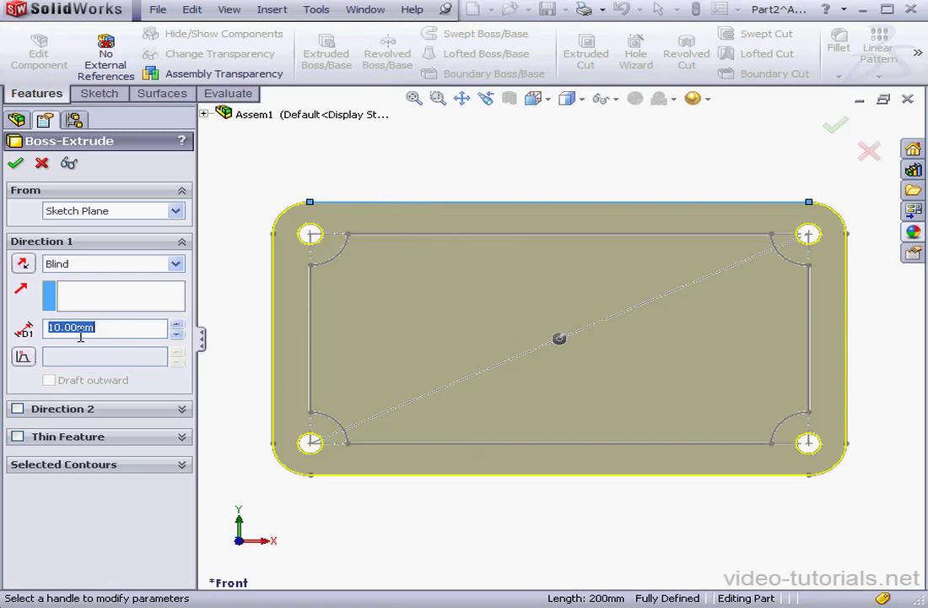
{"action": "type", "text": "5"}
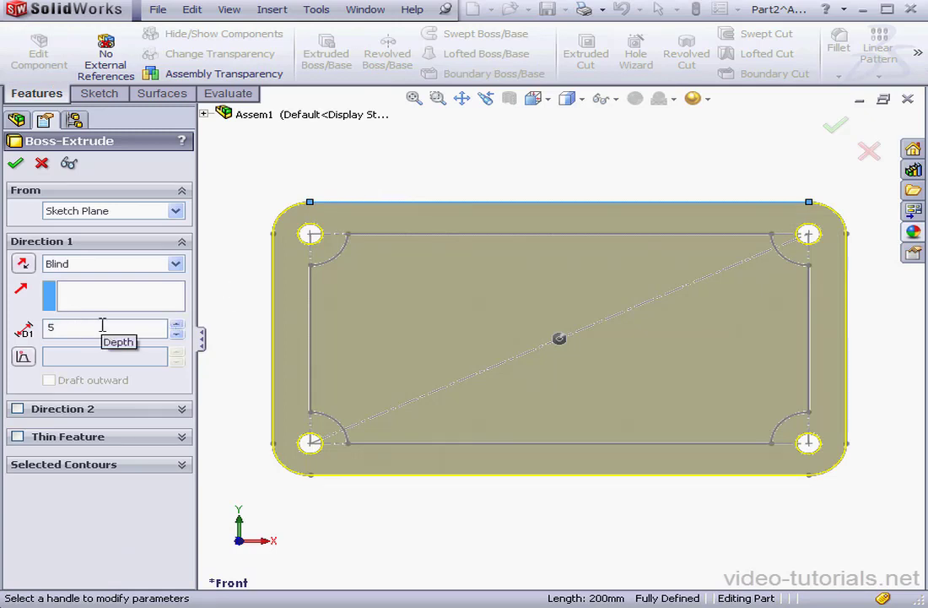
{"action": "key", "text": "Tab"}
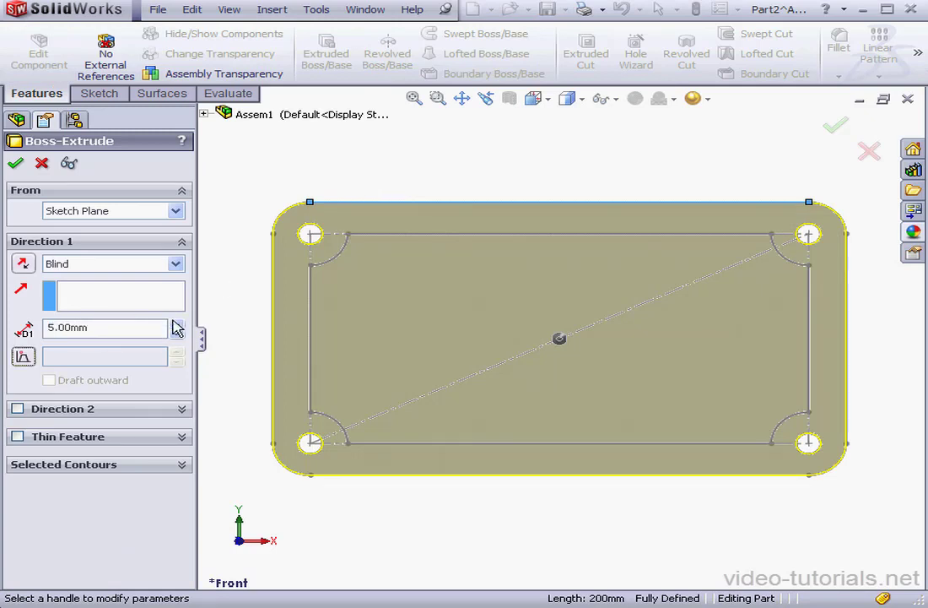
{"action": "mouse_move", "coordinate": [628, 396]}
{"action": "middle_mouse_down"}
{"action": "mouse_move", "coordinate": [604, 392]}
{"action": "mouse_move", "coordinate": [588, 415]}
{"action": "middle_mouse_up"}
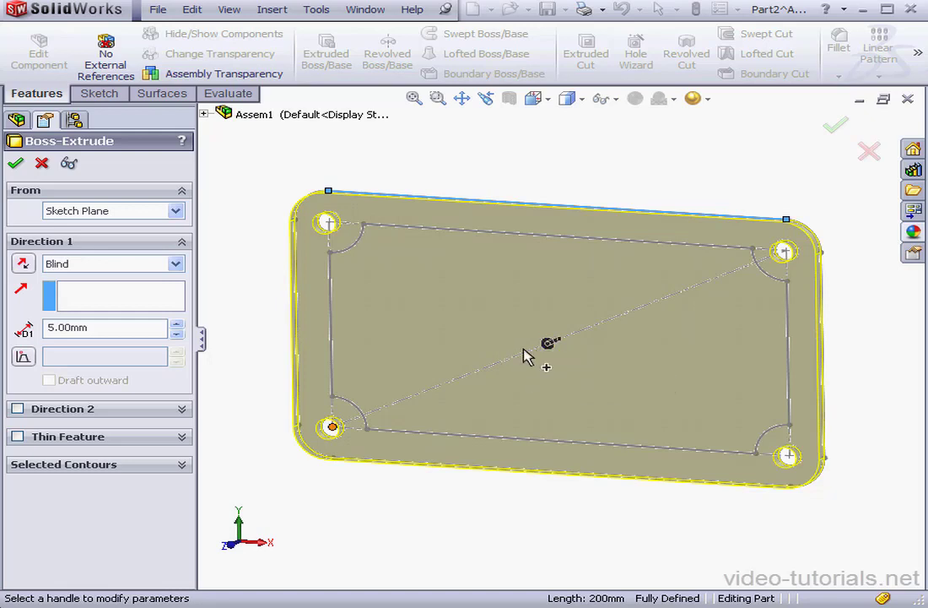
{"action": "left_click", "coordinate": [15, 163]}
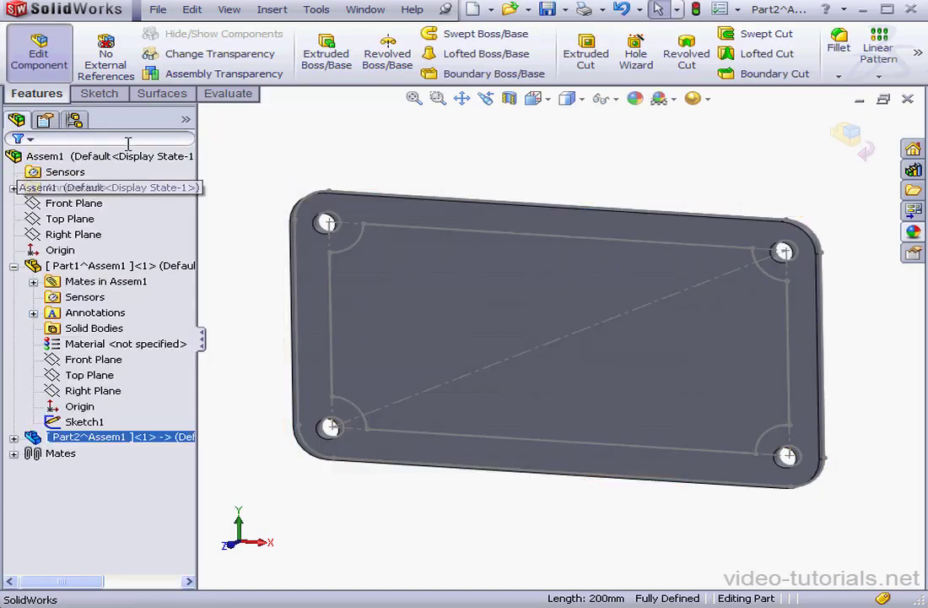
Step: Round the plate's top outer edge loop with a 3 mm fillet
{"action": "left_click", "coordinate": [840, 59]}
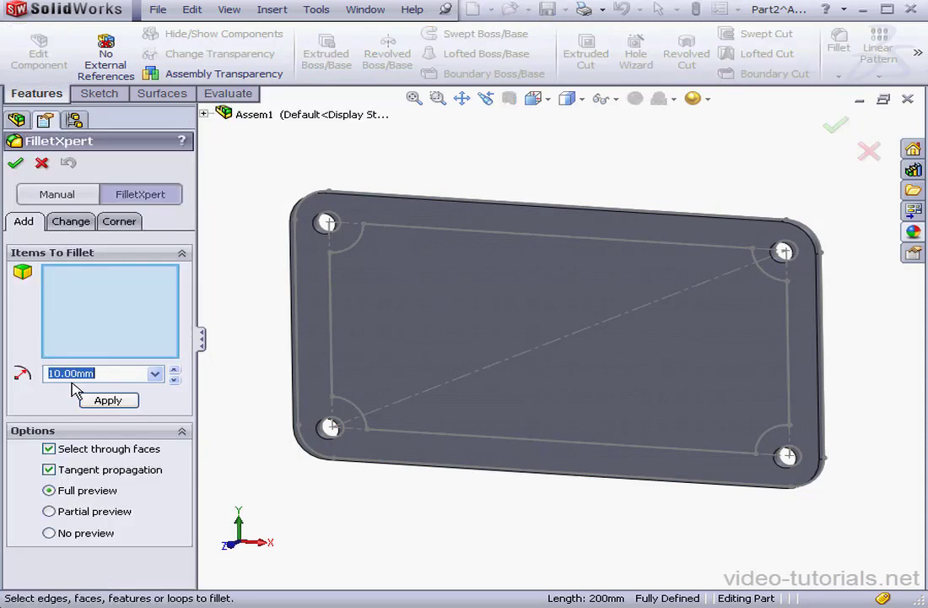
{"action": "type", "text": "3"}
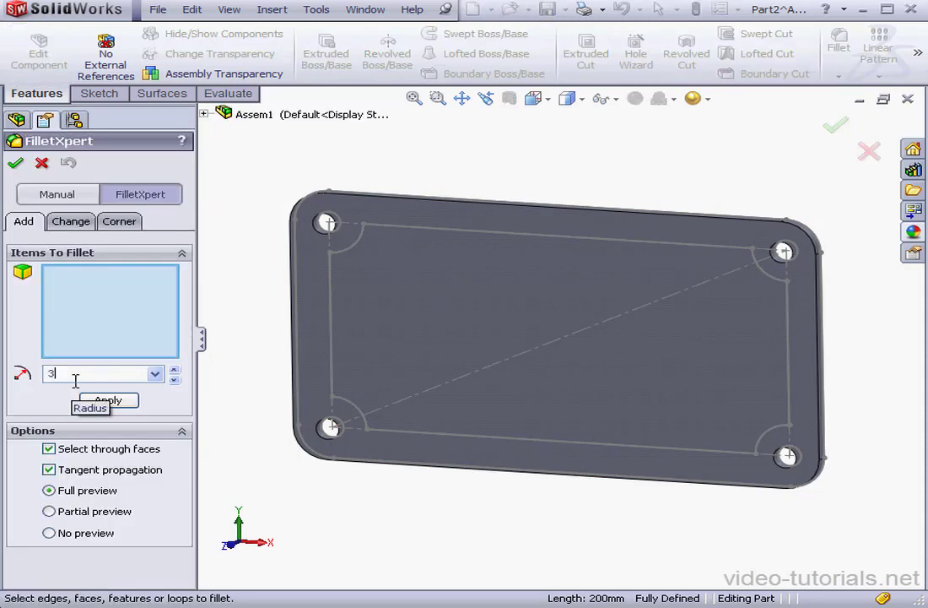
{"action": "left_click", "coordinate": [576, 218]}
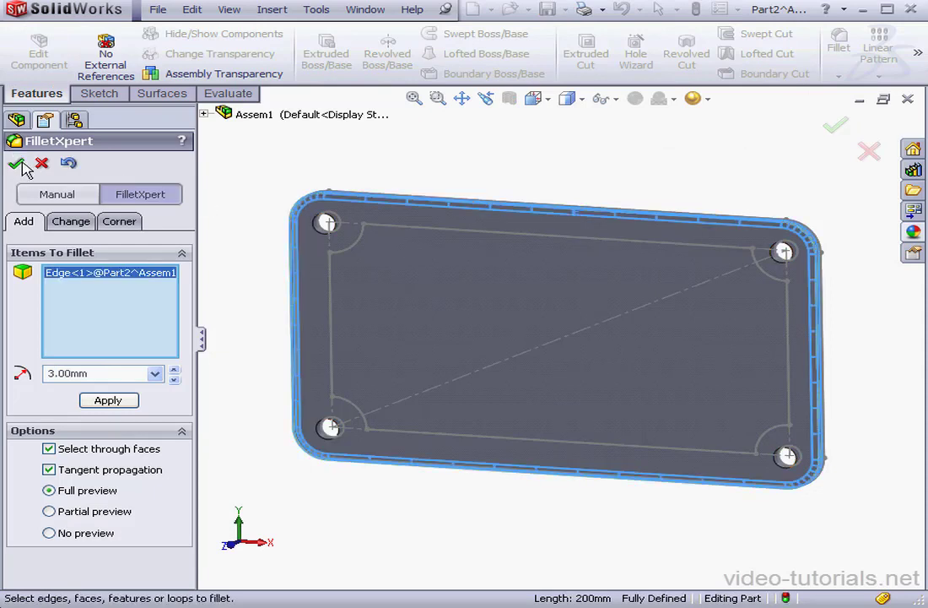
{"action": "left_click", "coordinate": [15, 164]}
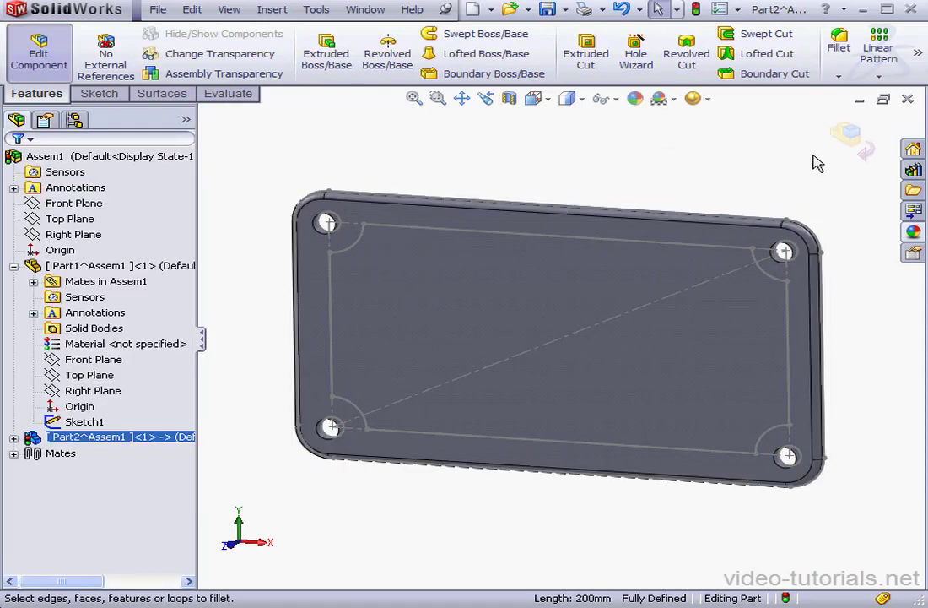
Step: Exit the part, then delete the InPlace1 mate from Assem1's Mates folder
{"action": "left_click", "coordinate": [847, 137]}
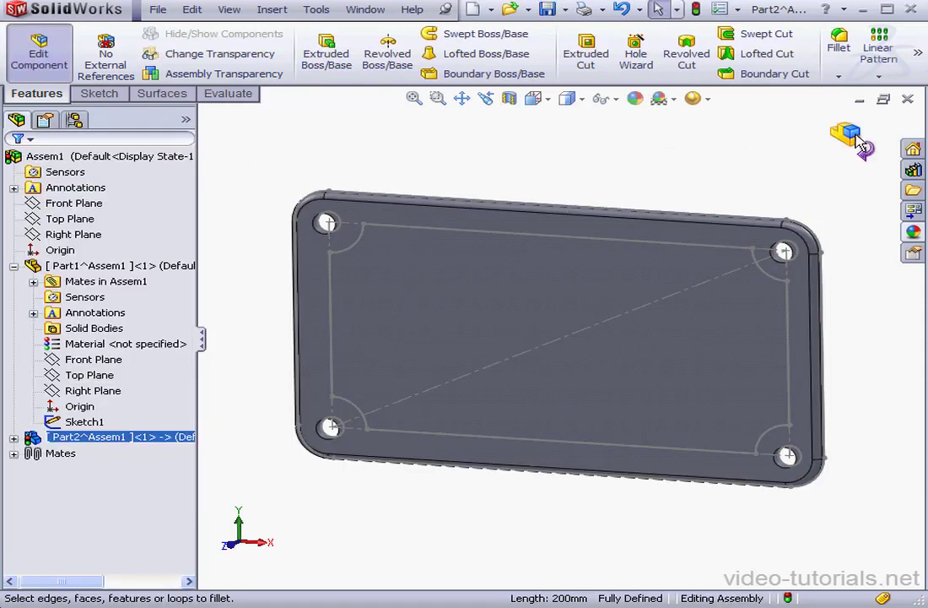
{"action": "left_click", "coordinate": [13, 266]}
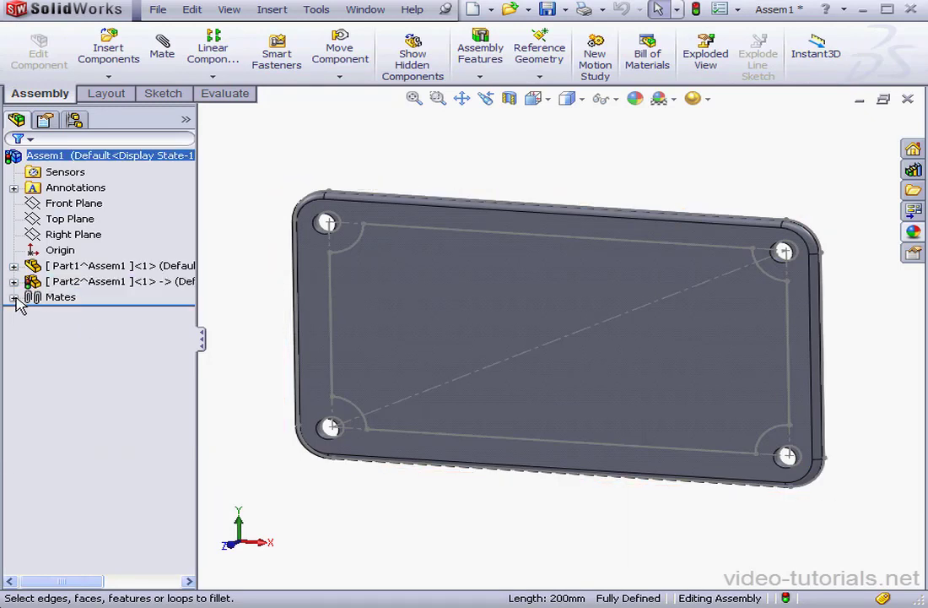
{"action": "left_click", "coordinate": [13, 297]}
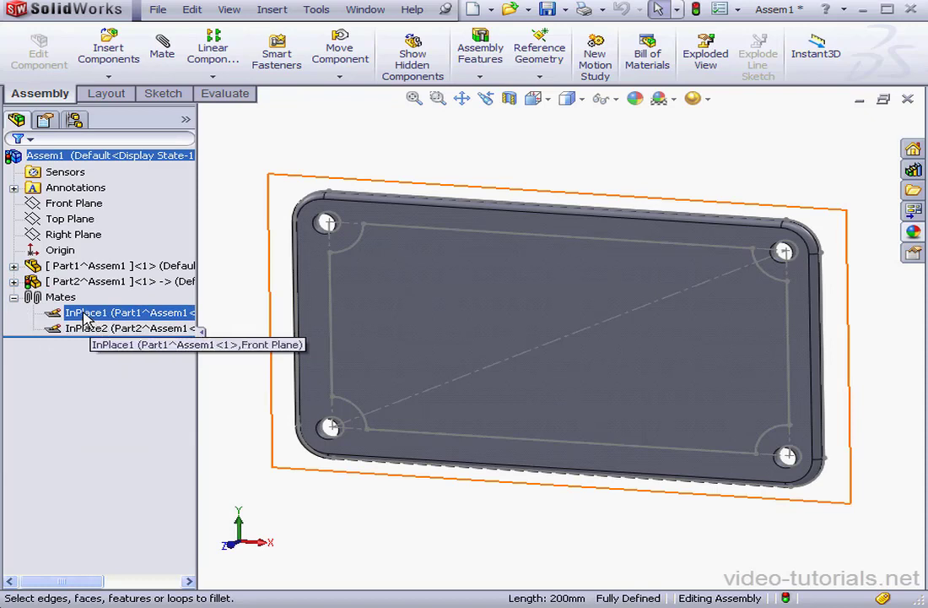
{"action": "right_click", "coordinate": [84, 317]}
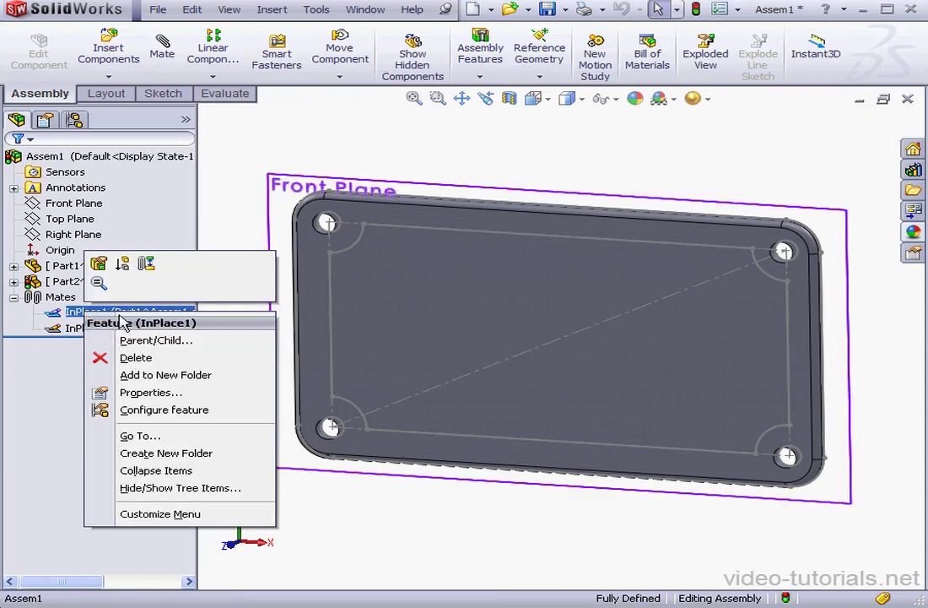
{"action": "left_click", "coordinate": [137, 358]}
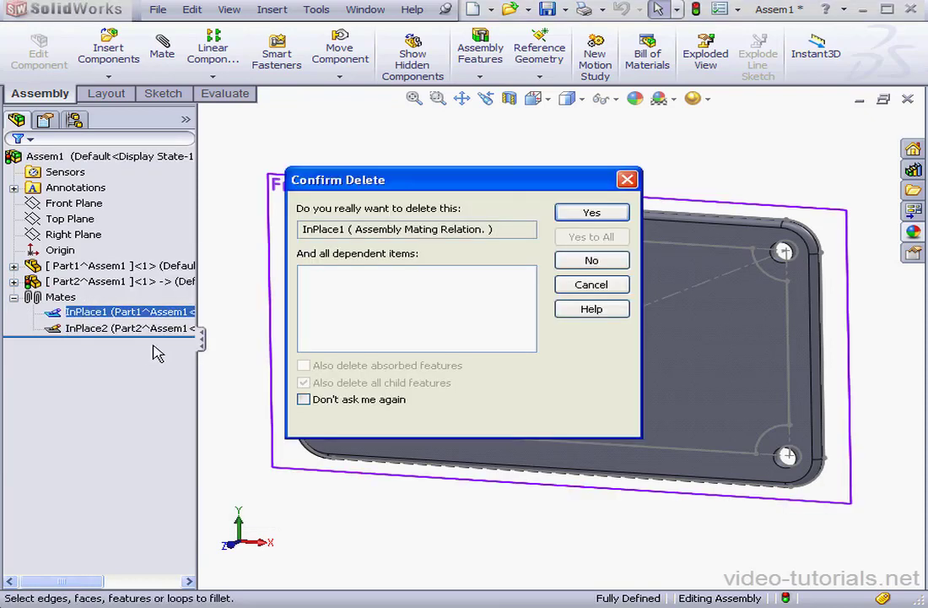
{"action": "left_click", "coordinate": [612, 214]}
{"action": "left_click", "coordinate": [14, 267]}
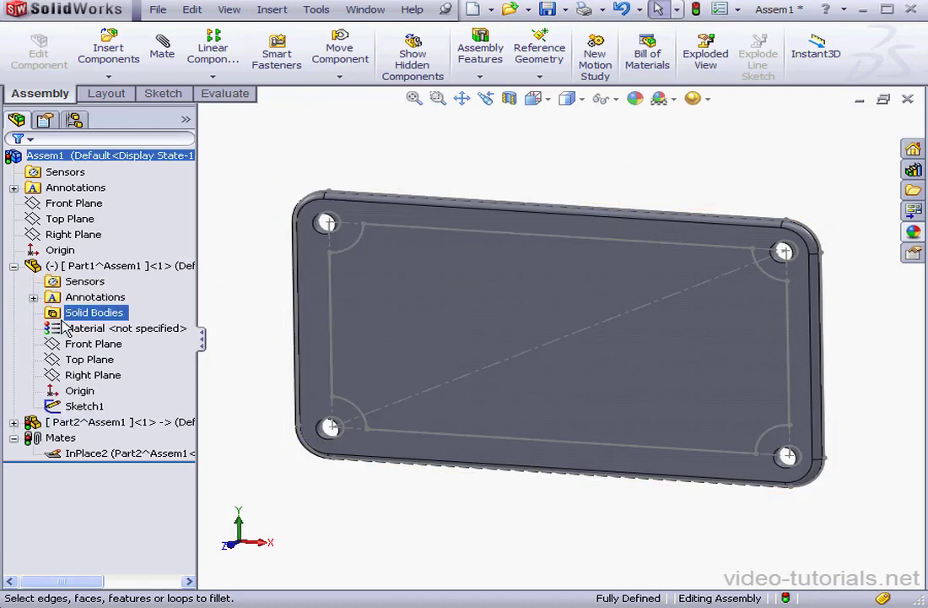
Step: Mate Part1's origin coincident with the assembly origin as Coincident7
{"action": "left_click", "coordinate": [80, 389]}
{"action": "left_click", "coordinate": [58, 250], "text": "ctrl"}
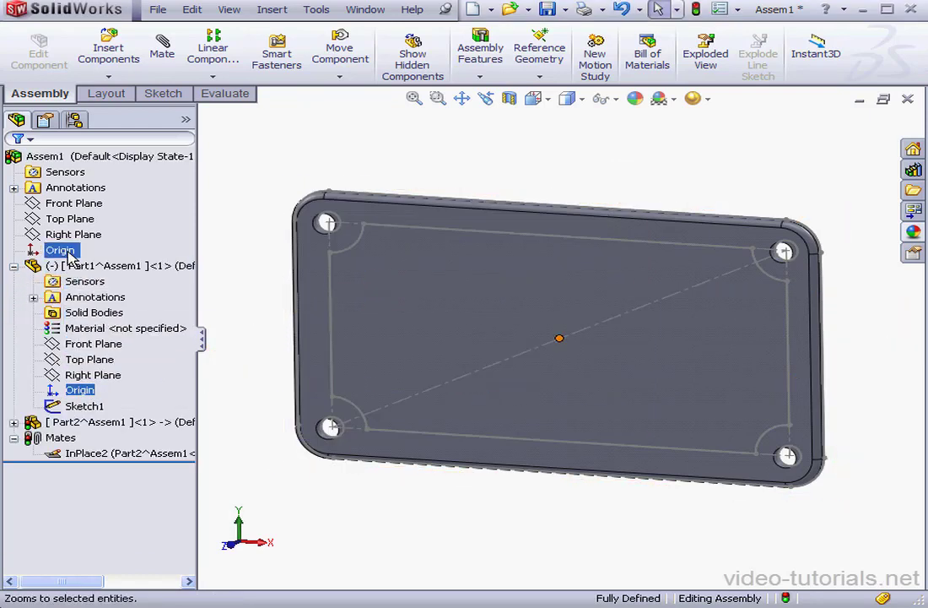
{"action": "right_click", "coordinate": [67, 251]}
{"action": "left_click", "coordinate": [81, 205]}
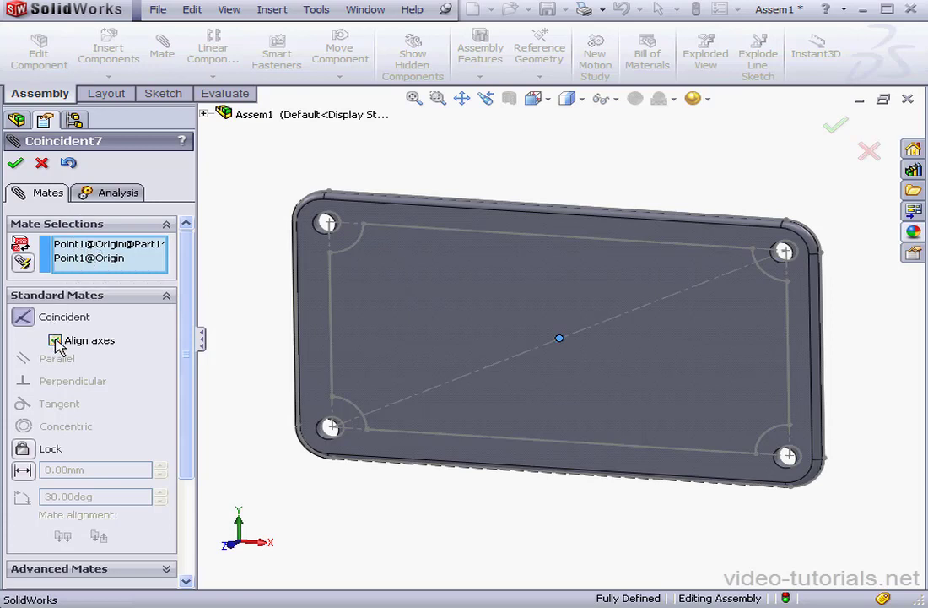
{"action": "left_click", "coordinate": [15, 164]}
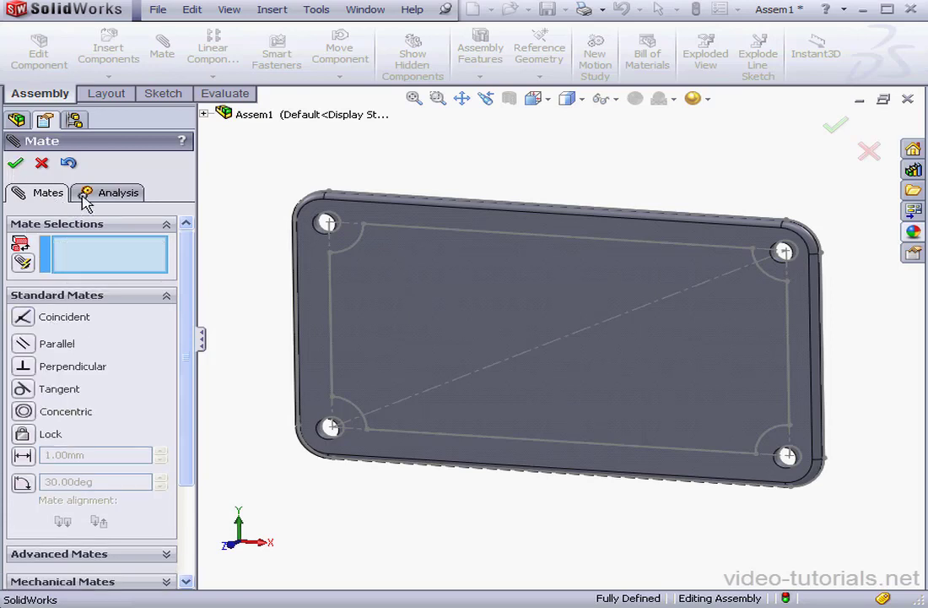
{"action": "left_click", "coordinate": [42, 163]}
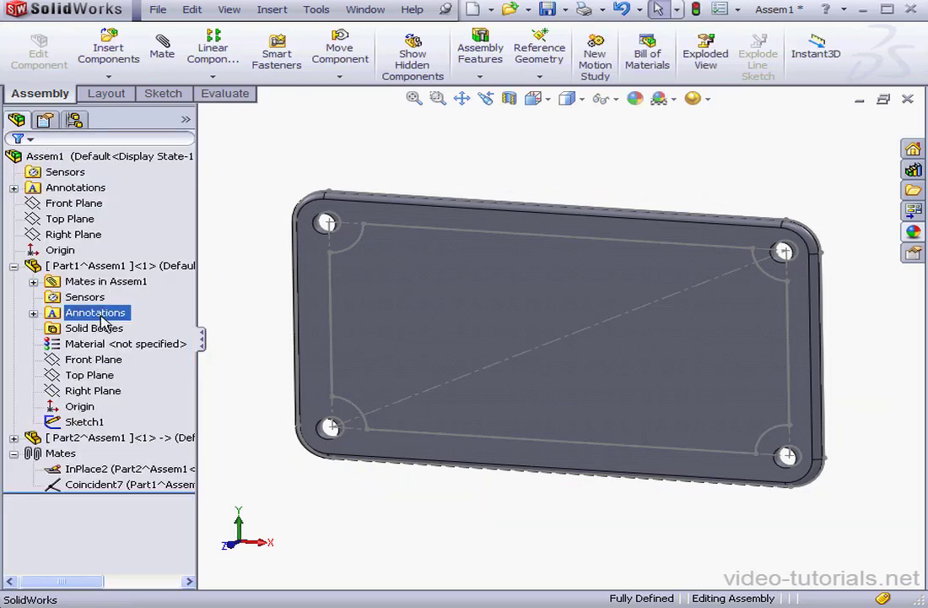
{"action": "left_click", "coordinate": [80, 477]}
Step: Delete the InPlace2 mate while keeping the sketch's external references
{"action": "right_click", "coordinate": [80, 476]}
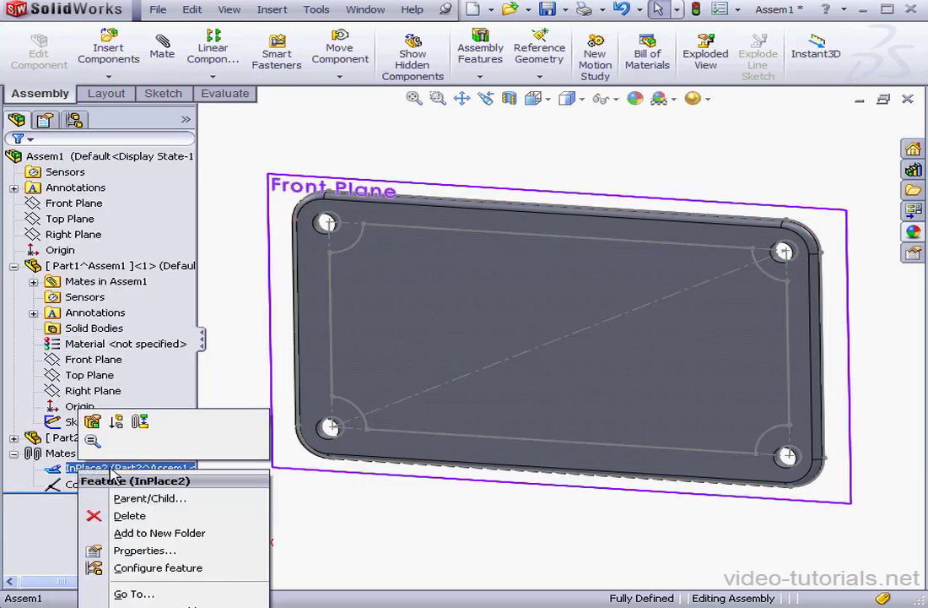
{"action": "left_click", "coordinate": [97, 514]}
{"action": "left_click", "coordinate": [592, 213]}
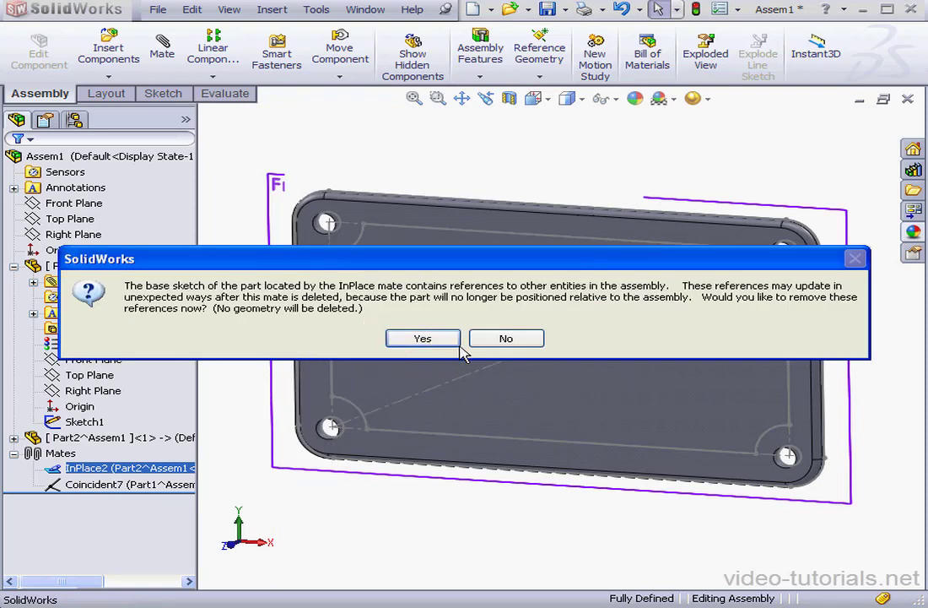
{"action": "left_click", "coordinate": [507, 339]}
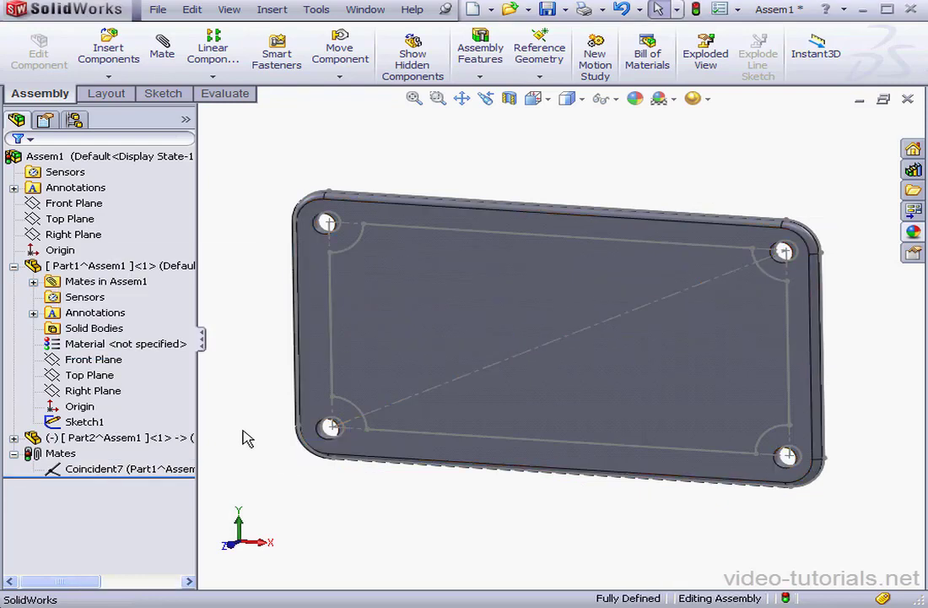
Step: Mate Part2's origin coincident with the assembly origin as Coincident8
{"action": "left_click", "coordinate": [13, 267]}
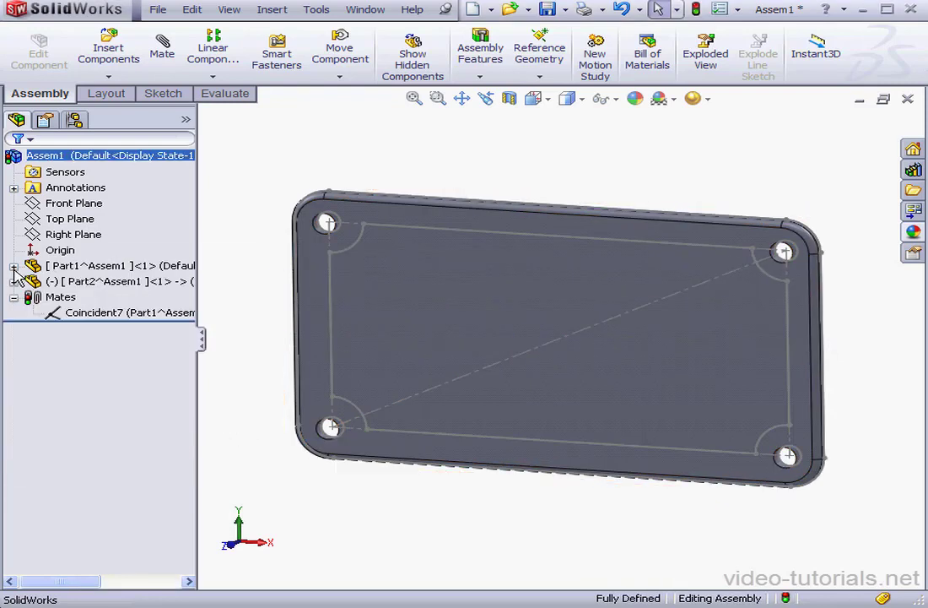
{"action": "left_click", "coordinate": [13, 281]}
{"action": "left_click", "coordinate": [81, 406]}
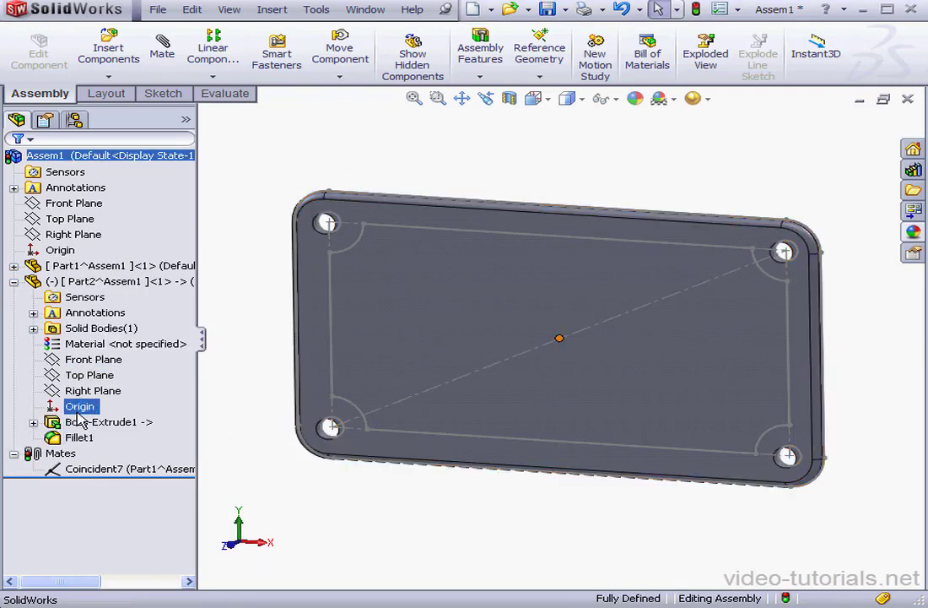
{"action": "left_click", "coordinate": [60, 249], "text": "ctrl"}
{"action": "right_click", "coordinate": [68, 250]}
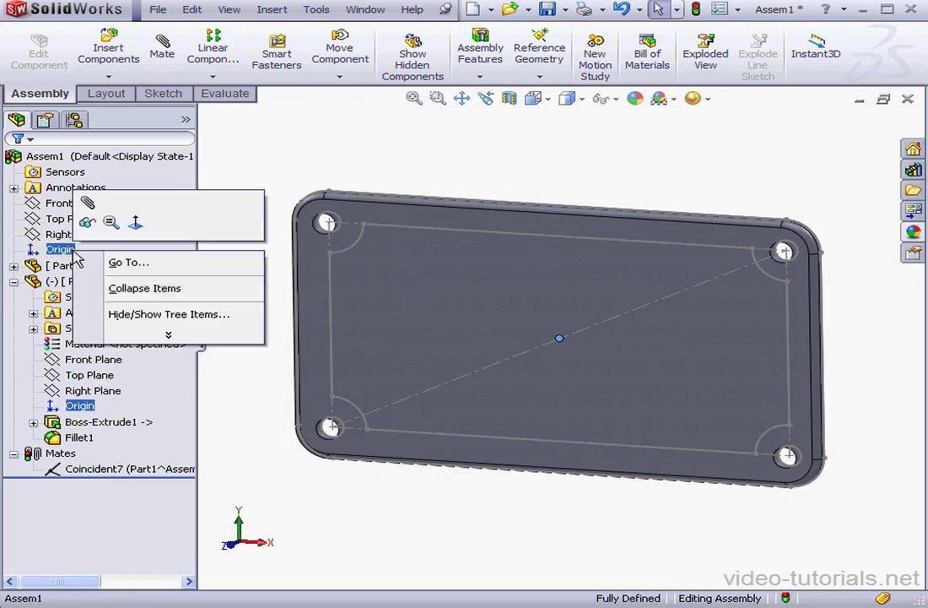
{"action": "left_click", "coordinate": [89, 205]}
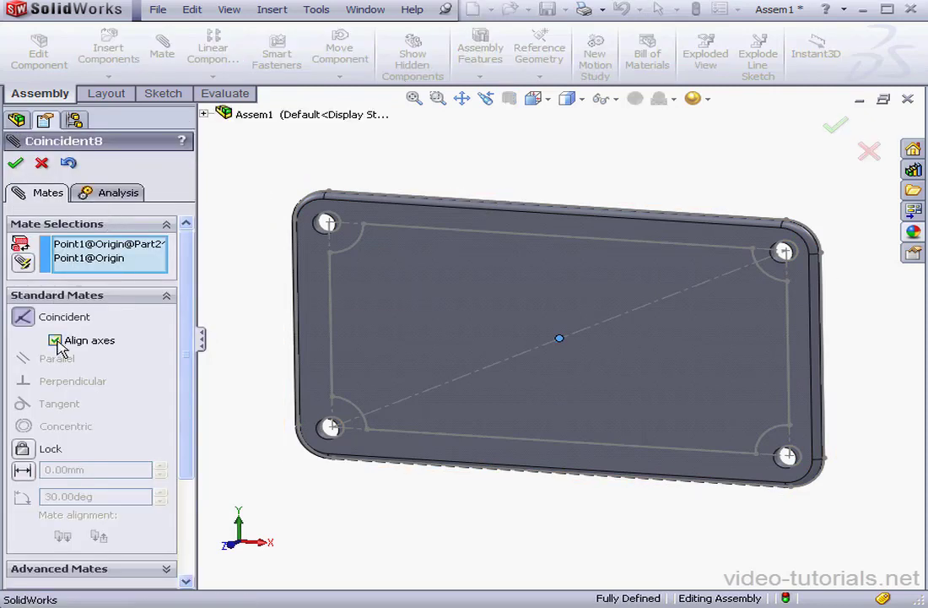
{"action": "left_click", "coordinate": [16, 163]}
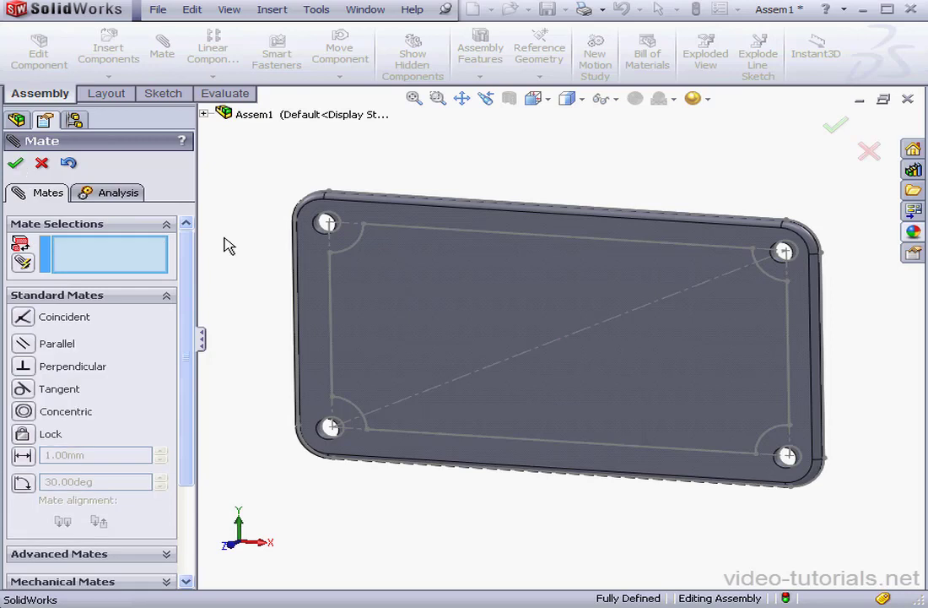
{"action": "left_click", "coordinate": [41, 163]}
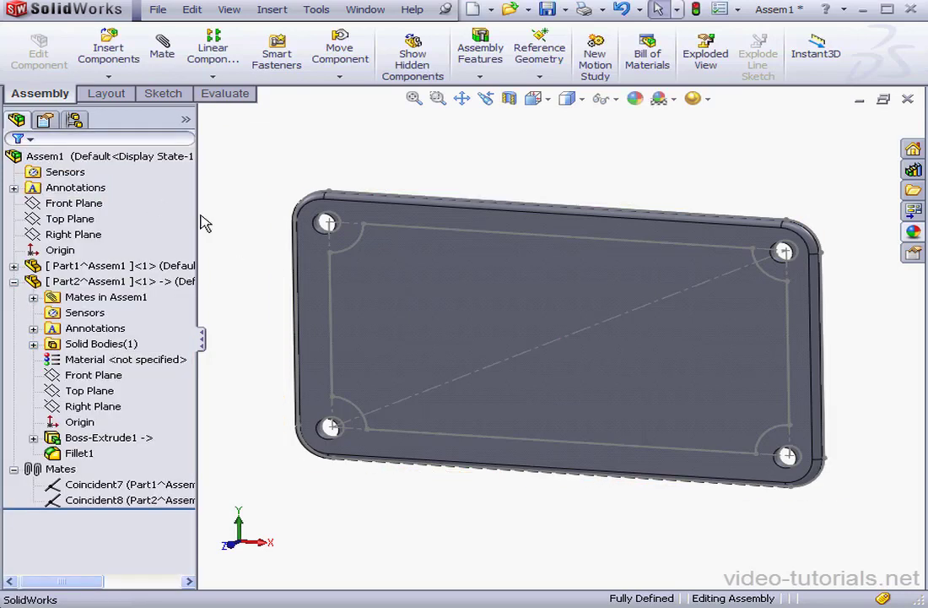
Step: Save all documents, storing the assembly as Assem1.SLDASM with its virtual components
{"action": "left_click", "coordinate": [547, 9]}
{"action": "left_click", "coordinate": [613, 336]}
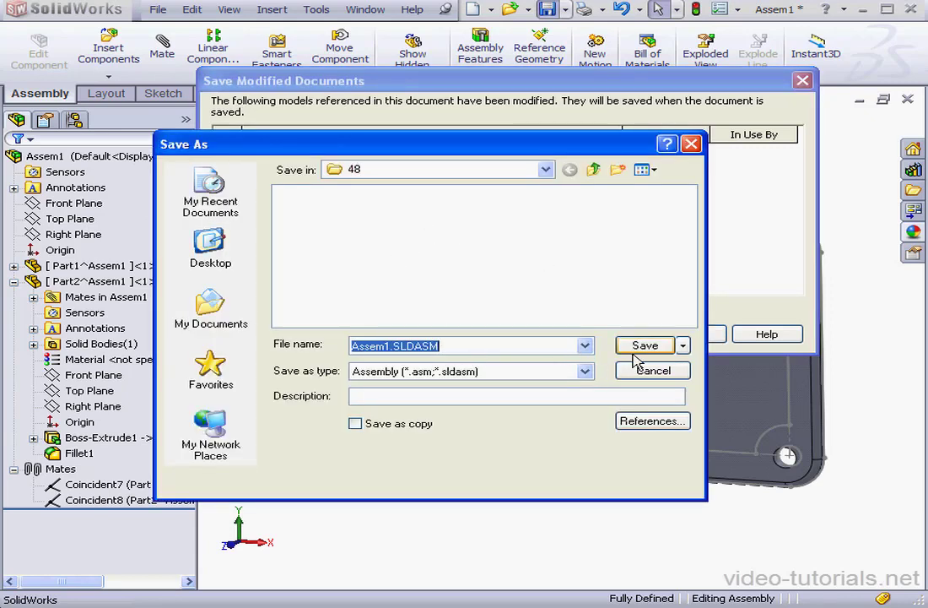
{"action": "left_click", "coordinate": [647, 346]}
{"action": "left_click", "coordinate": [506, 229]}
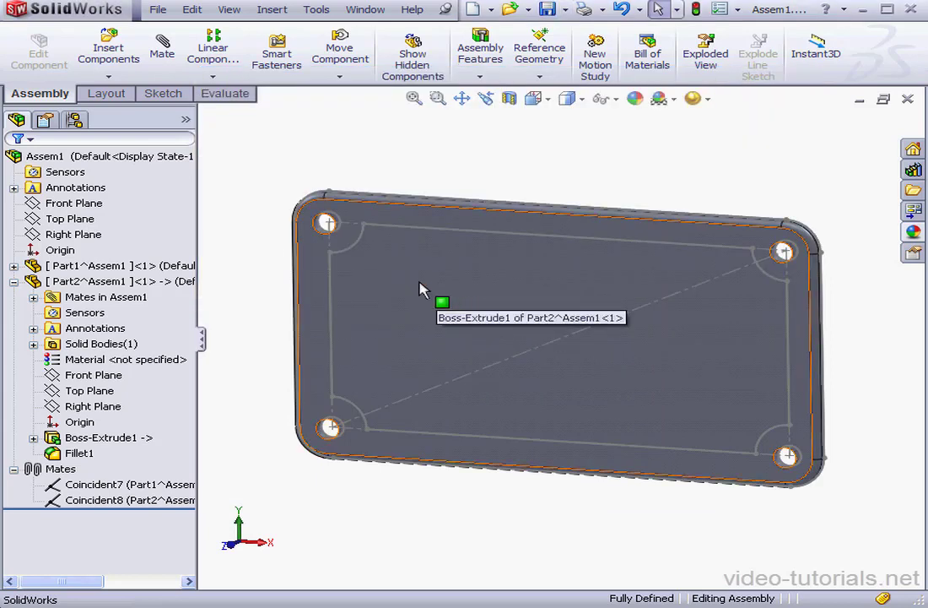
Step: Save Part1 as an external part file in the exercise folder
{"action": "left_click", "coordinate": [93, 267]}
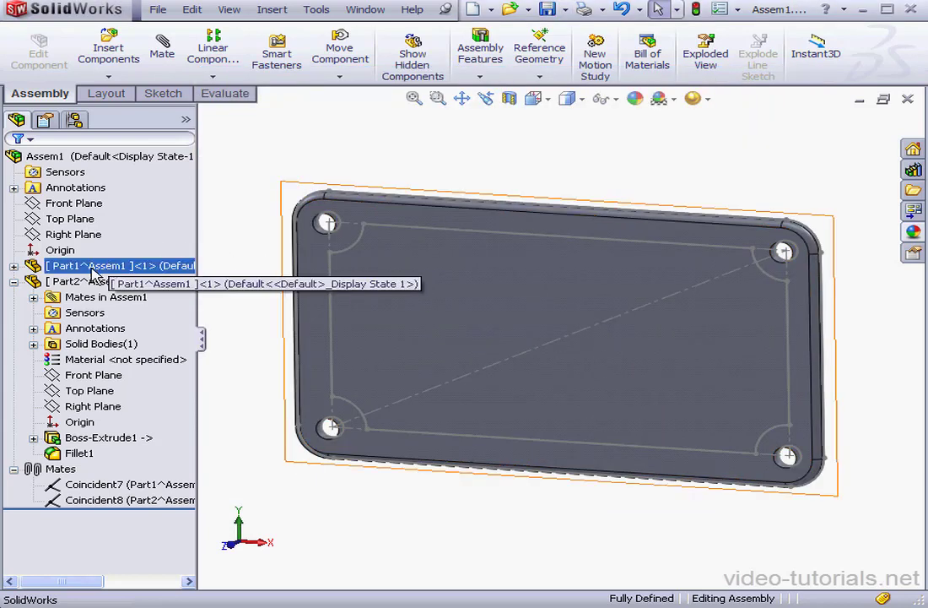
{"action": "right_click", "coordinate": [99, 269]}
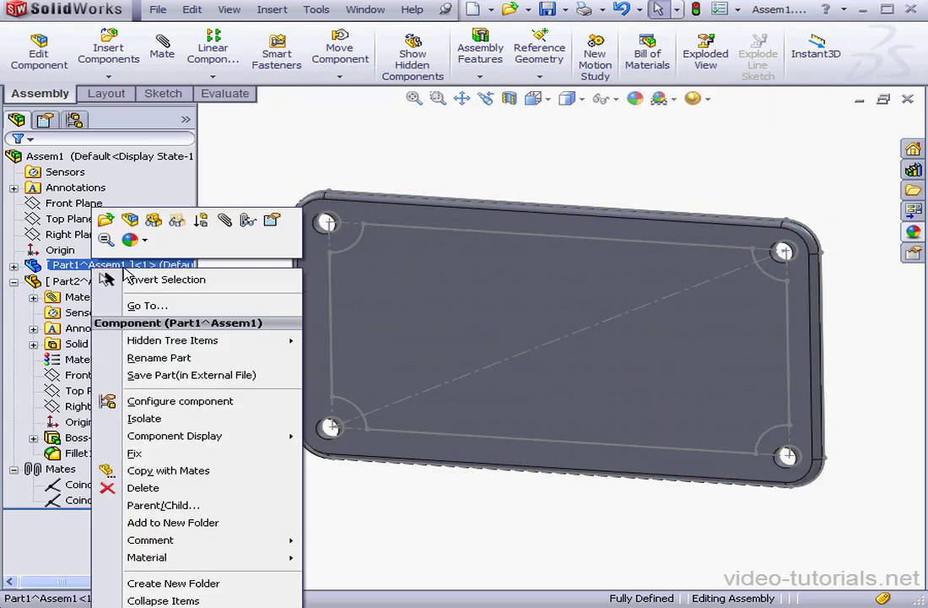
{"action": "left_click", "coordinate": [168, 375]}
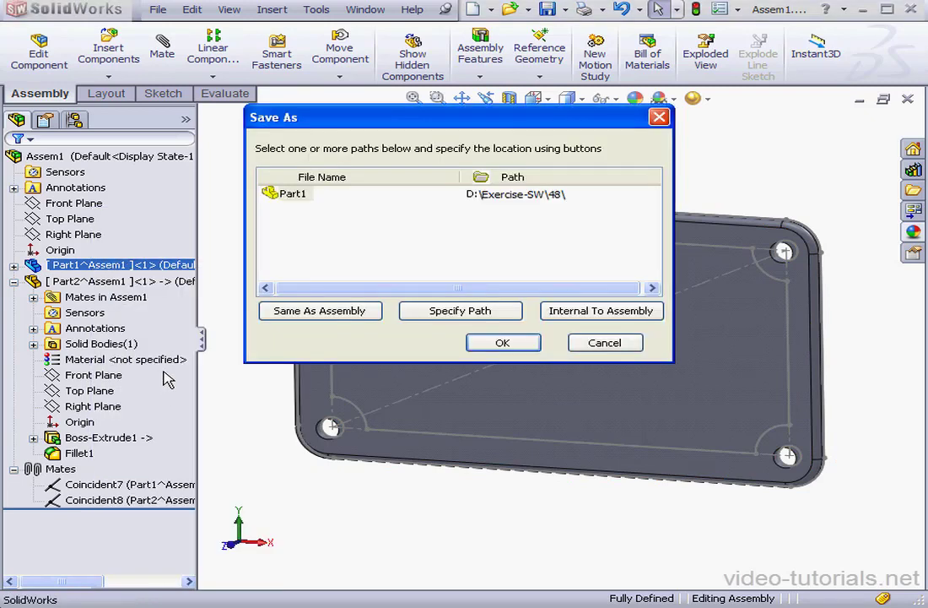
{"action": "left_click", "coordinate": [501, 340]}
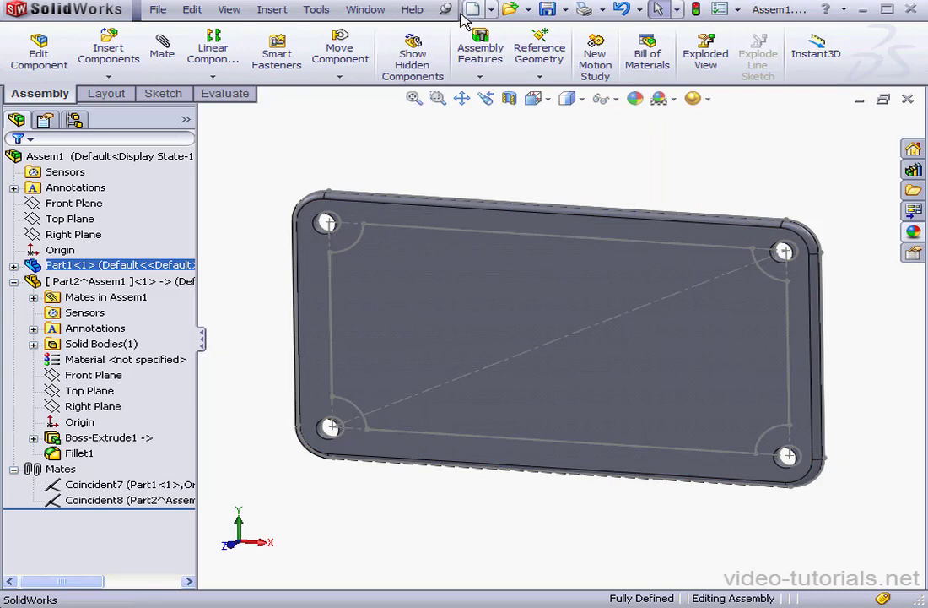
Step: Create a new assembly and insert Part1.sldprt fixed at its origin
{"action": "left_click", "coordinate": [491, 9]}
{"action": "left_click", "coordinate": [510, 29]}
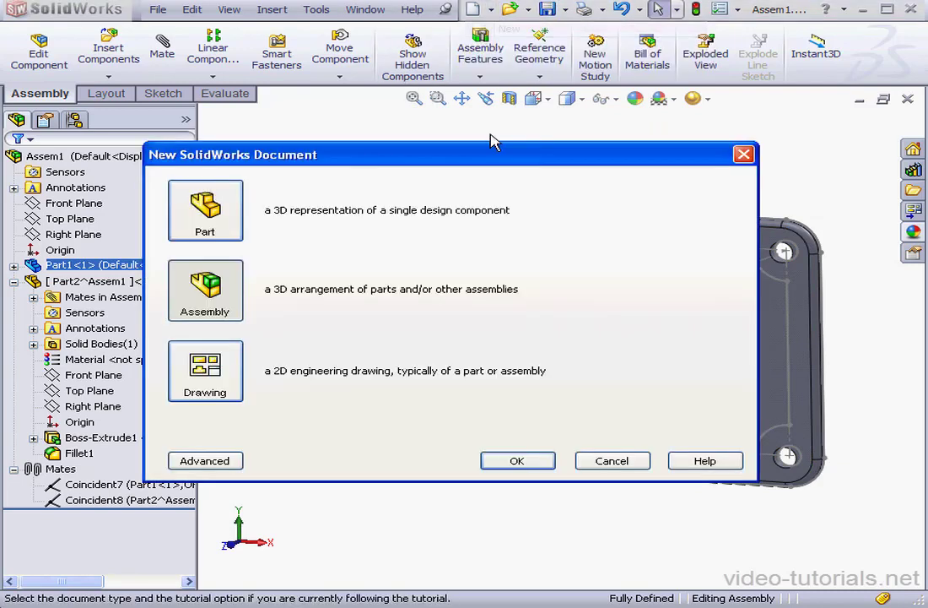
{"action": "key", "text": "Return"}
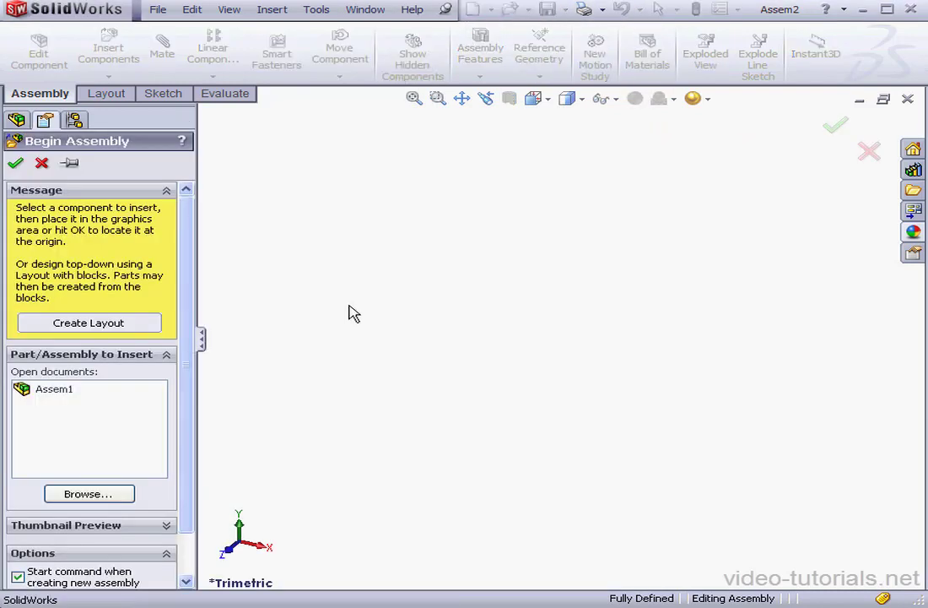
{"action": "left_click", "coordinate": [118, 494]}
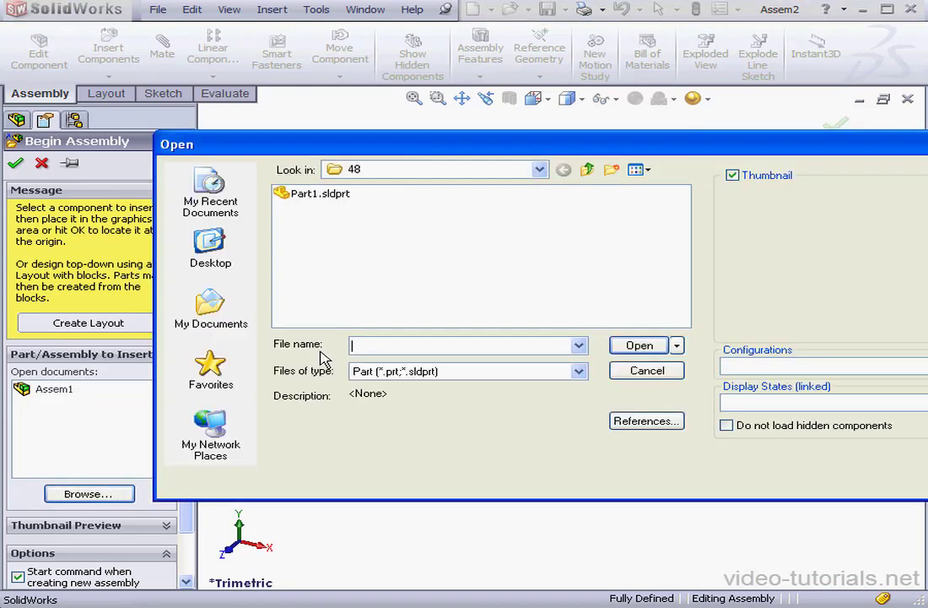
{"action": "left_click", "coordinate": [324, 196]}
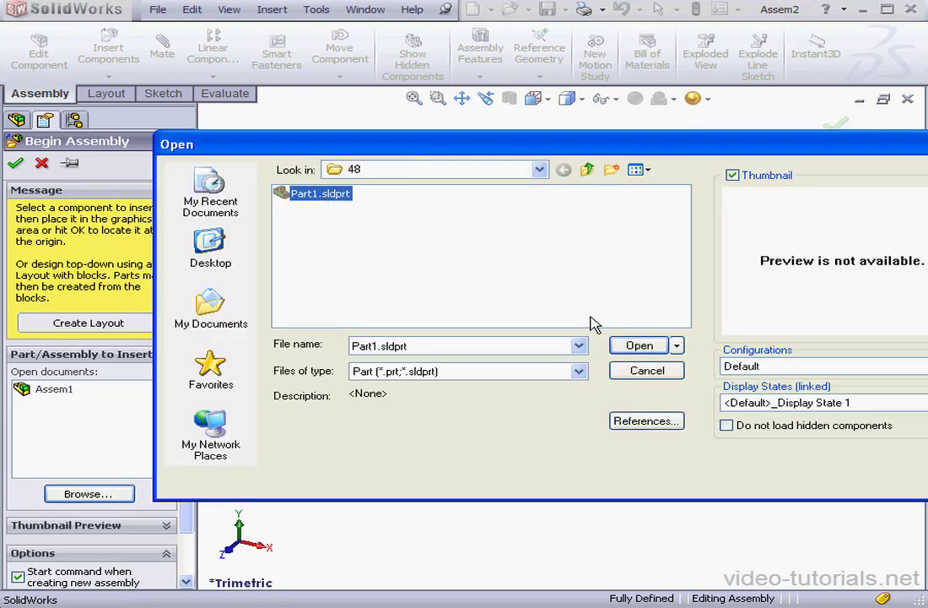
{"action": "left_click", "coordinate": [639, 346]}
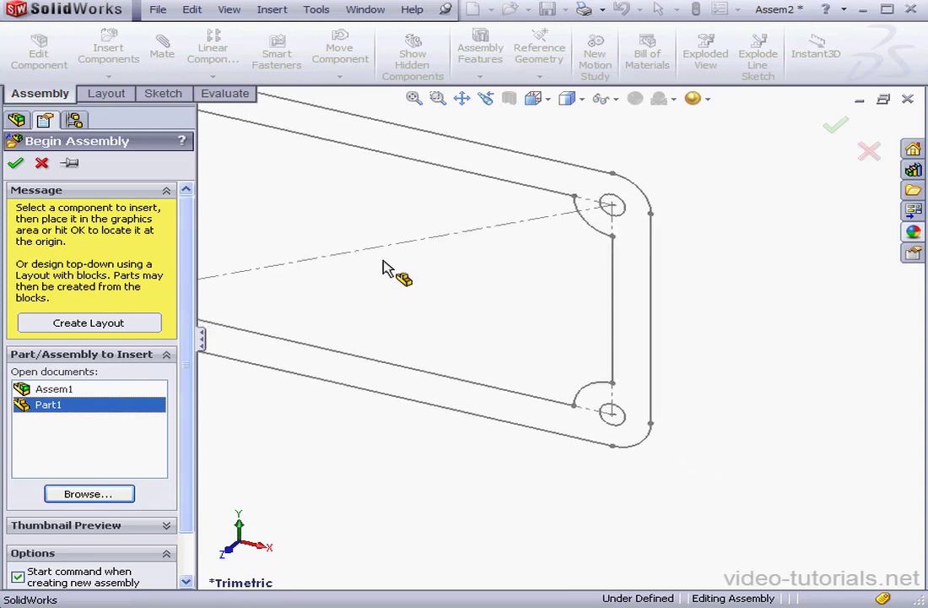
{"action": "left_click", "coordinate": [15, 163]}
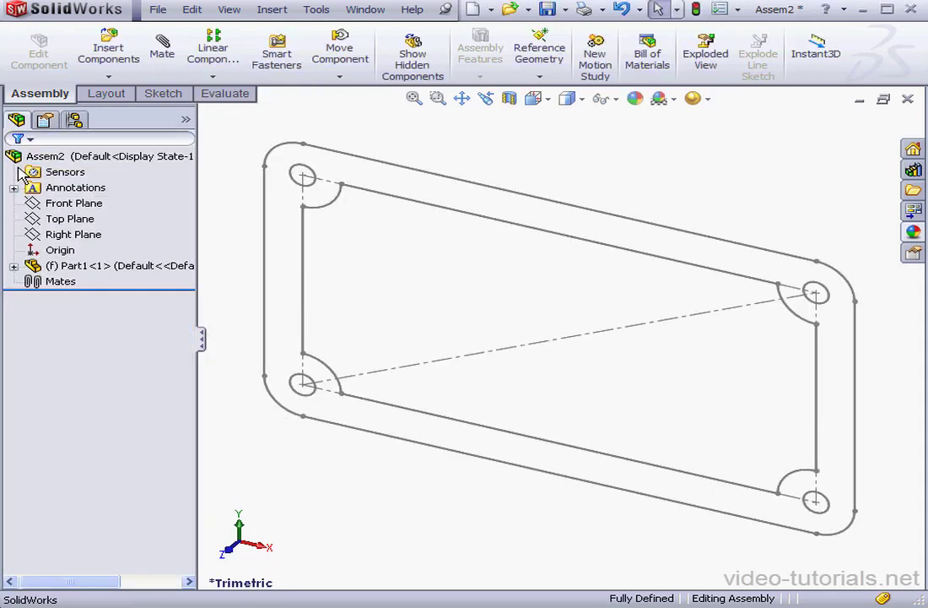
Step: Float Part1 and mate its origin coincident with the Assem2 origin as Coincident1
{"action": "right_click", "coordinate": [68, 270]}
{"action": "left_click", "coordinate": [114, 426]}
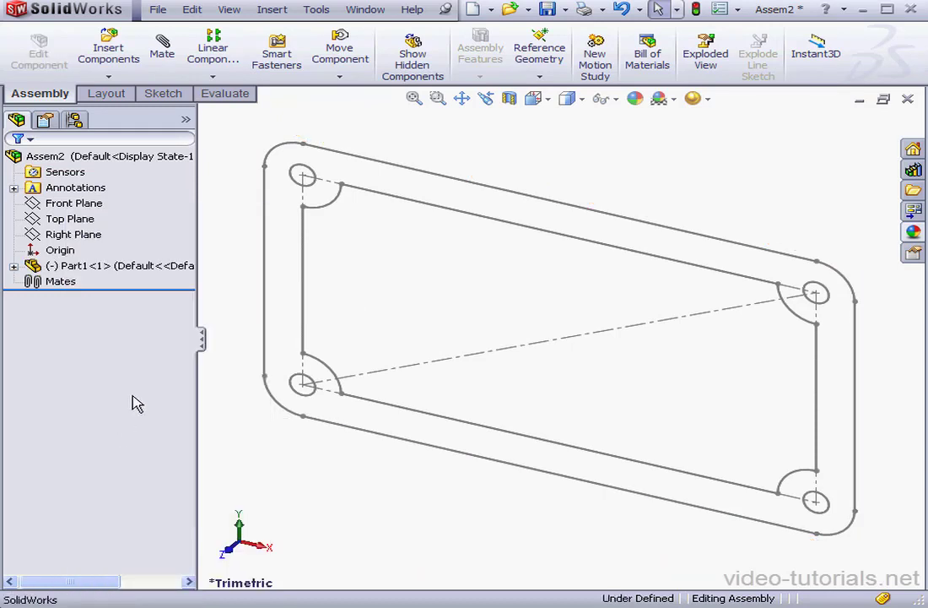
{"action": "left_click", "coordinate": [14, 265]}
{"action": "left_click", "coordinate": [84, 391]}
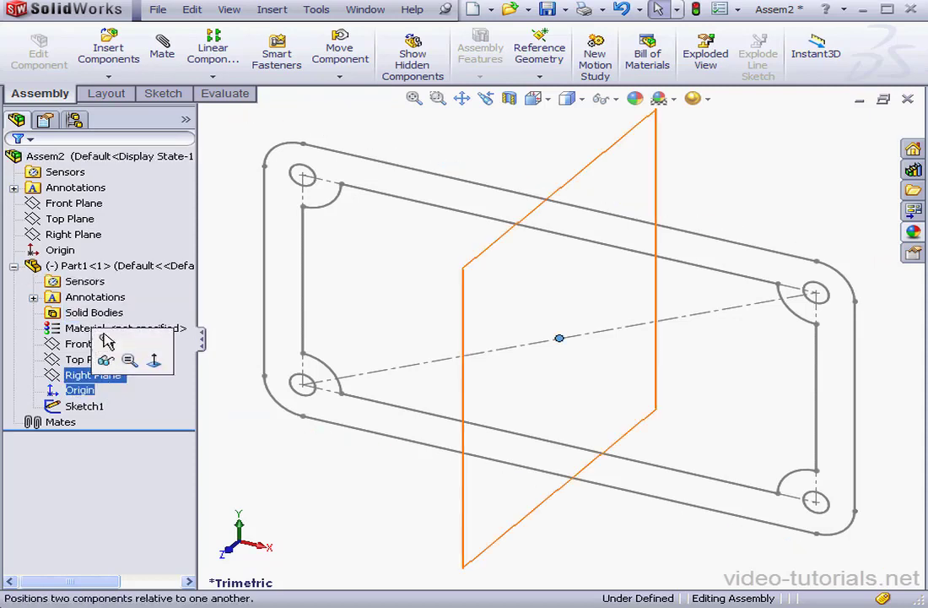
{"action": "left_click", "coordinate": [65, 249], "text": "ctrl"}
{"action": "right_click", "coordinate": [71, 252]}
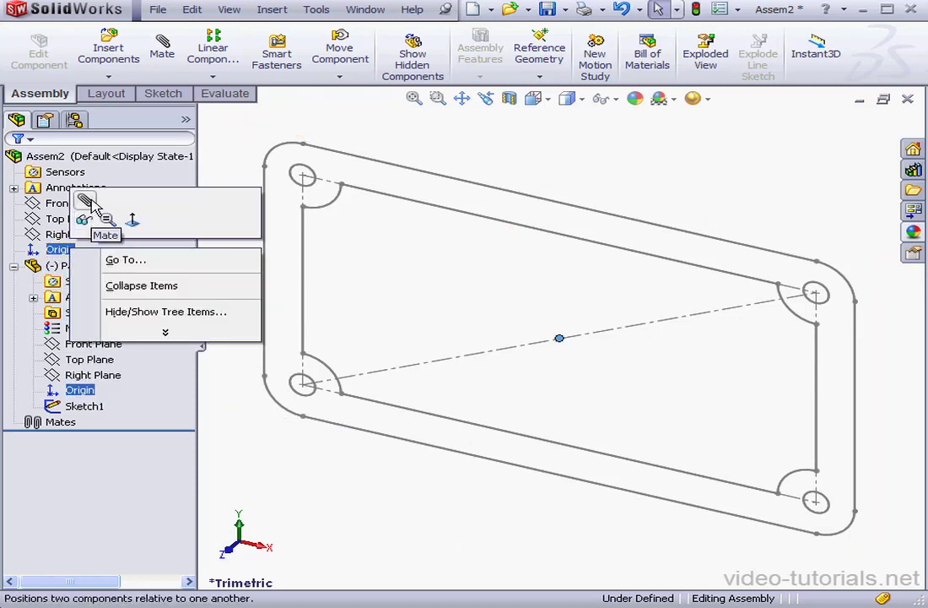
{"action": "left_click", "coordinate": [84, 188]}
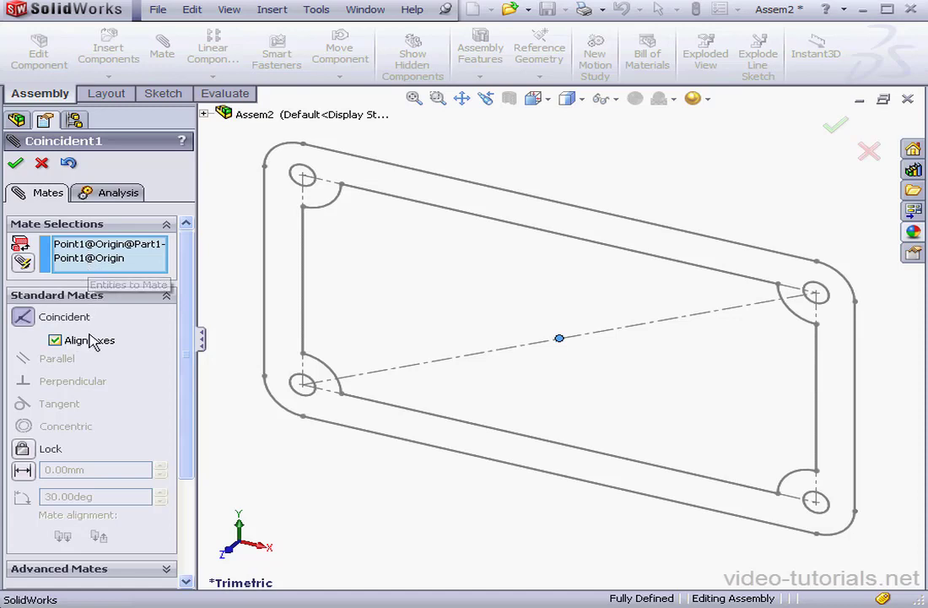
{"action": "left_click", "coordinate": [16, 164]}
{"action": "left_click", "coordinate": [42, 163]}
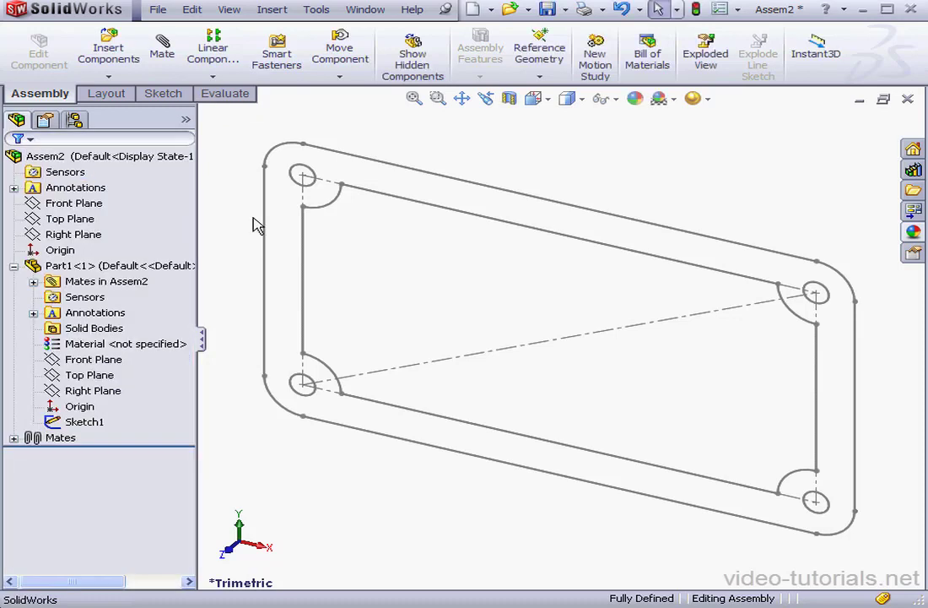
{"action": "left_click", "coordinate": [14, 265]}
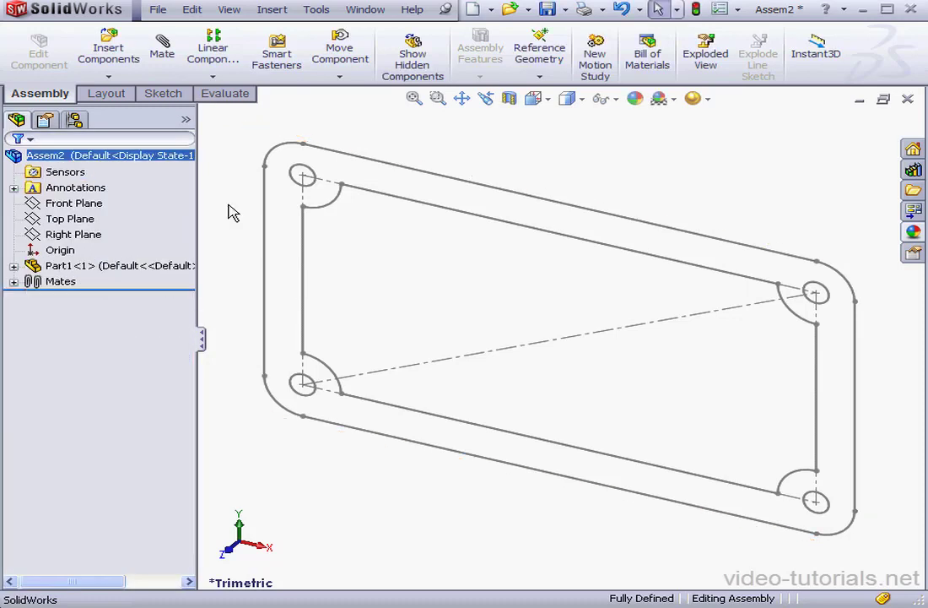
Step: Insert a new part on the Front Plane and convert Part1's Sketch1 into its sketch
{"action": "left_click", "coordinate": [271, 9]}
{"action": "mouse_move", "coordinate": [295, 34]}
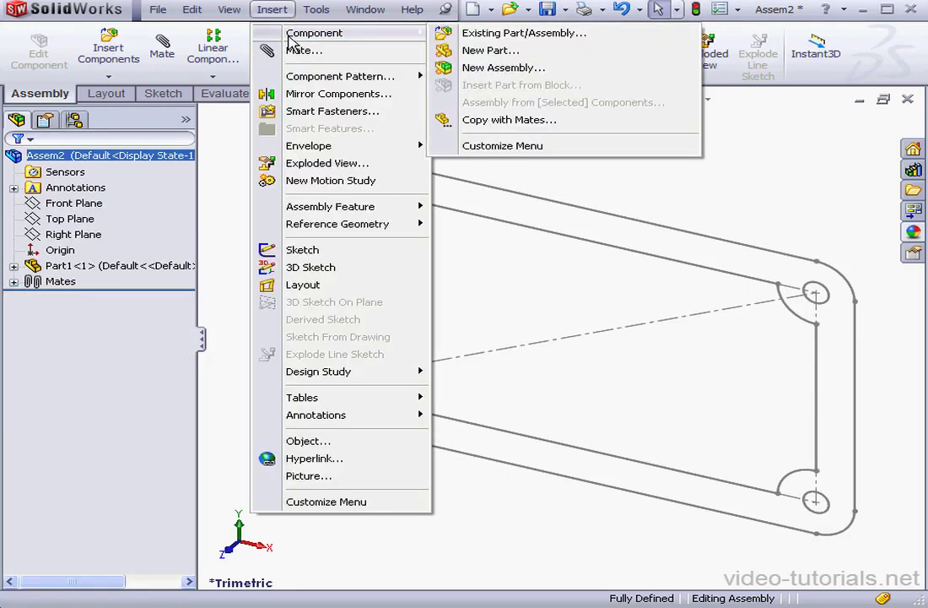
{"action": "left_click", "coordinate": [476, 52]}
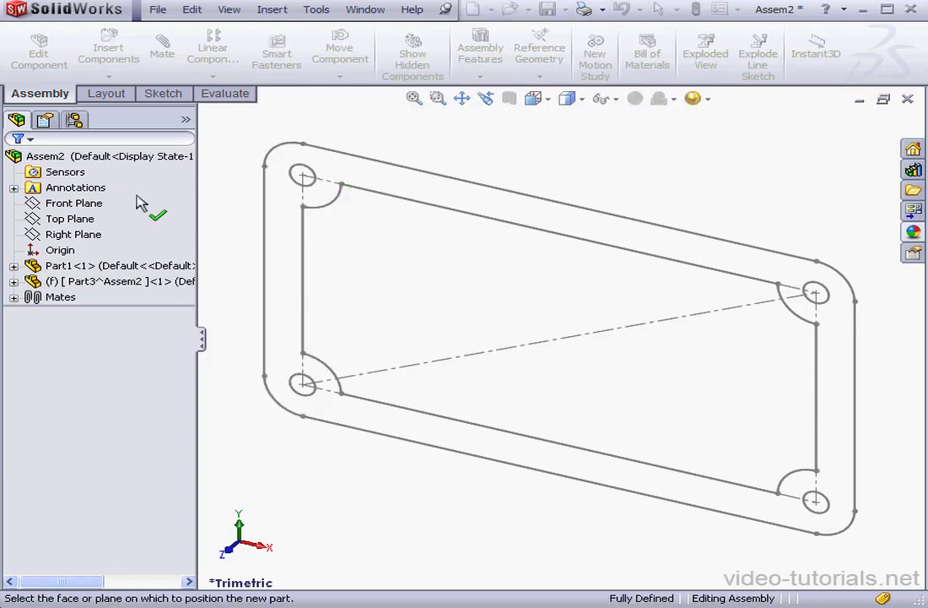
{"action": "left_click", "coordinate": [87, 207]}
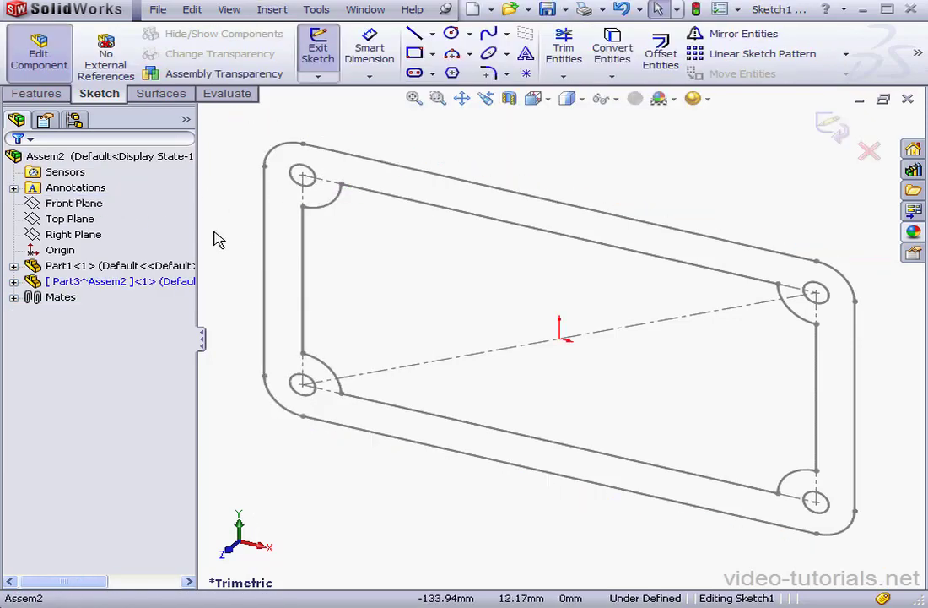
{"action": "left_click", "coordinate": [612, 51]}
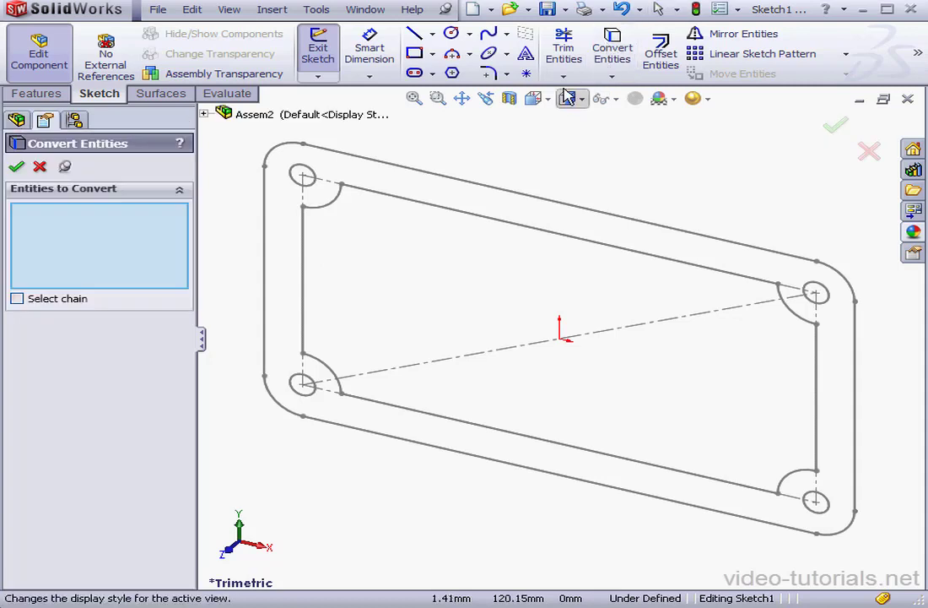
{"action": "left_click", "coordinate": [203, 113]}
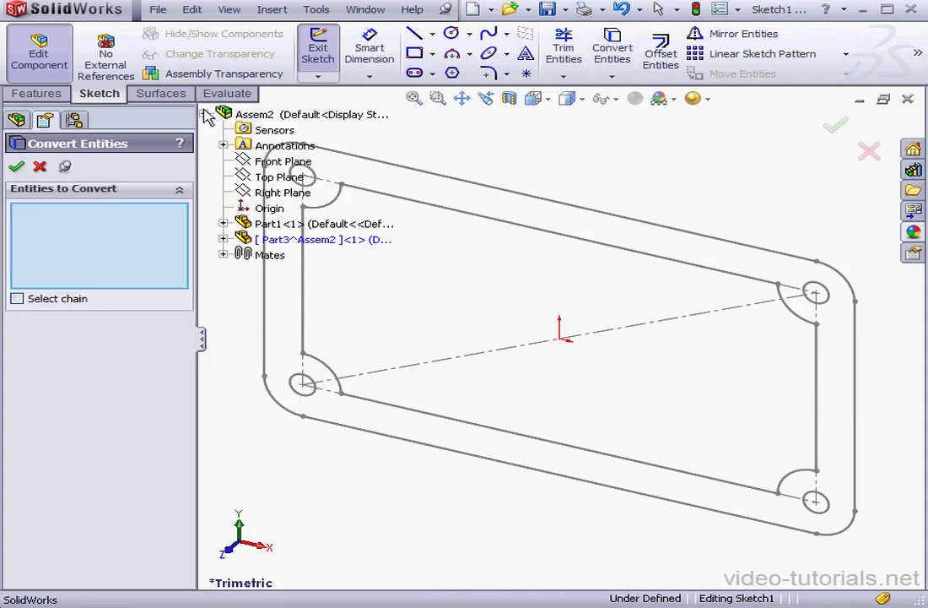
{"action": "left_click", "coordinate": [223, 224]}
{"action": "left_click", "coordinate": [288, 380]}
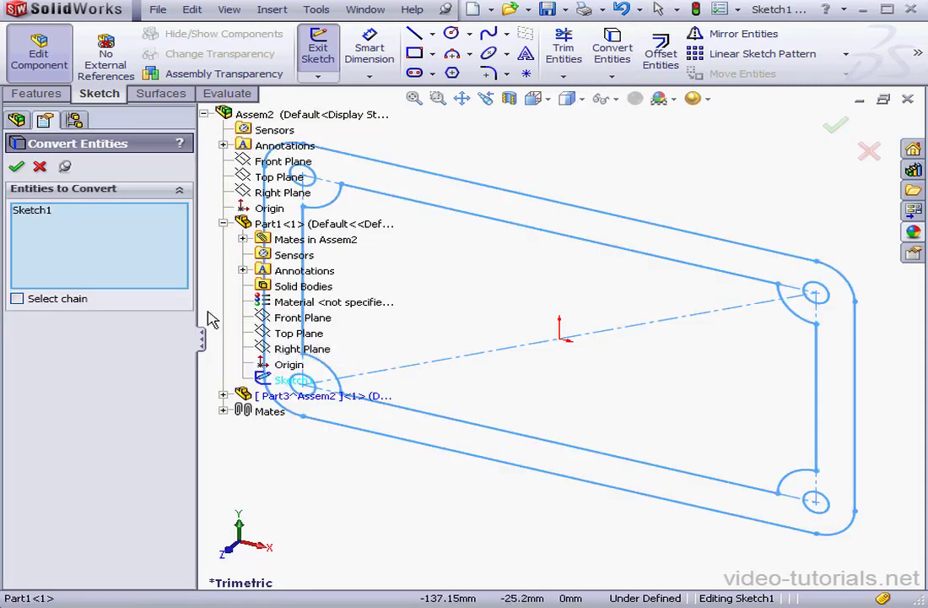
{"action": "left_click", "coordinate": [16, 166]}
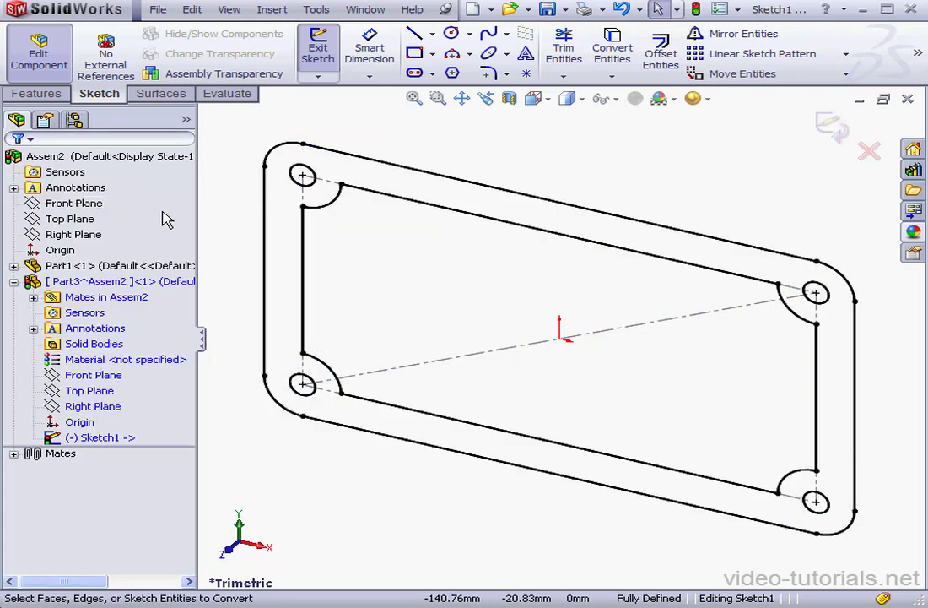
{"action": "left_click", "coordinate": [831, 127]}
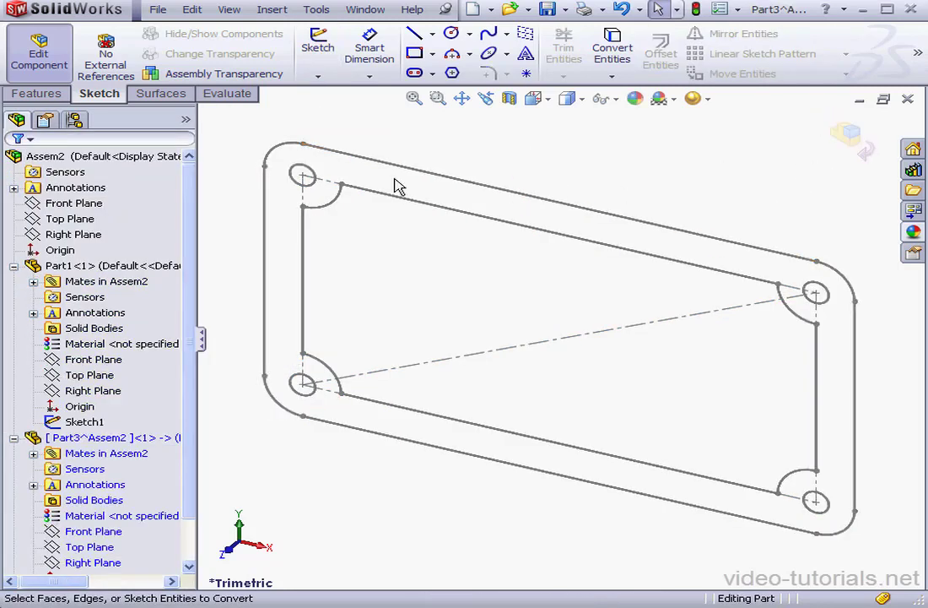
Step: Extrude the copied frame sketch 3 mm in the reversed direction
{"action": "left_click", "coordinate": [44, 94]}
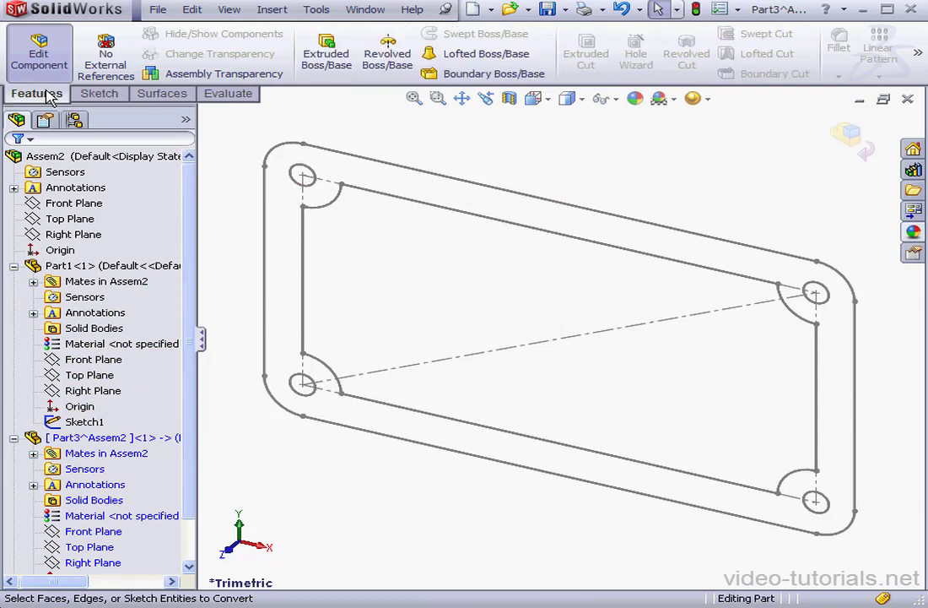
{"action": "left_click", "coordinate": [326, 55]}
{"action": "left_click", "coordinate": [430, 176]}
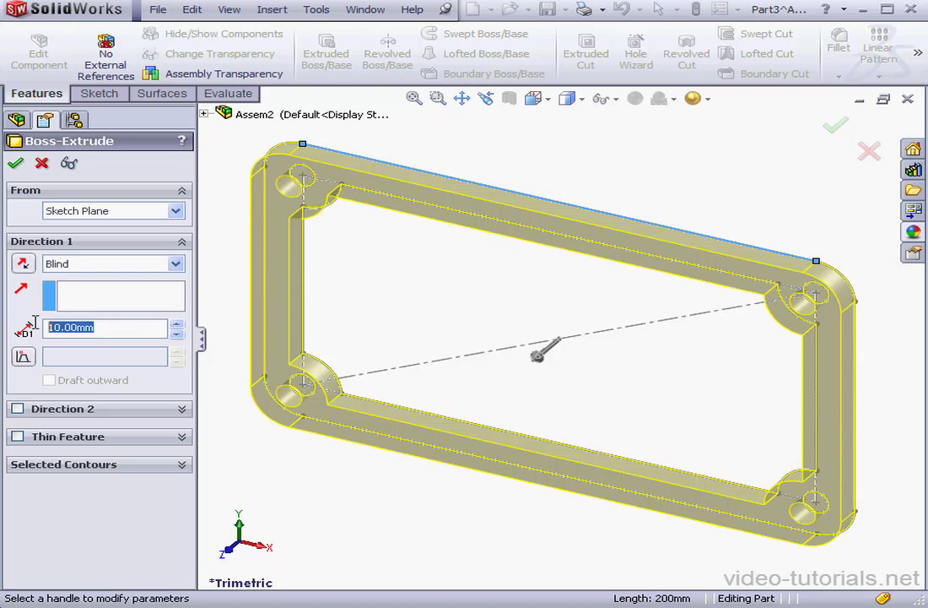
{"action": "type", "text": "3"}
{"action": "left_click", "coordinate": [23, 265]}
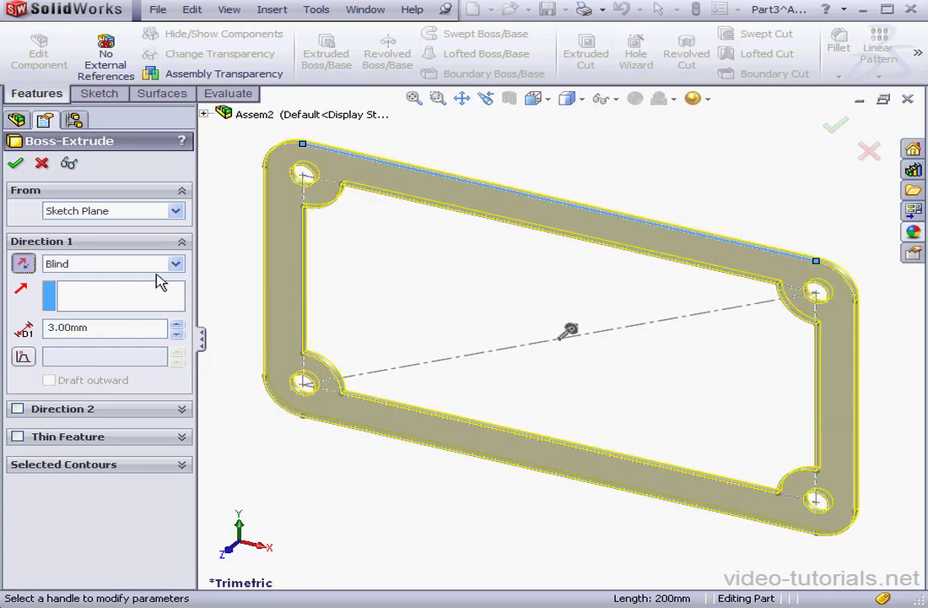
{"action": "left_click", "coordinate": [15, 163]}
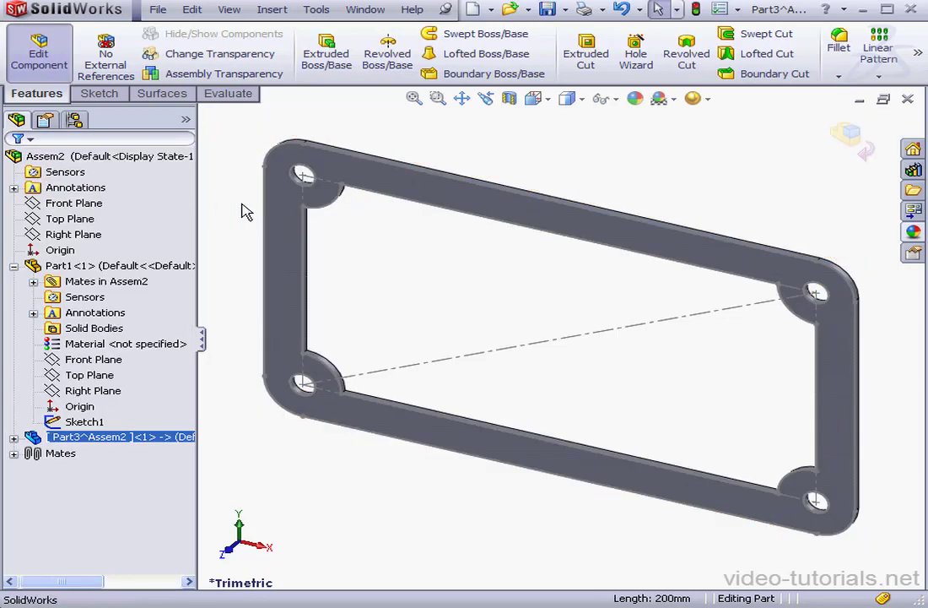
{"action": "right_click", "coordinate": [485, 213]}
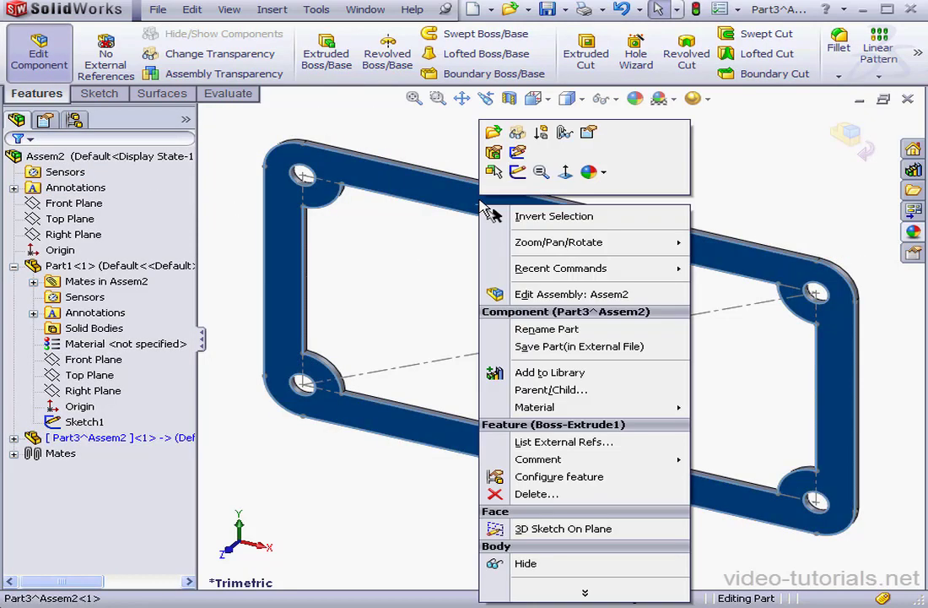
Step: Give the whole Part3 frame a red appearance and return to editing the assembly
{"action": "left_click", "coordinate": [603, 172]}
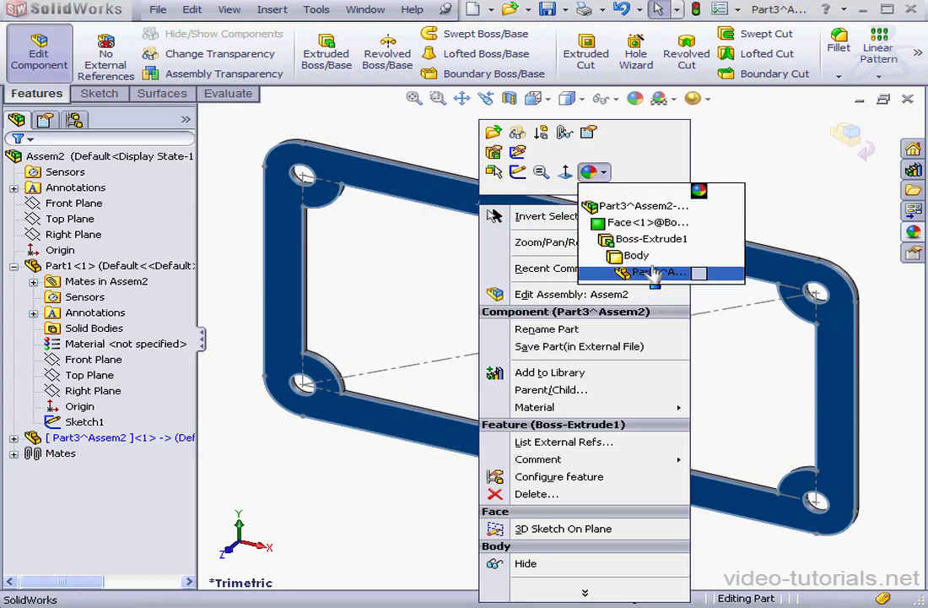
{"action": "left_click", "coordinate": [660, 272]}
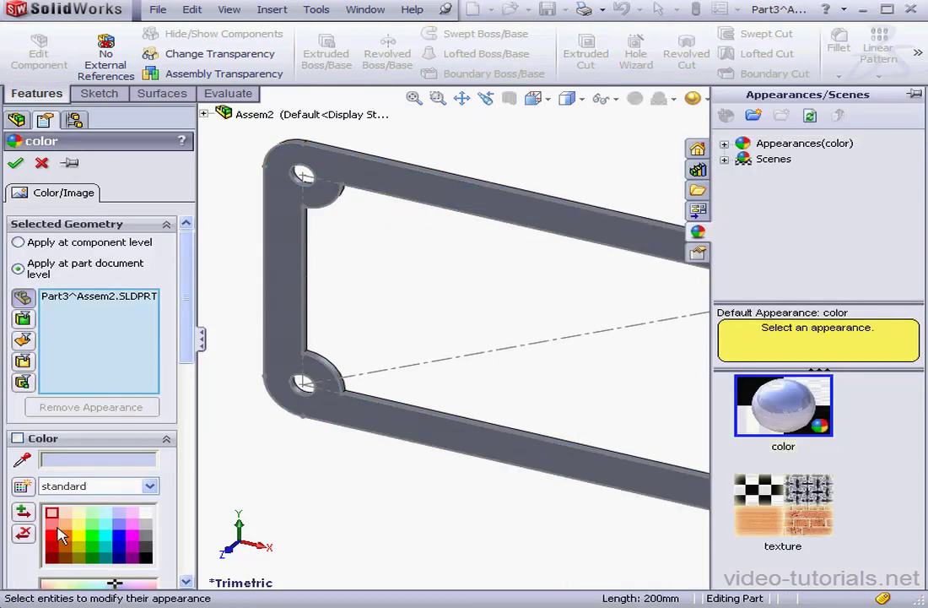
{"action": "left_click", "coordinate": [55, 539]}
{"action": "left_click", "coordinate": [16, 165]}
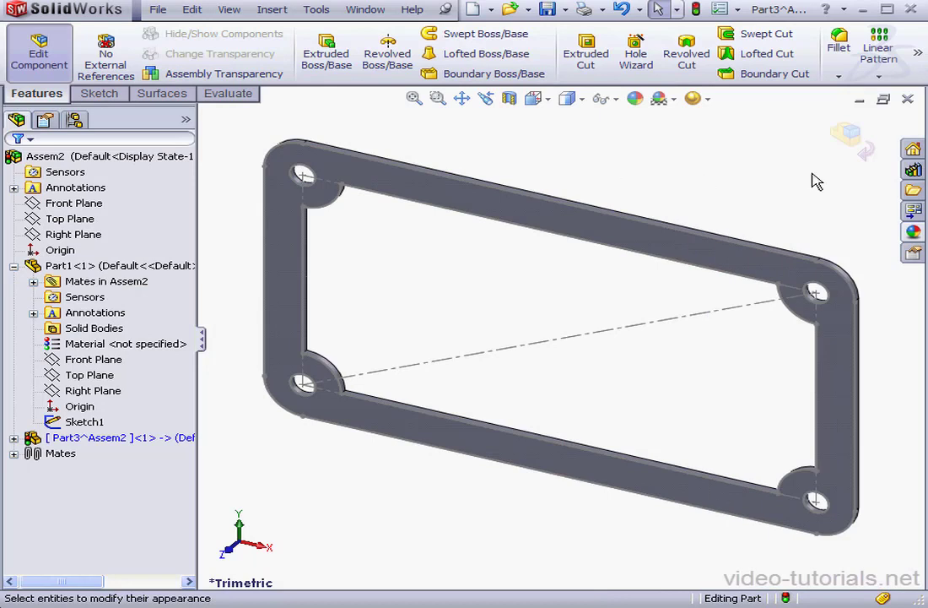
{"action": "left_click", "coordinate": [848, 135]}
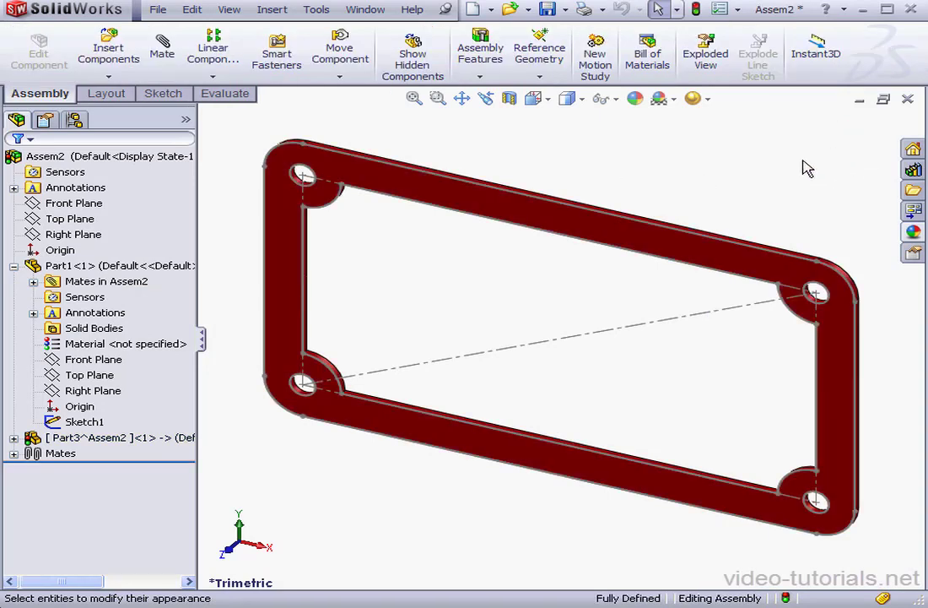
Step: Save all documents as Assem2.SLDASM, keeping the new part internal
{"action": "left_click", "coordinate": [547, 9]}
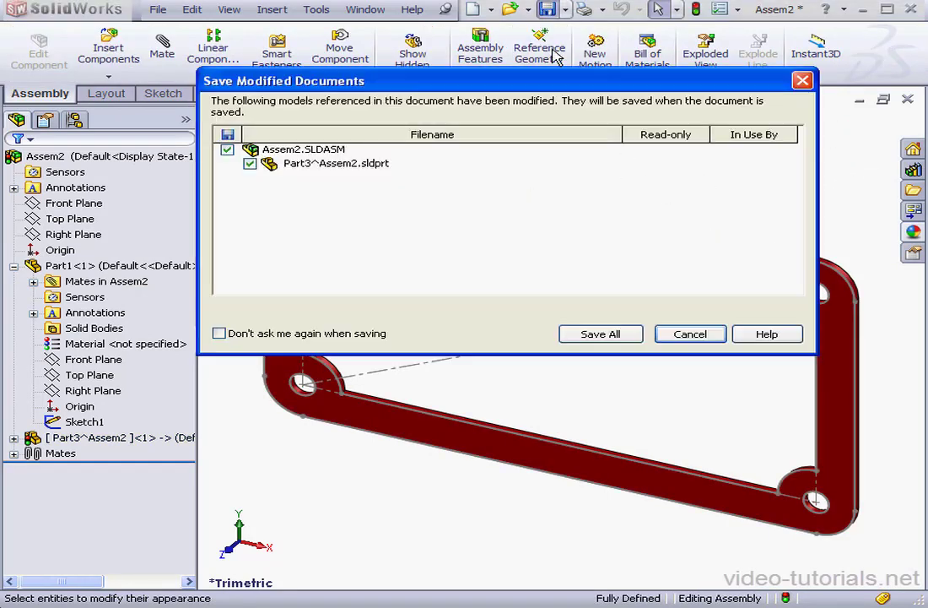
{"action": "left_click", "coordinate": [614, 335]}
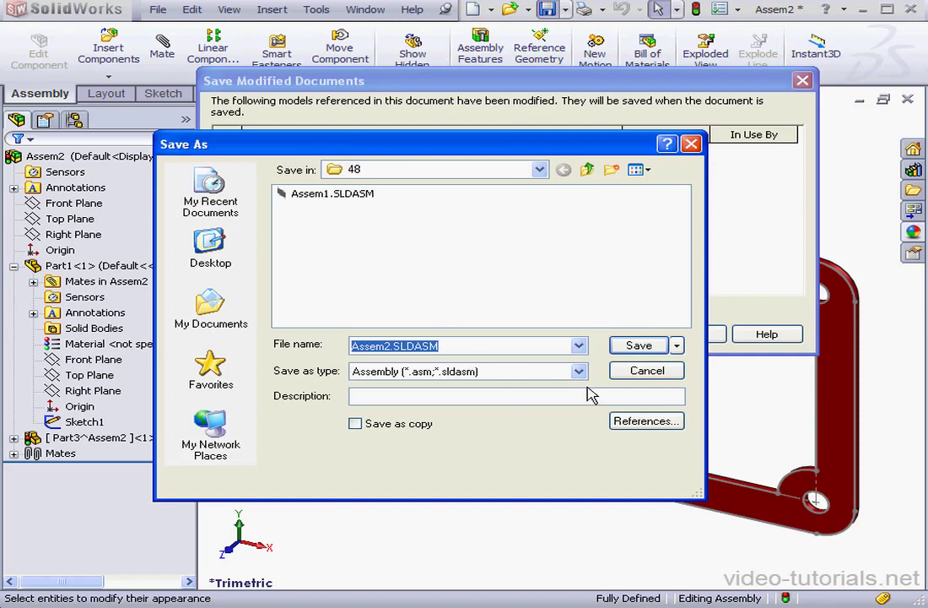
{"action": "left_click", "coordinate": [648, 371]}
{"action": "left_click", "coordinate": [600, 336]}
{"action": "left_click", "coordinate": [530, 229]}
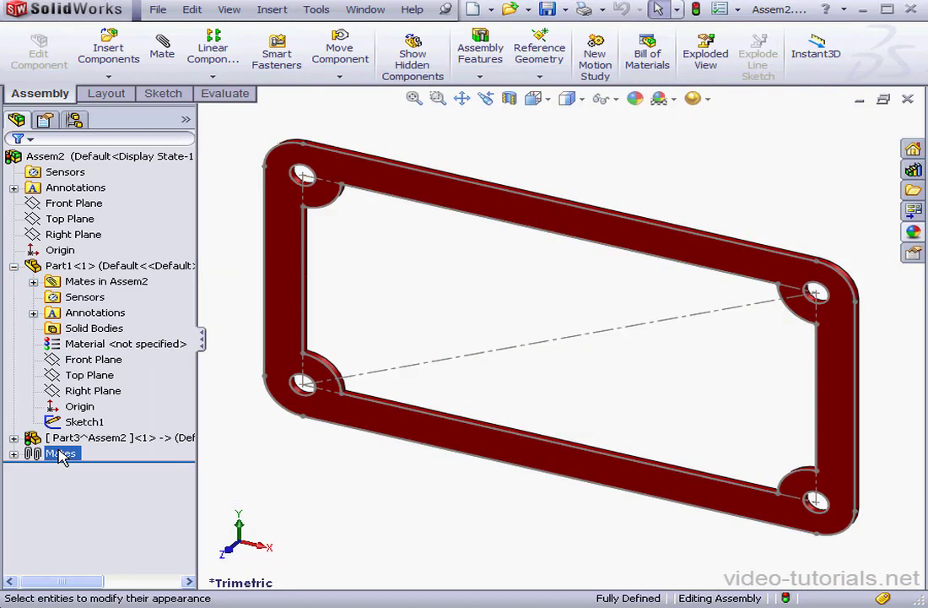
Step: Delete the InPlace1 mate from Assem2 while keeping the sketch's references to the layout
{"action": "left_click", "coordinate": [14, 453]}
{"action": "left_click", "coordinate": [93, 485]}
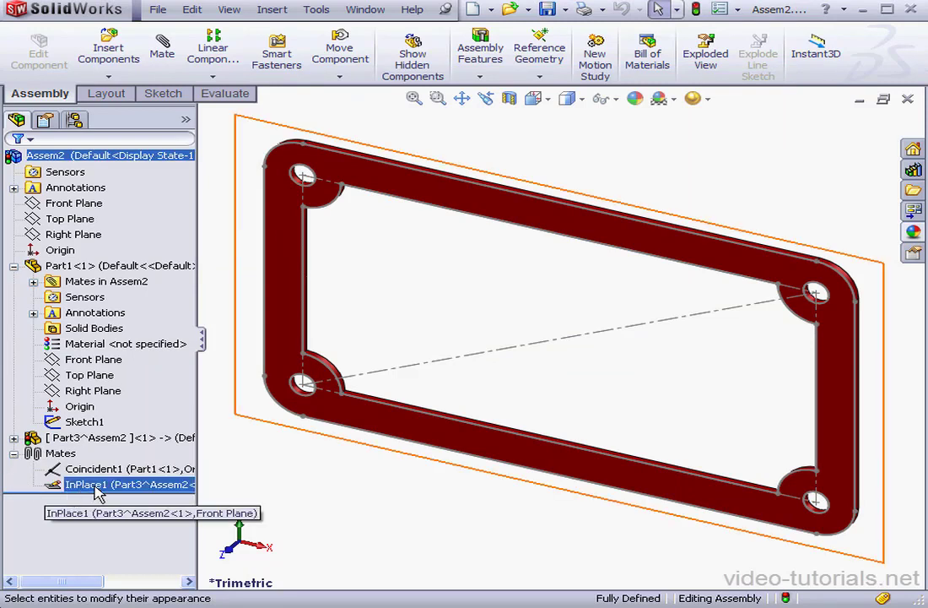
{"action": "right_click", "coordinate": [96, 490]}
{"action": "left_click", "coordinate": [147, 533]}
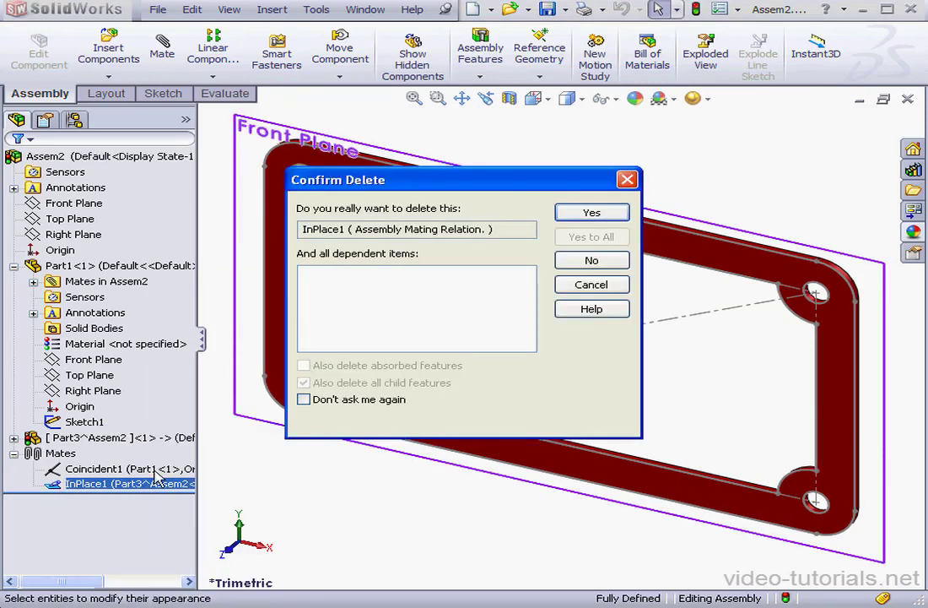
{"action": "left_click", "coordinate": [593, 213]}
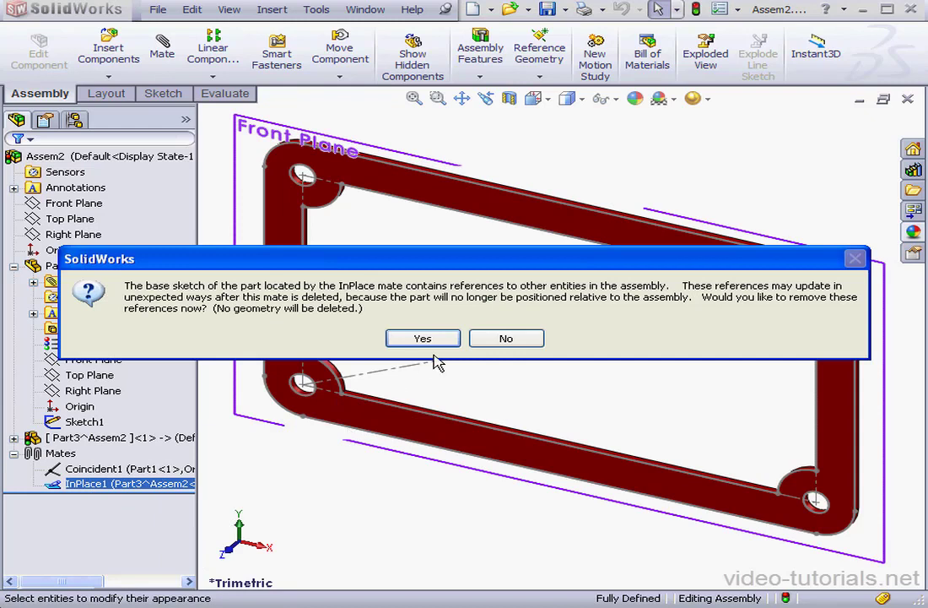
{"action": "left_click", "coordinate": [506, 338]}
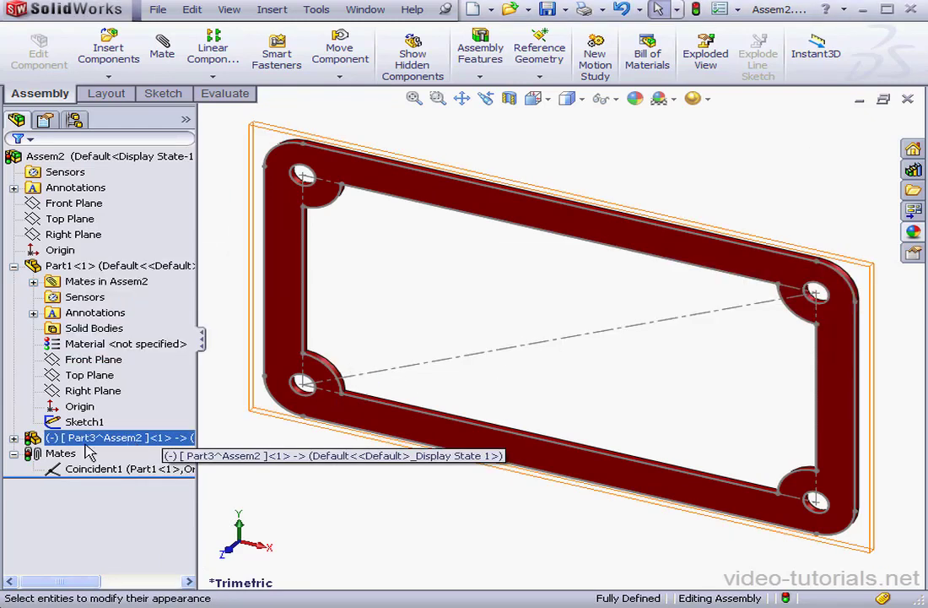
Step: Mate Part3's origin coincident to the Assem2 origin
{"action": "left_click", "coordinate": [60, 249]}
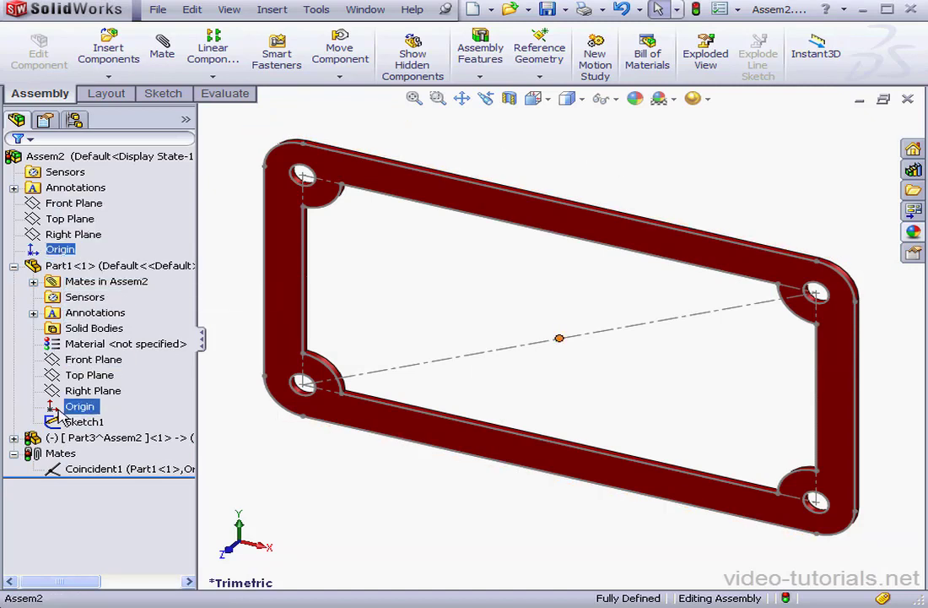
{"action": "left_click", "coordinate": [14, 438]}
{"action": "left_click", "coordinate": [76, 546], "text": "ctrl"}
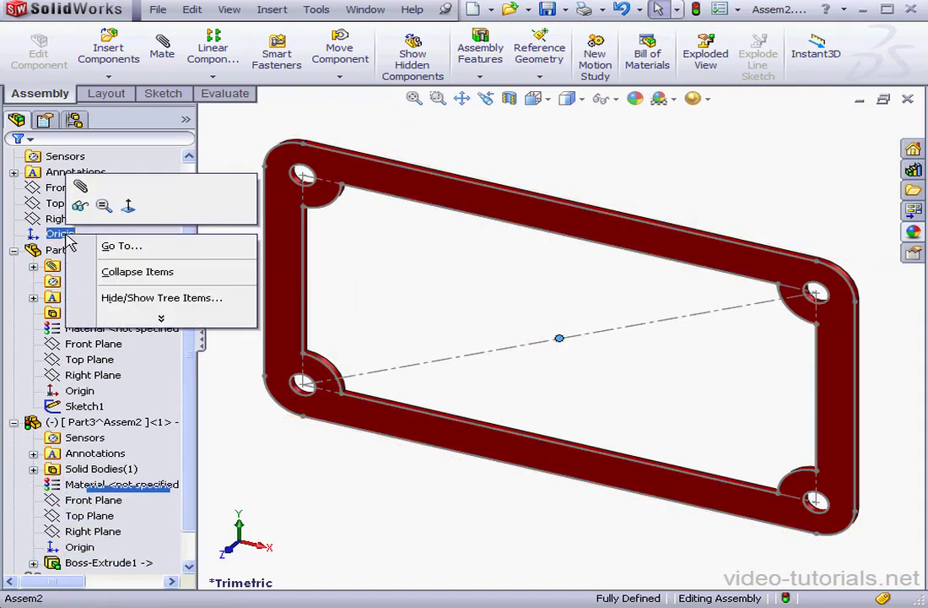
{"action": "left_click", "coordinate": [80, 186]}
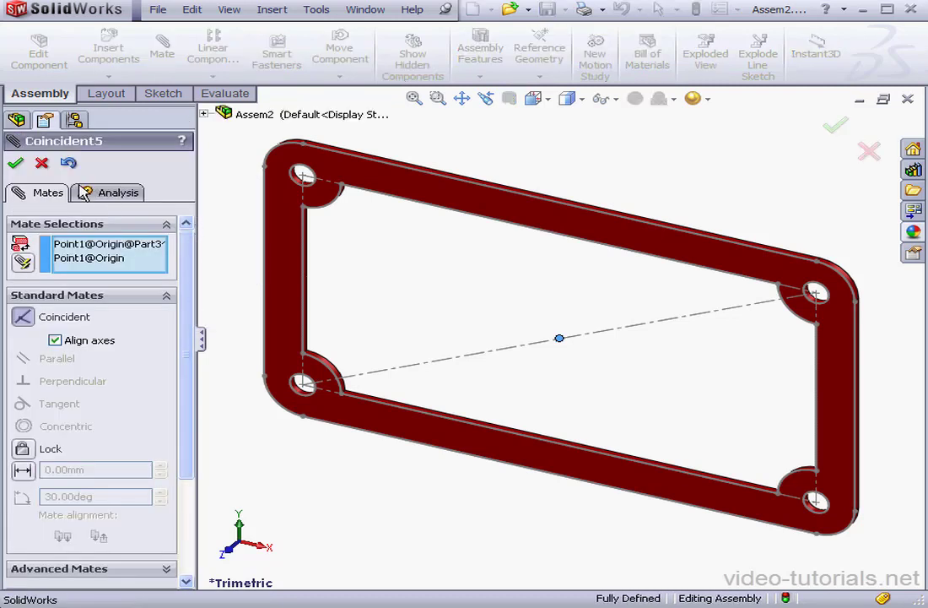
{"action": "left_click", "coordinate": [15, 163]}
{"action": "left_click", "coordinate": [41, 163]}
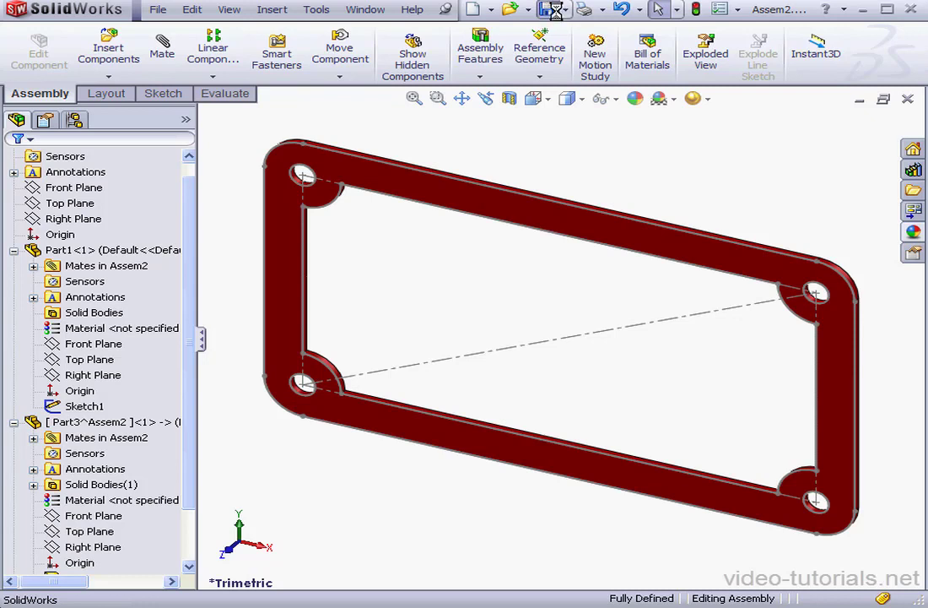
Step: Switch to Assem1, insert Assem2 at the origin, and set it to Float
{"action": "left_click", "coordinate": [366, 9]}
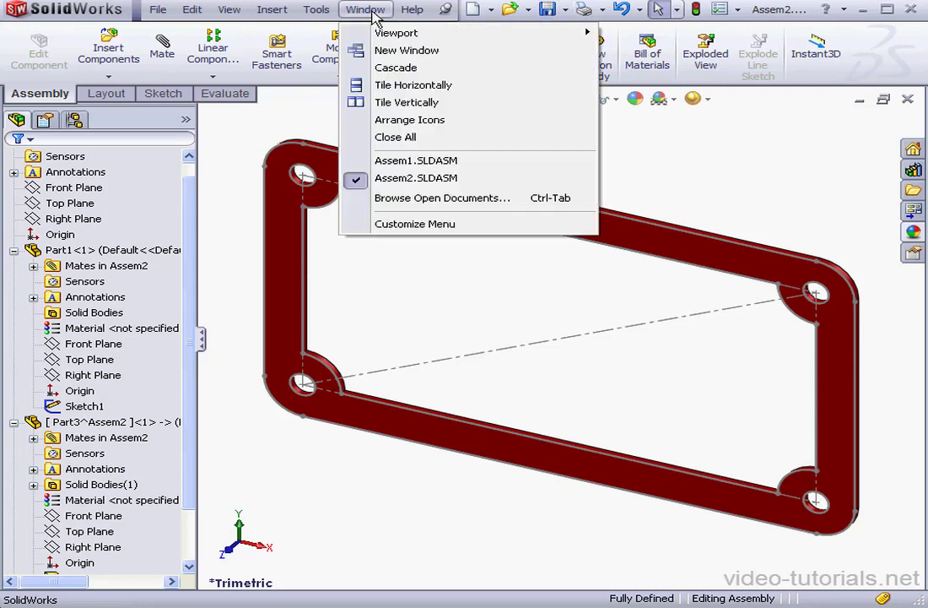
{"action": "left_click", "coordinate": [384, 161]}
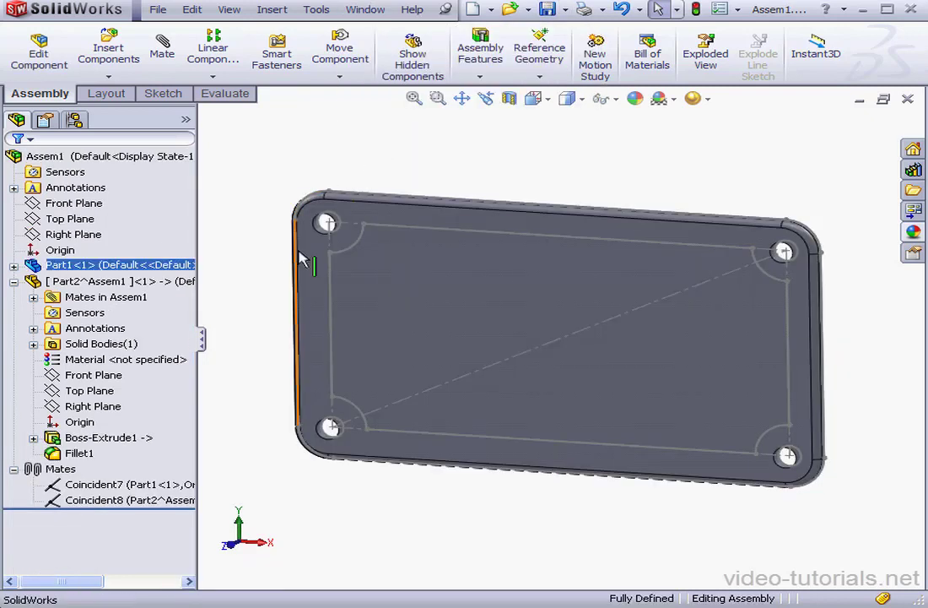
{"action": "left_click", "coordinate": [107, 52]}
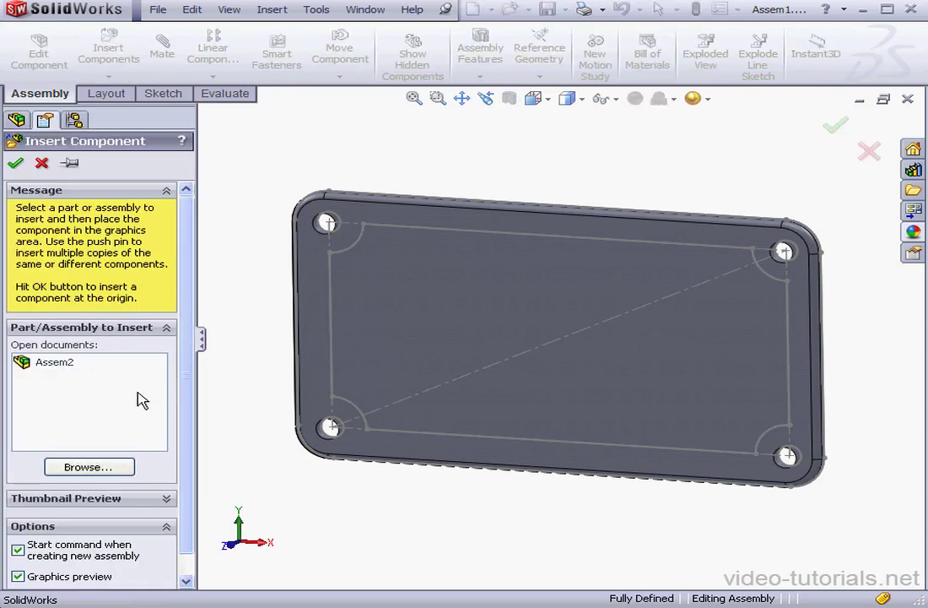
{"action": "left_click", "coordinate": [80, 364]}
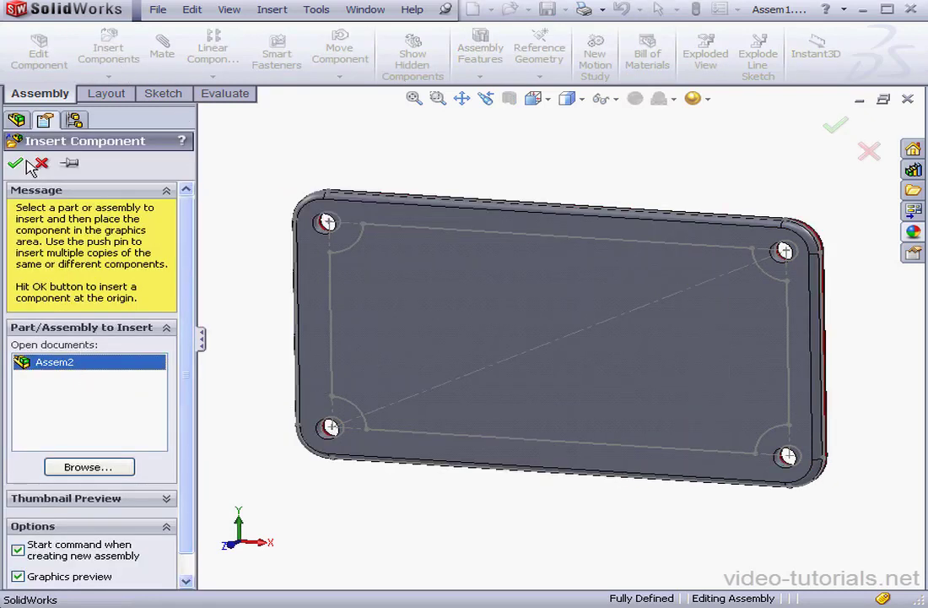
{"action": "left_click", "coordinate": [19, 164]}
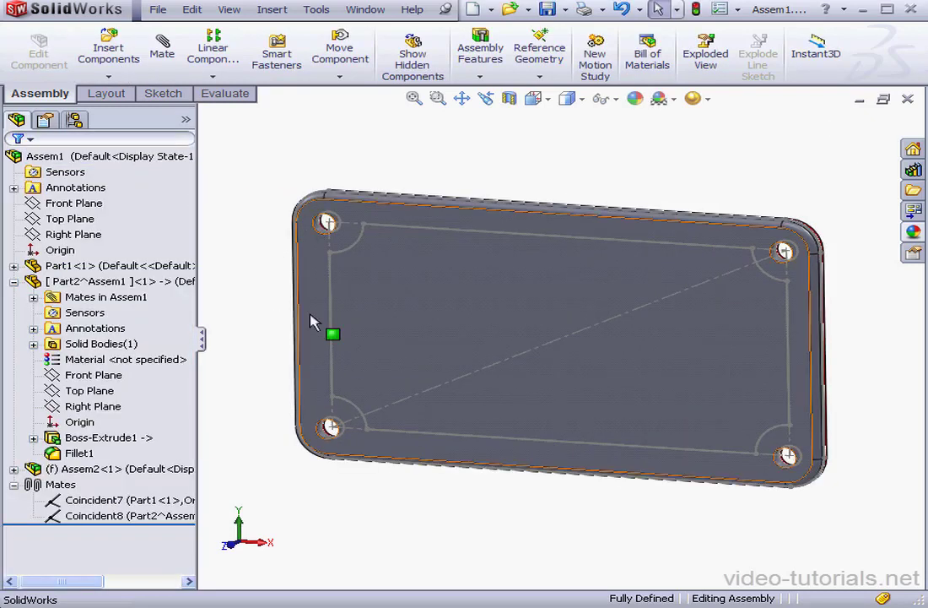
{"action": "middle_click_drag", "start_coordinate": [334, 326], "coordinate": [209, 368]}
{"action": "left_click", "coordinate": [68, 470]}
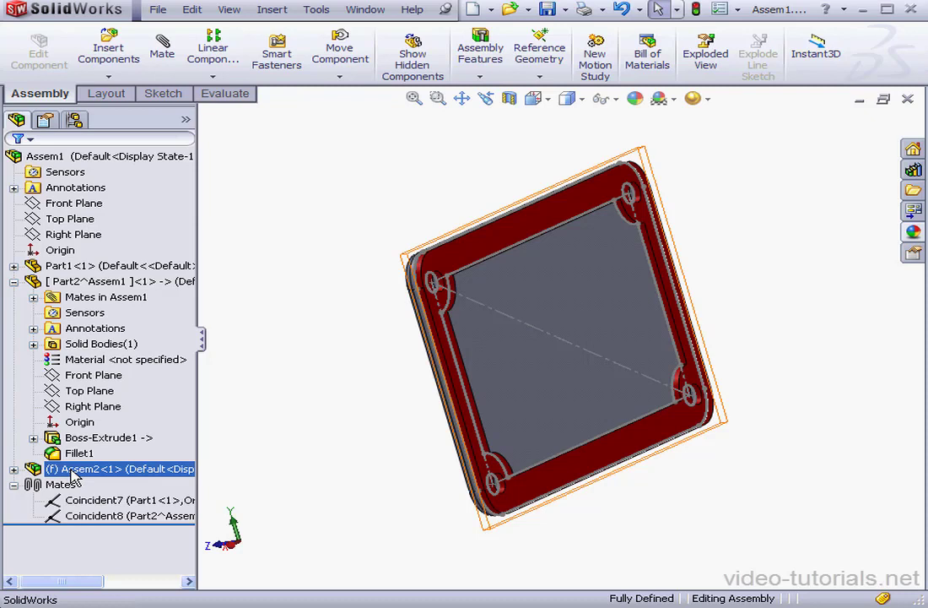
{"action": "right_click", "coordinate": [72, 475]}
{"action": "left_click", "coordinate": [178, 504]}
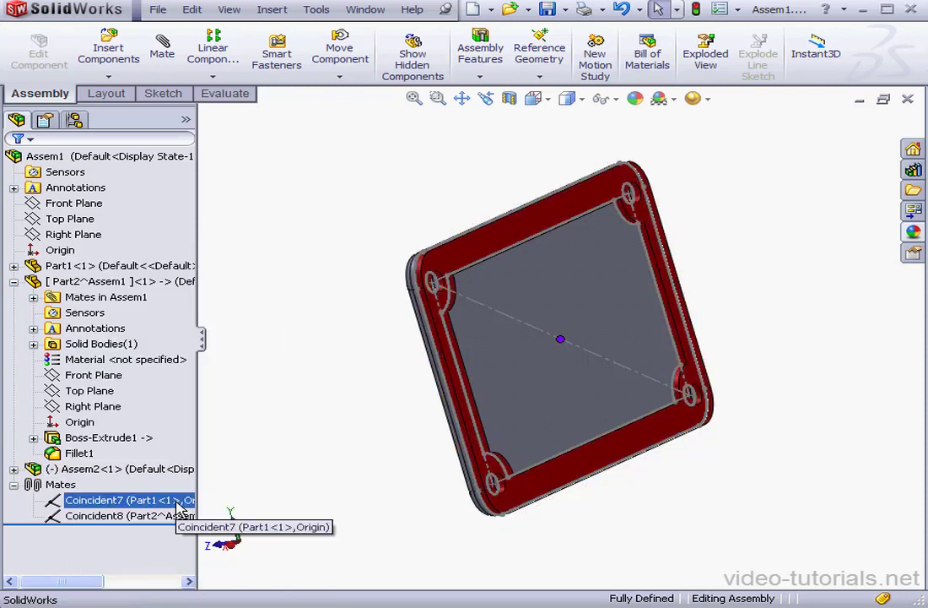
Step: Mate Assem2's Origin coincident to Assem1's Origin, then view Isometric
{"action": "left_click", "coordinate": [14, 469]}
{"action": "left_click", "coordinate": [100, 483]}
{"action": "left_click", "coordinate": [74, 516]}
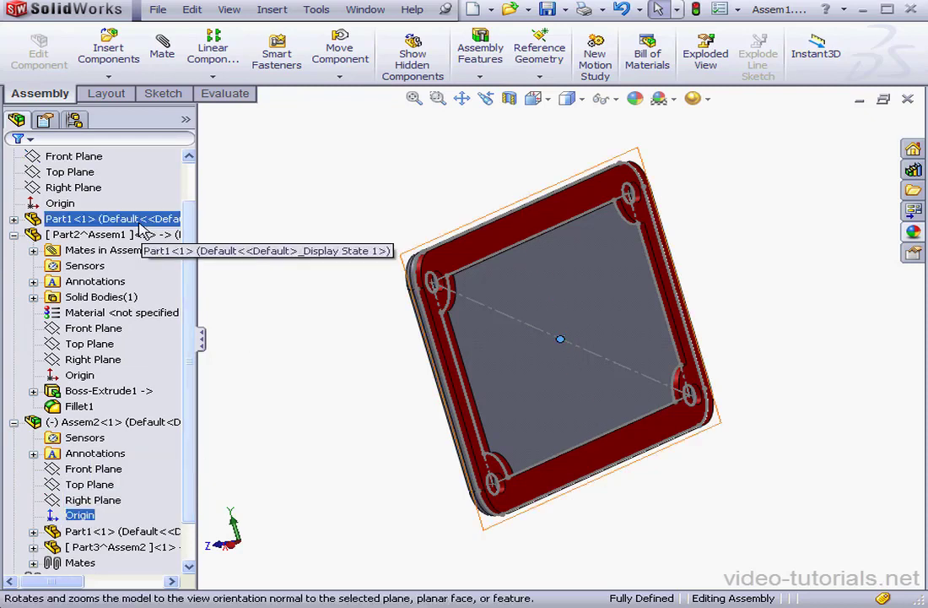
{"action": "left_click", "coordinate": [60, 202]}
{"action": "right_click", "coordinate": [61, 201]}
{"action": "left_click", "coordinate": [95, 156]}
{"action": "left_click", "coordinate": [16, 163]}
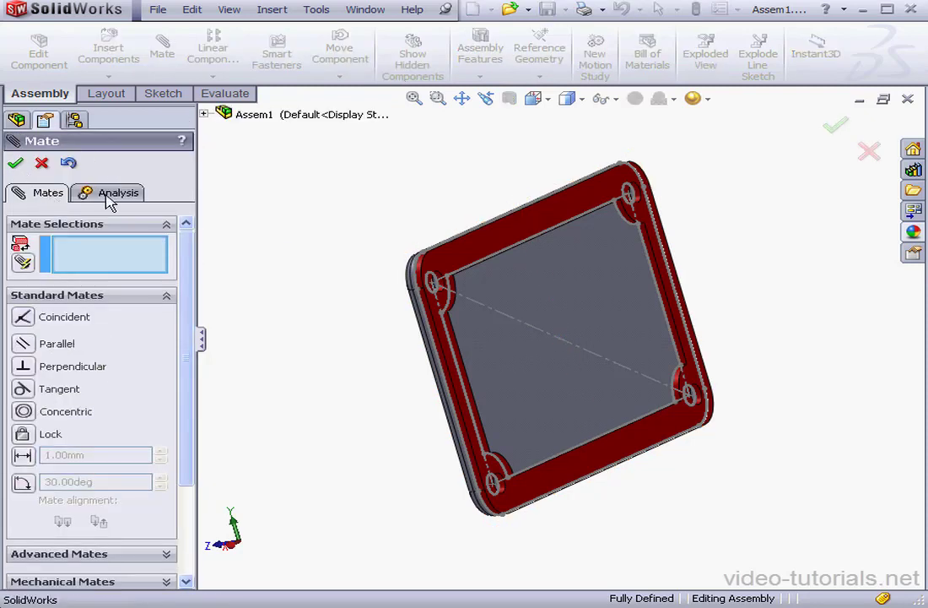
{"action": "left_click", "coordinate": [42, 163]}
{"action": "left_click", "coordinate": [545, 100]}
{"action": "left_click", "coordinate": [553, 120]}
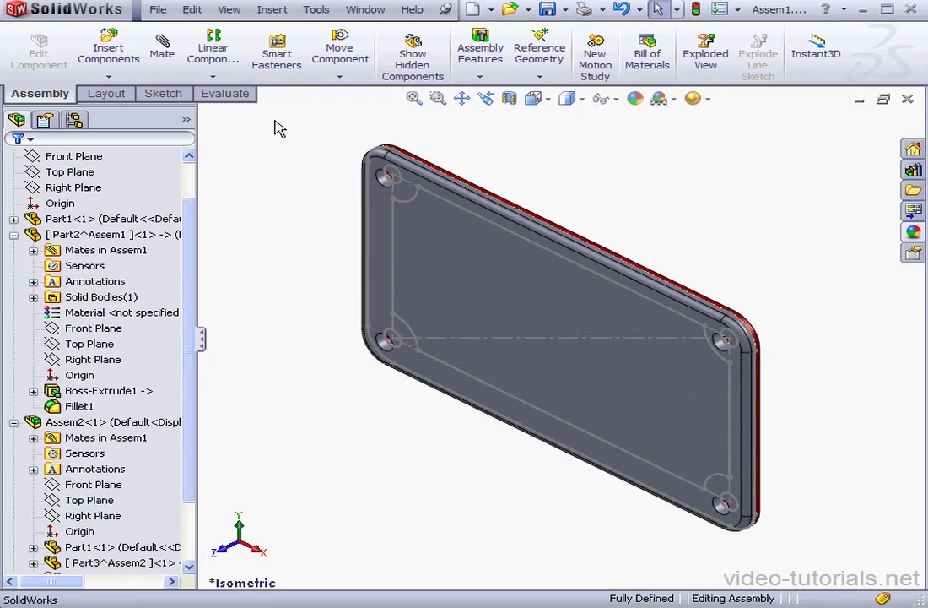
Step: Collapse Part2 and expand Part1 in the tree to locate its layout Sketch1
{"action": "left_click", "coordinate": [13, 234]}
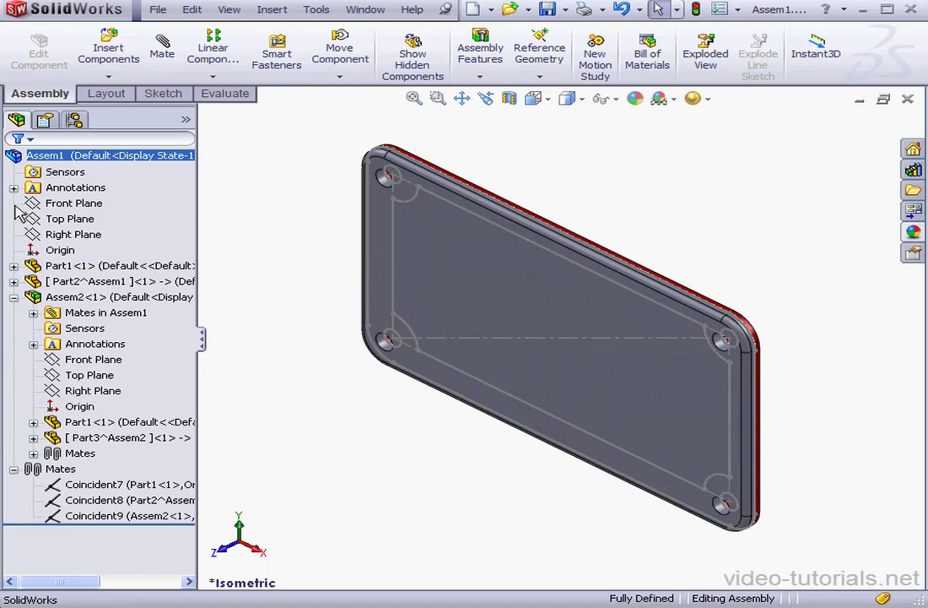
{"action": "left_click", "coordinate": [14, 265]}
{"action": "left_click", "coordinate": [87, 422]}
{"action": "key", "text": "Escape"}
{"action": "scroll", "coordinate": [192, 446], "scroll_direction": "down", "scroll_amount": 3}
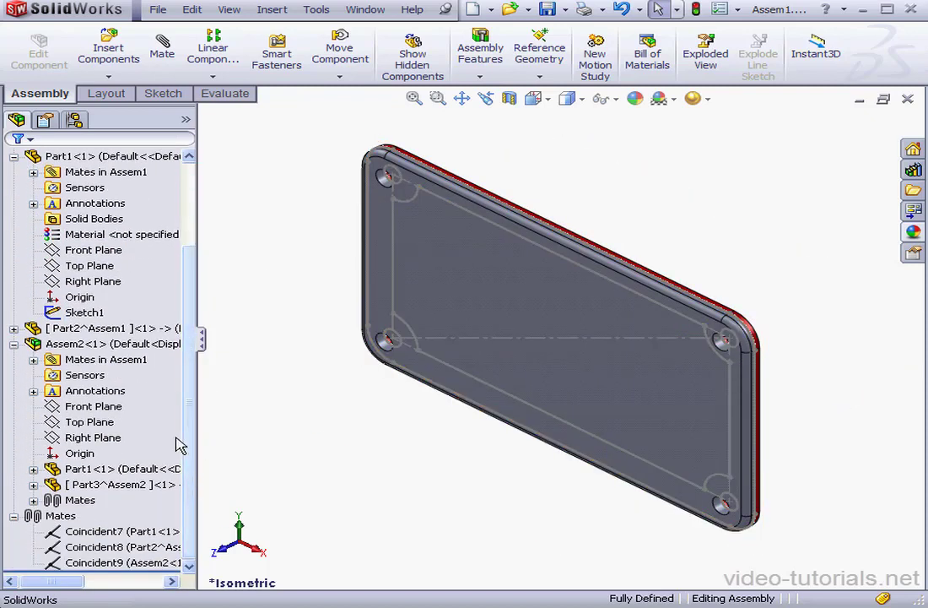
{"action": "left_click", "coordinate": [33, 469]}
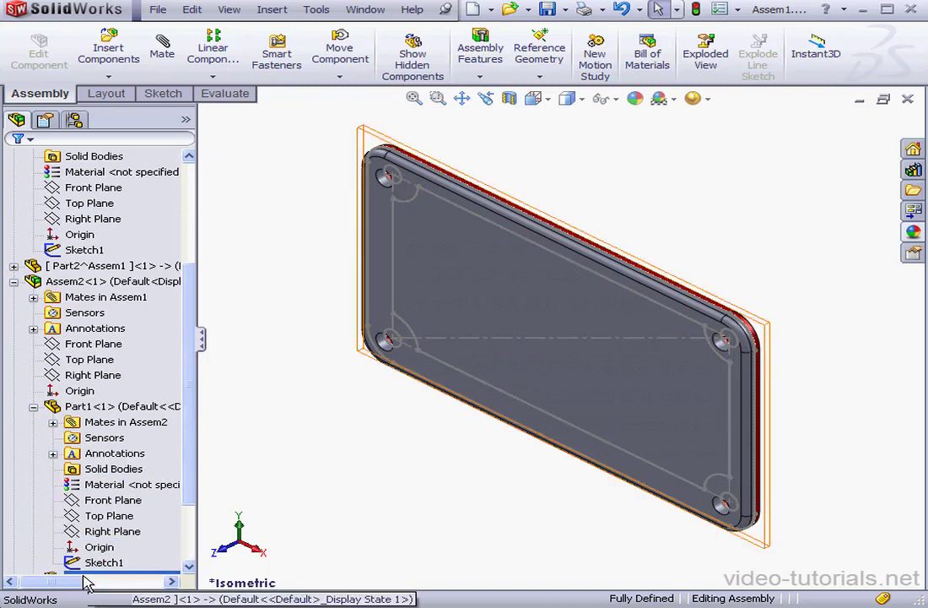
{"action": "scroll", "coordinate": [176, 510], "scroll_direction": "up", "scroll_amount": 4}
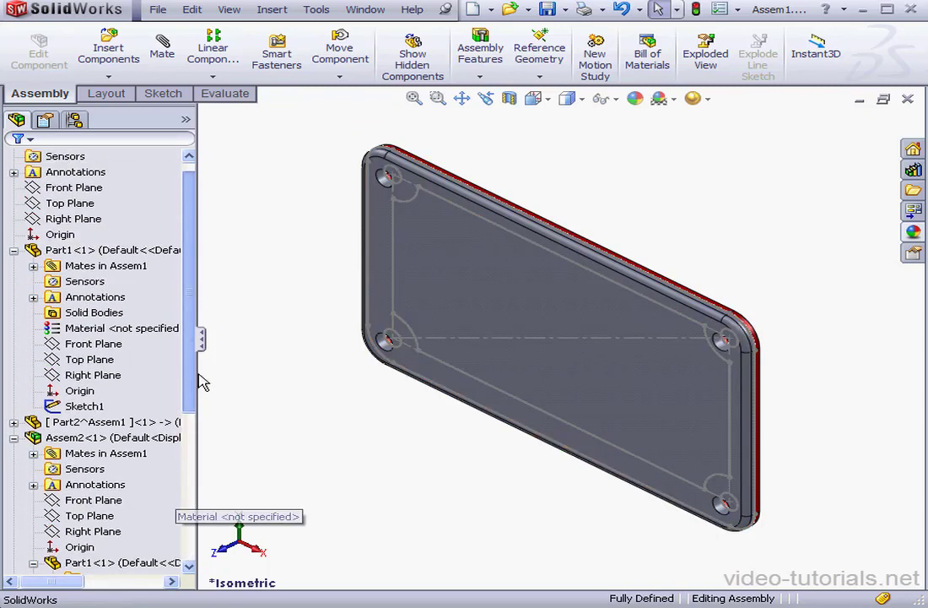
{"action": "left_click", "coordinate": [179, 344]}
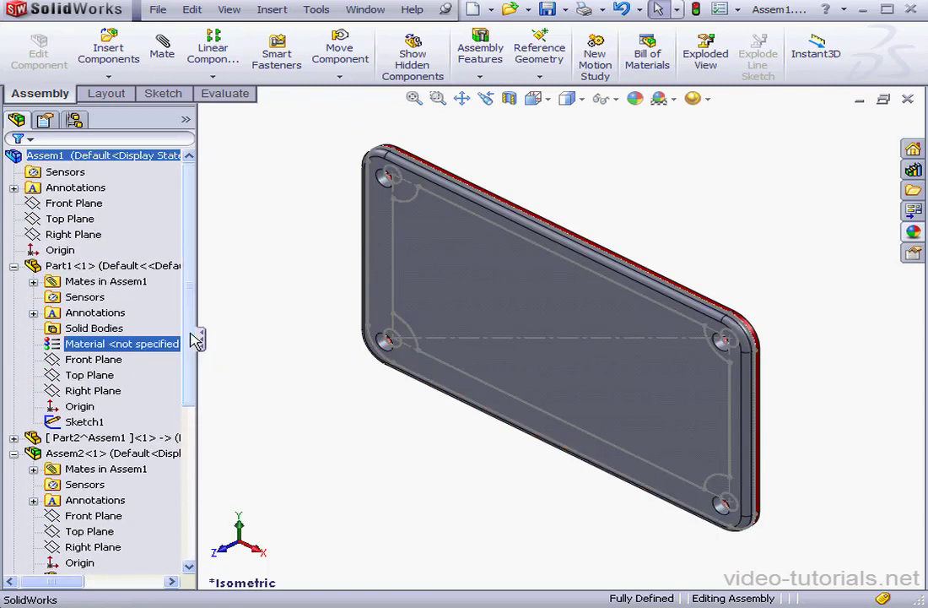
Step: Edit Part1's Sketch1, change the 200 mm dimension to 150 mm, and return to the assembly
{"action": "right_click", "coordinate": [89, 422]}
{"action": "left_click", "coordinate": [106, 372]}
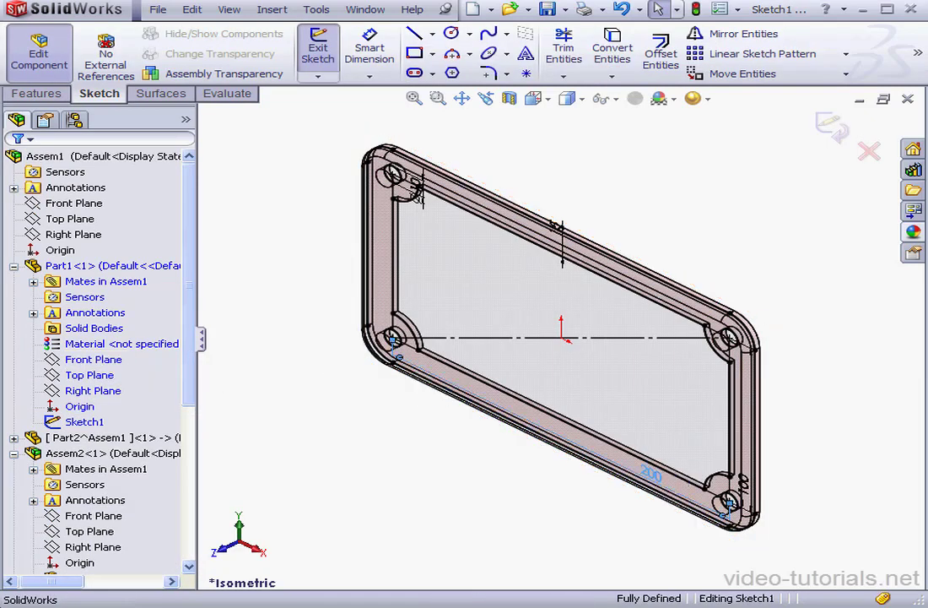
{"action": "double_click", "coordinate": [662, 477]}
{"action": "type", "text": "150"}
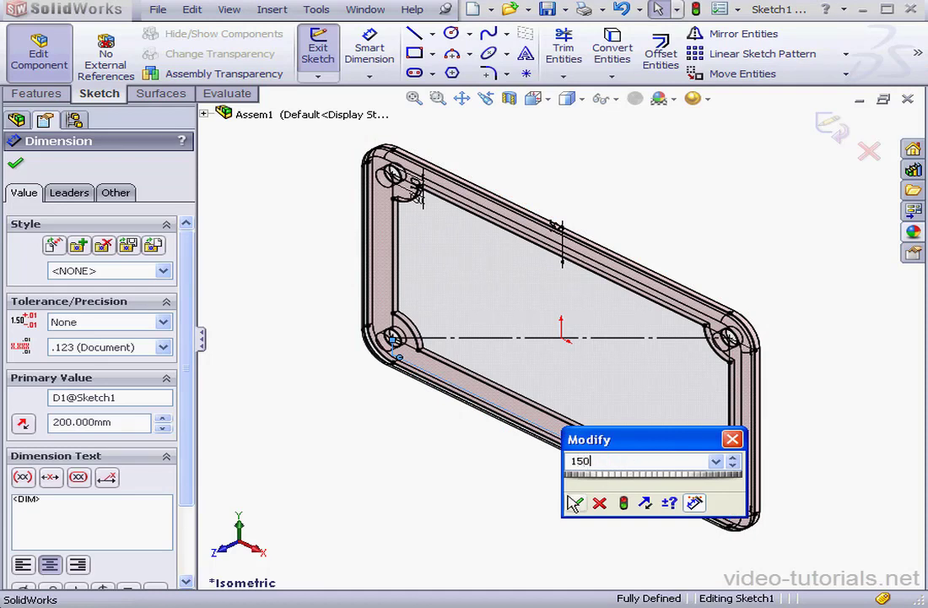
{"action": "left_click", "coordinate": [575, 502]}
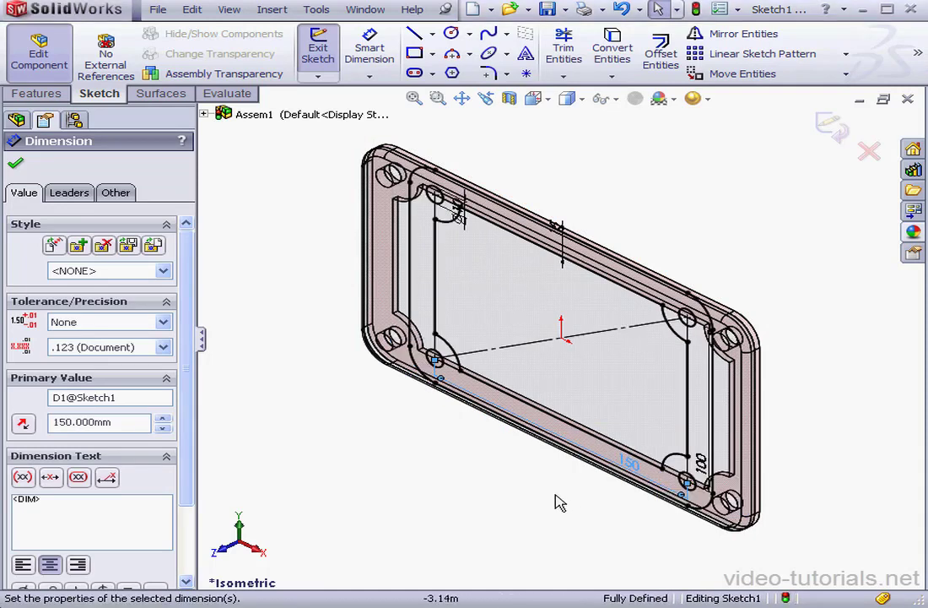
{"action": "left_click", "coordinate": [830, 126]}
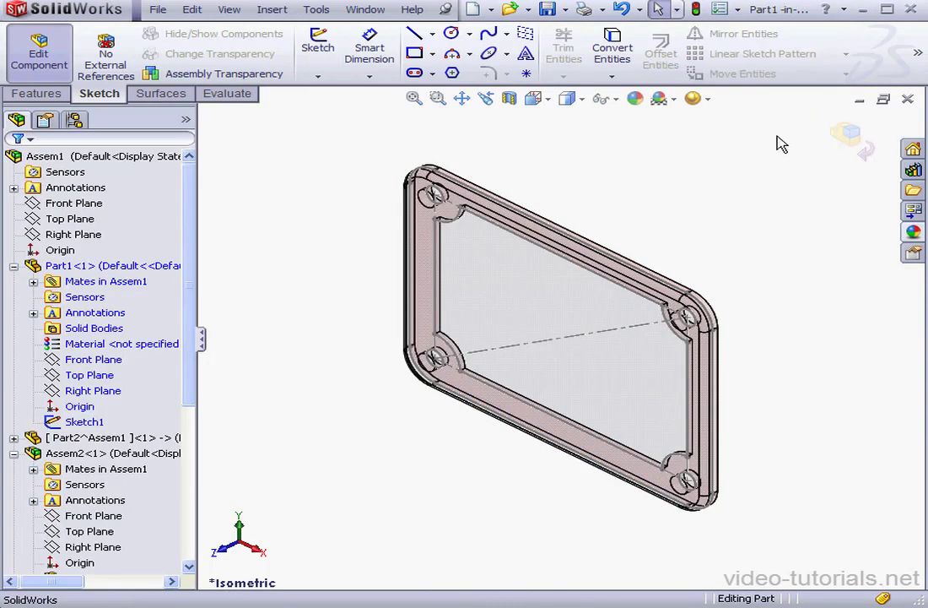
{"action": "left_click", "coordinate": [848, 136]}
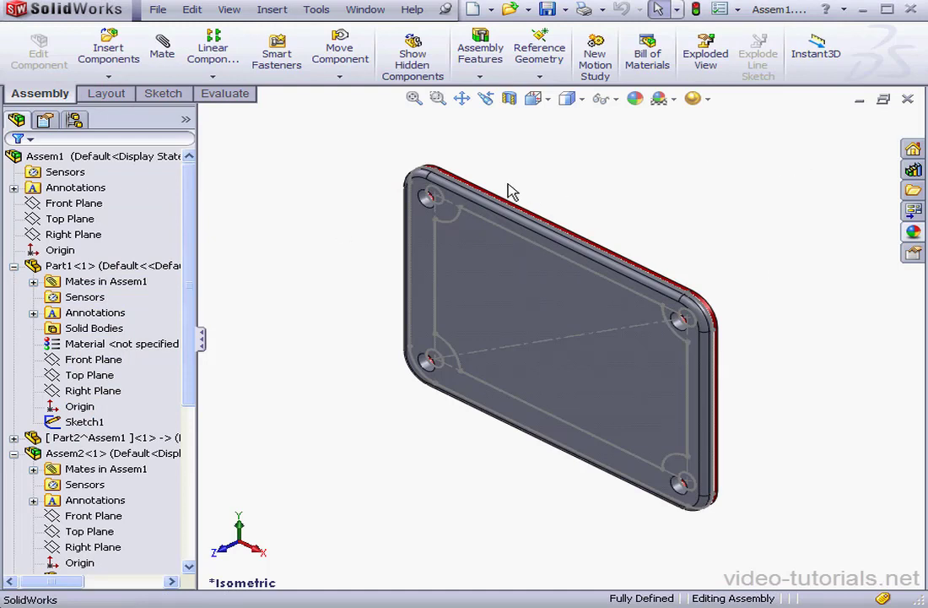
Step: Reload Part1.sldprt with Read Only ticked
{"action": "left_click", "coordinate": [67, 270]}
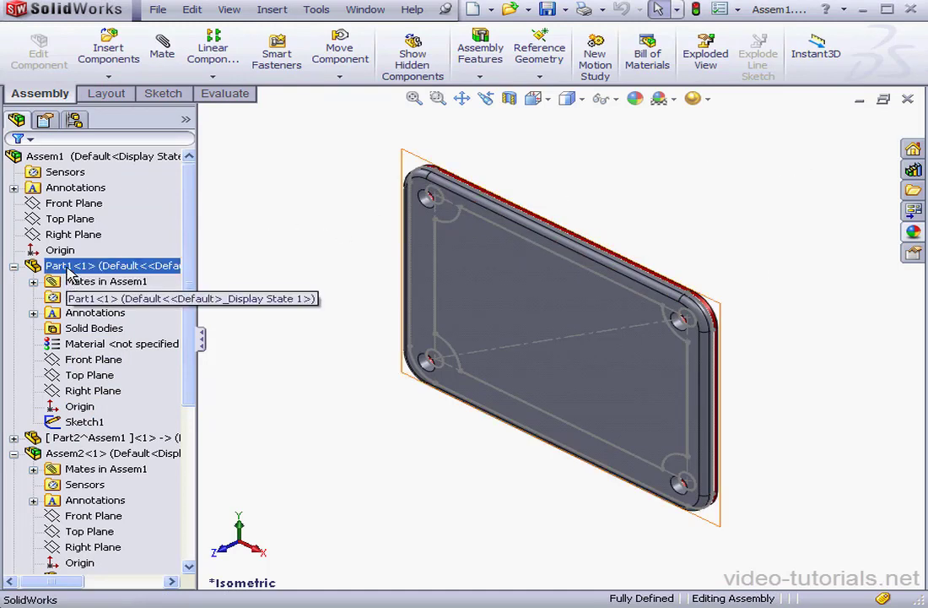
{"action": "right_click", "coordinate": [76, 266]}
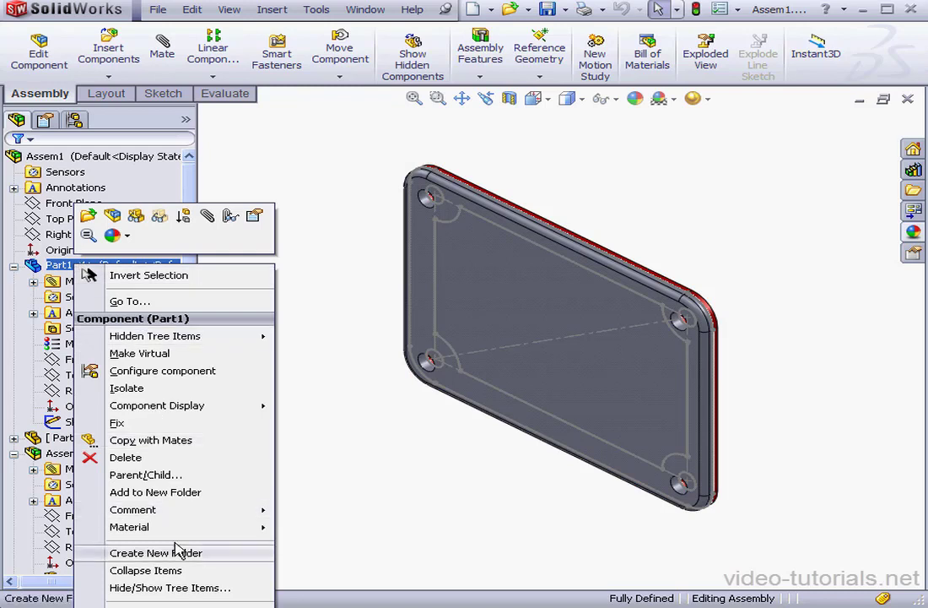
{"action": "mouse_move", "coordinate": [173, 601]}
{"action": "left_click", "coordinate": [135, 490]}
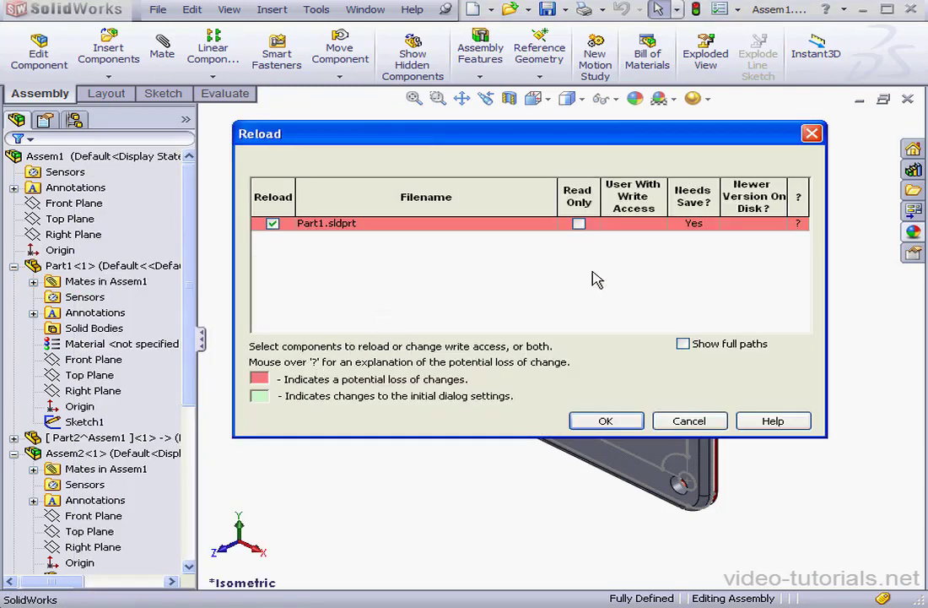
{"action": "left_click", "coordinate": [579, 225]}
{"action": "left_click", "coordinate": [608, 420]}
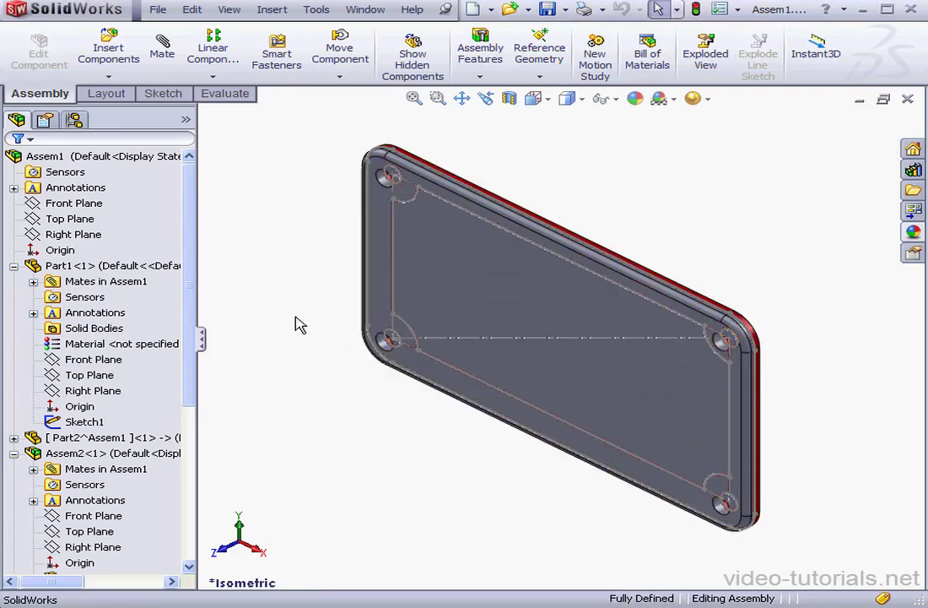
Step: Try editing Part1's Sketch1 and decline write access
{"action": "right_click", "coordinate": [85, 422]}
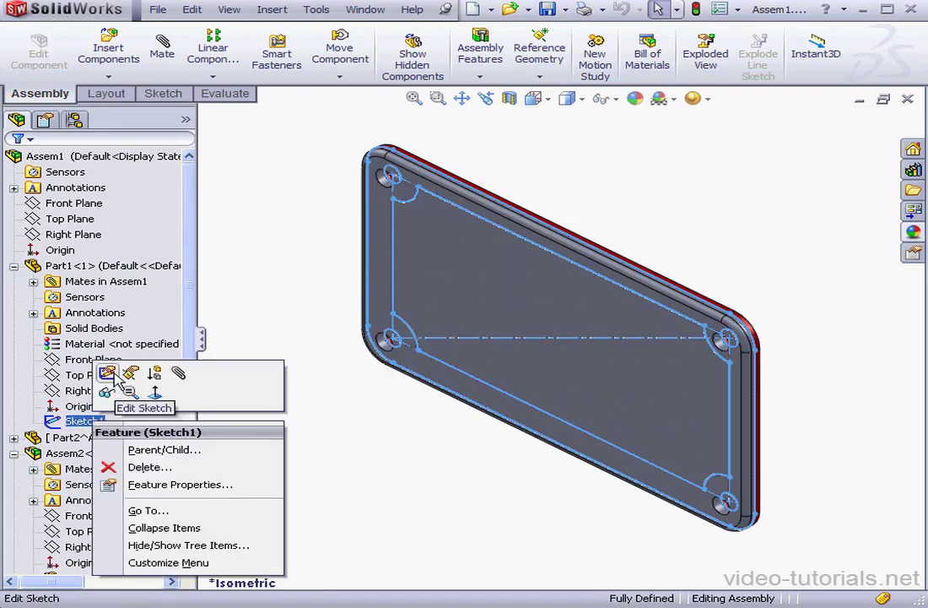
{"action": "left_click", "coordinate": [101, 372]}
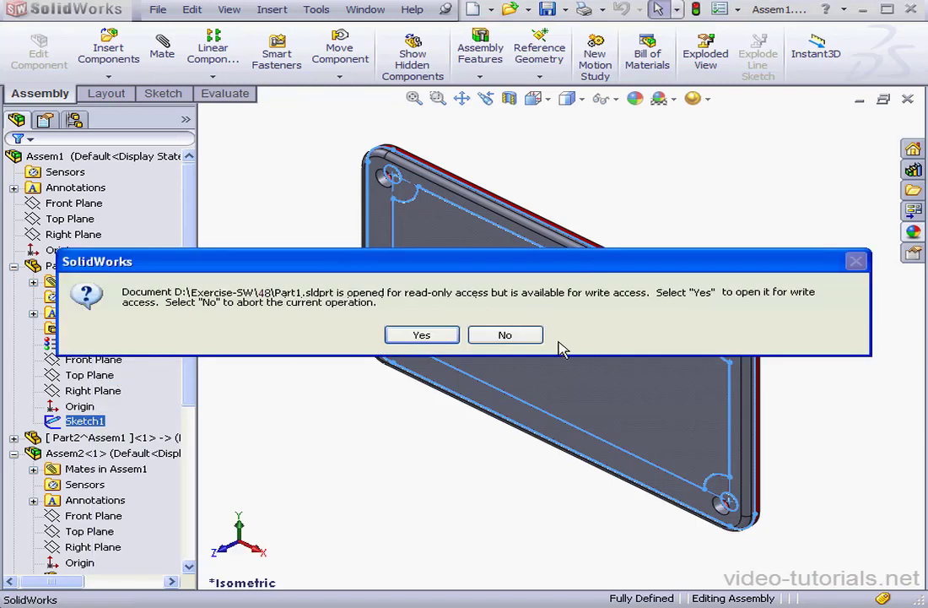
{"action": "left_click", "coordinate": [525, 336]}
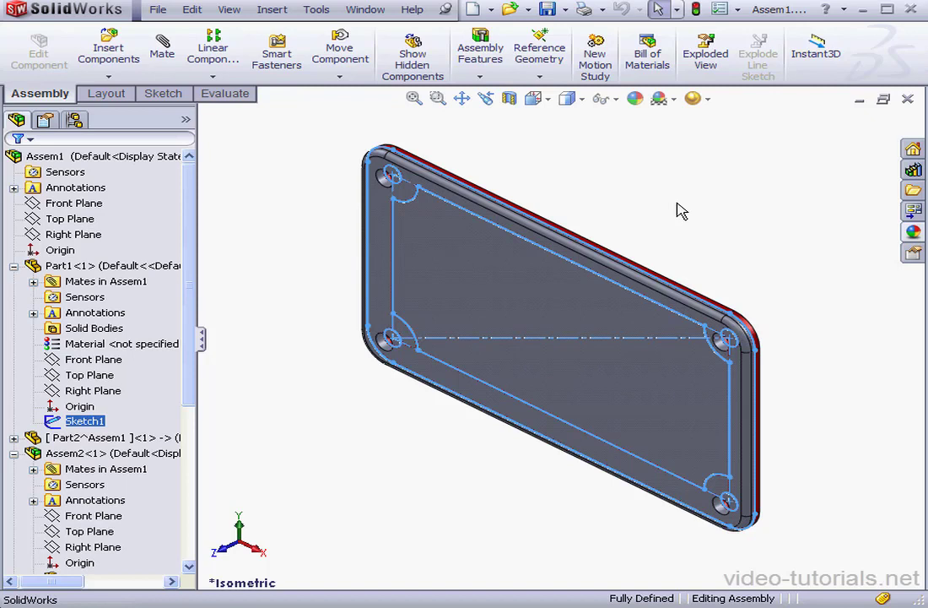